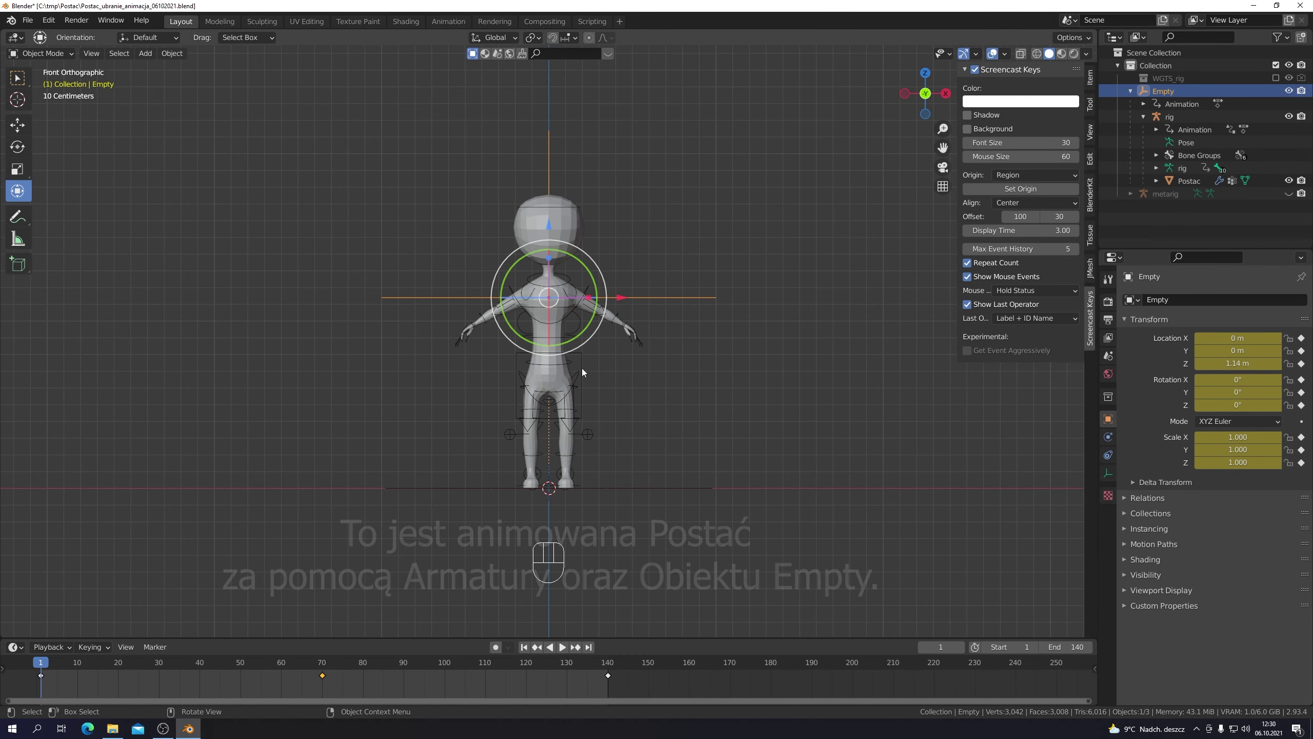
Step: Select the character's rig and put it into Pose Mode with all bones selected
{"action": "left_click", "coordinate": [583, 372]}
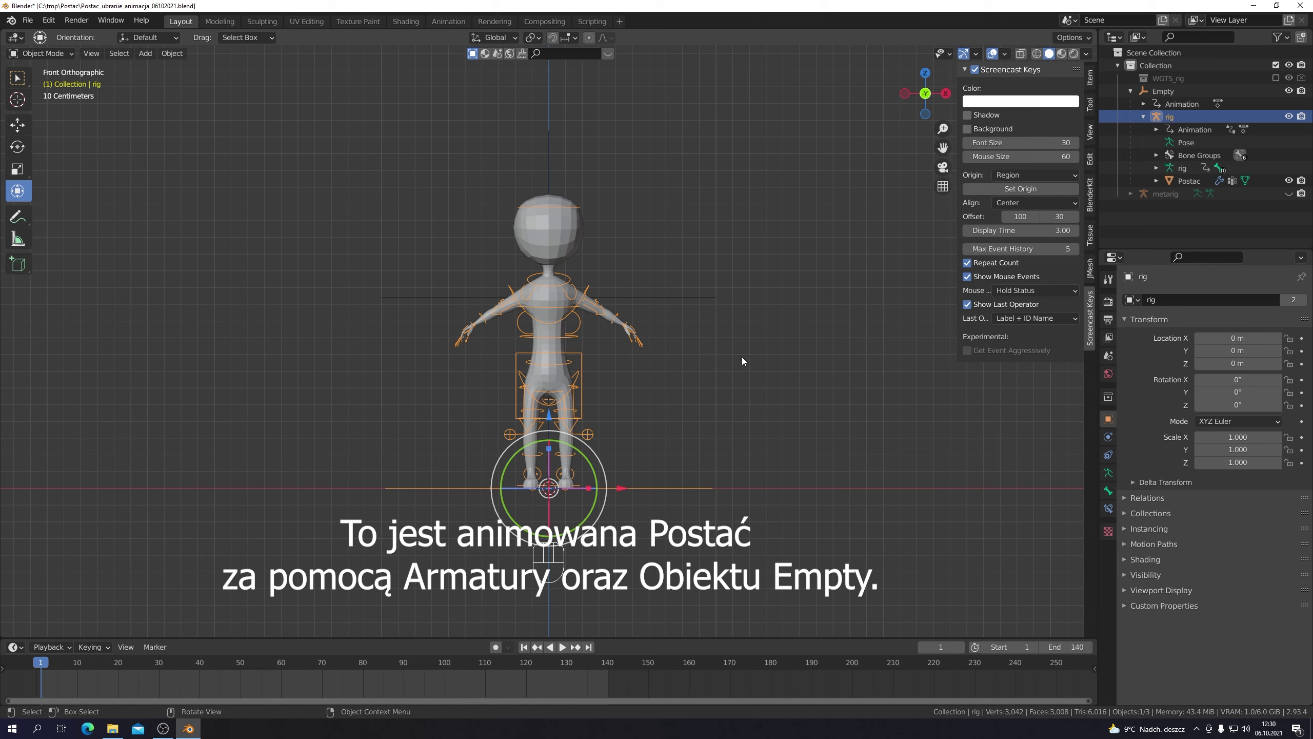
{"action": "left_click", "coordinate": [72, 54]}
{"action": "left_click", "coordinate": [42, 99]}
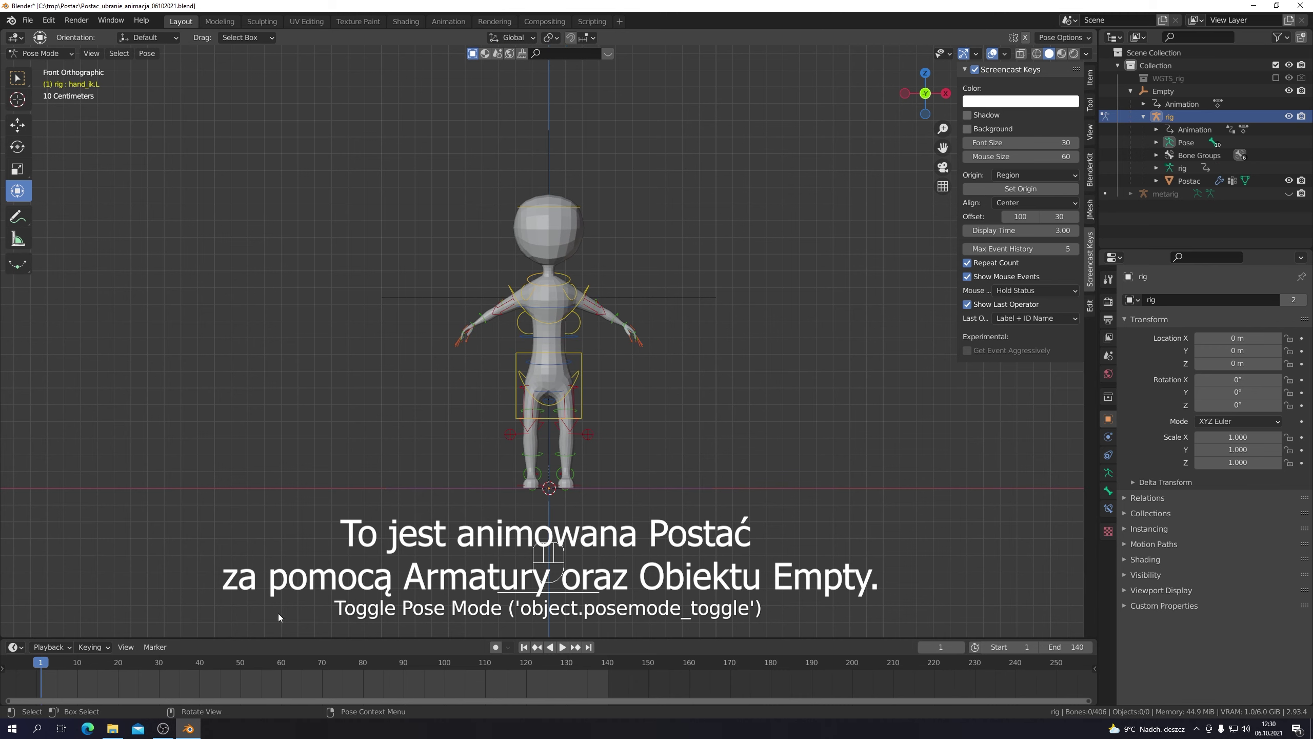
{"action": "key", "text": "a"}
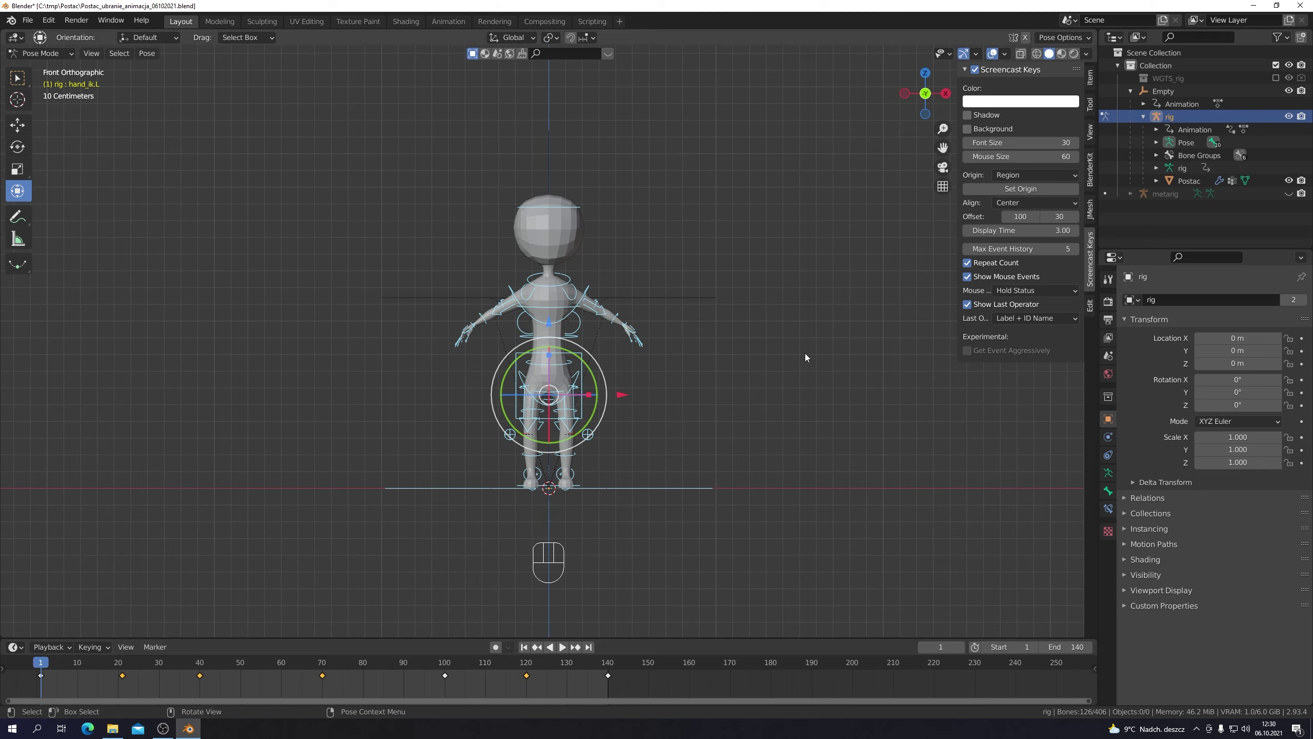
{"action": "key", "text": "a"}
Step: Play the animation, rewind it to frame 1 and return the rig to Object Mode
{"action": "key", "text": "space"}
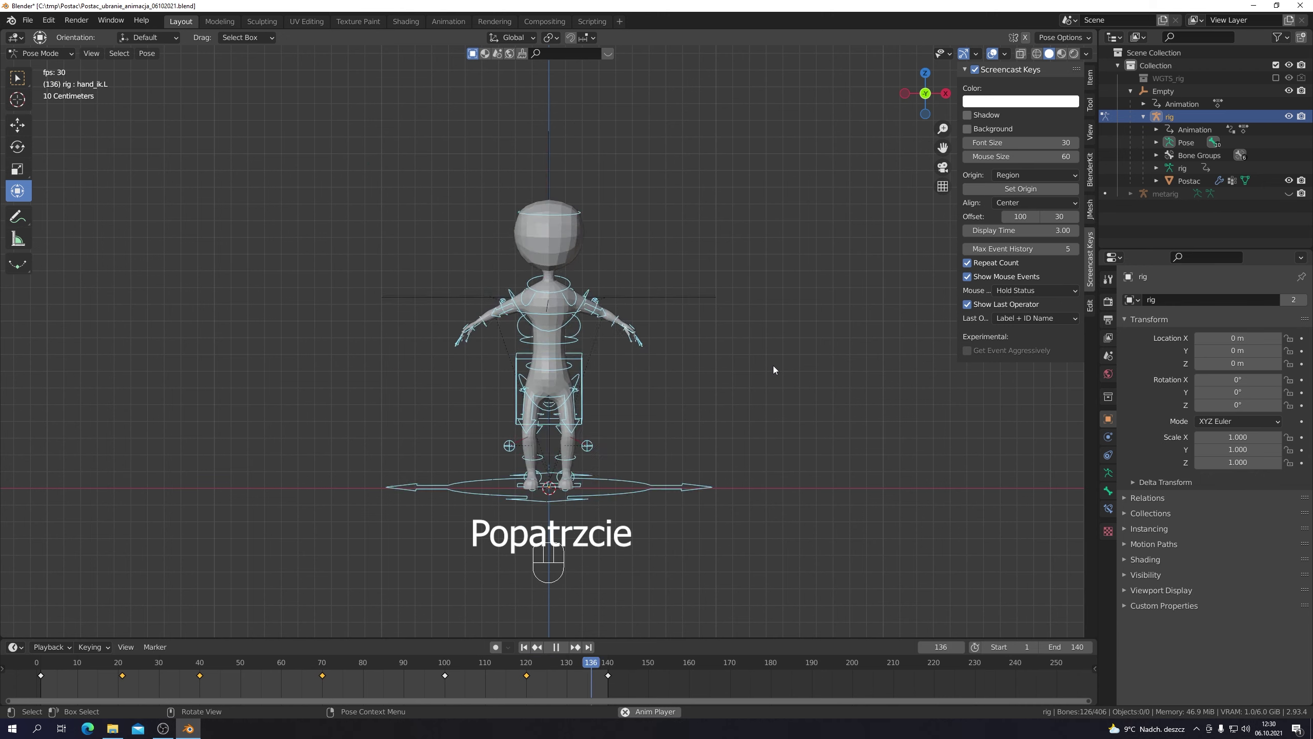
{"action": "key", "text": "space"}
{"action": "left_click", "coordinate": [524, 647]}
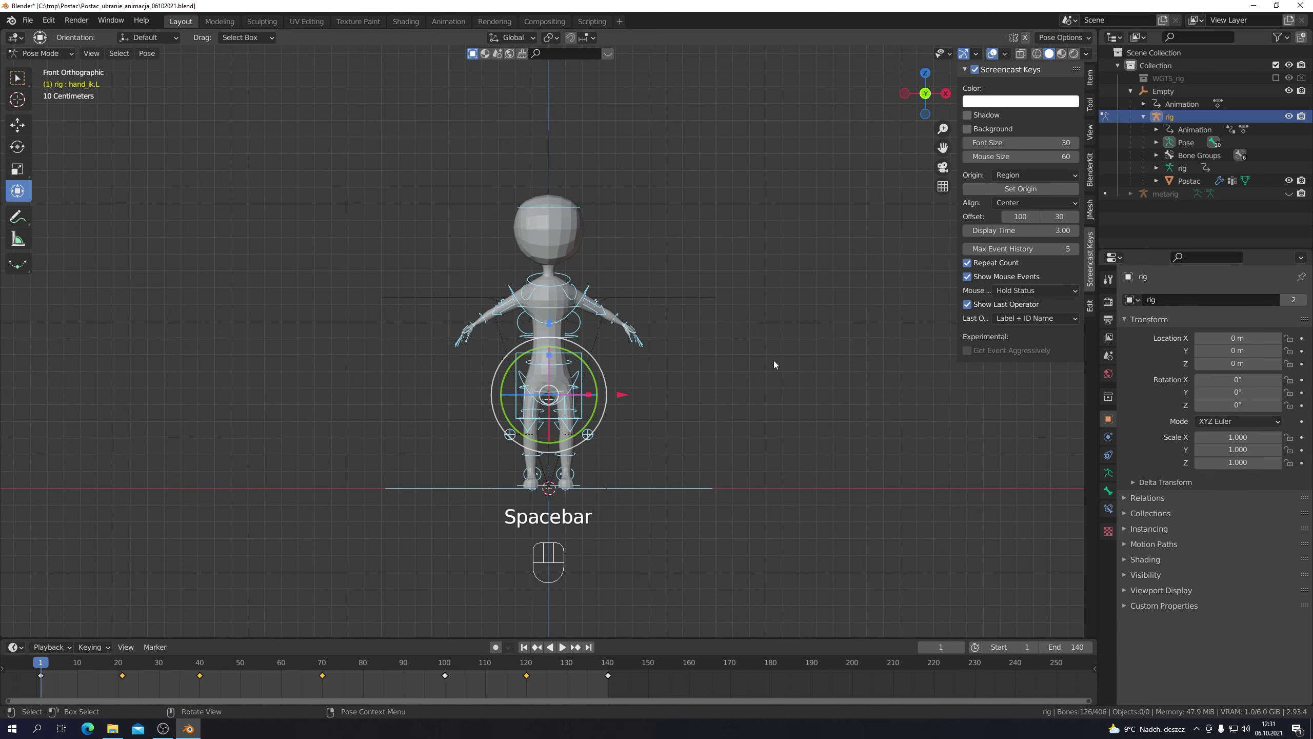
{"action": "left_click", "coordinate": [45, 69]}
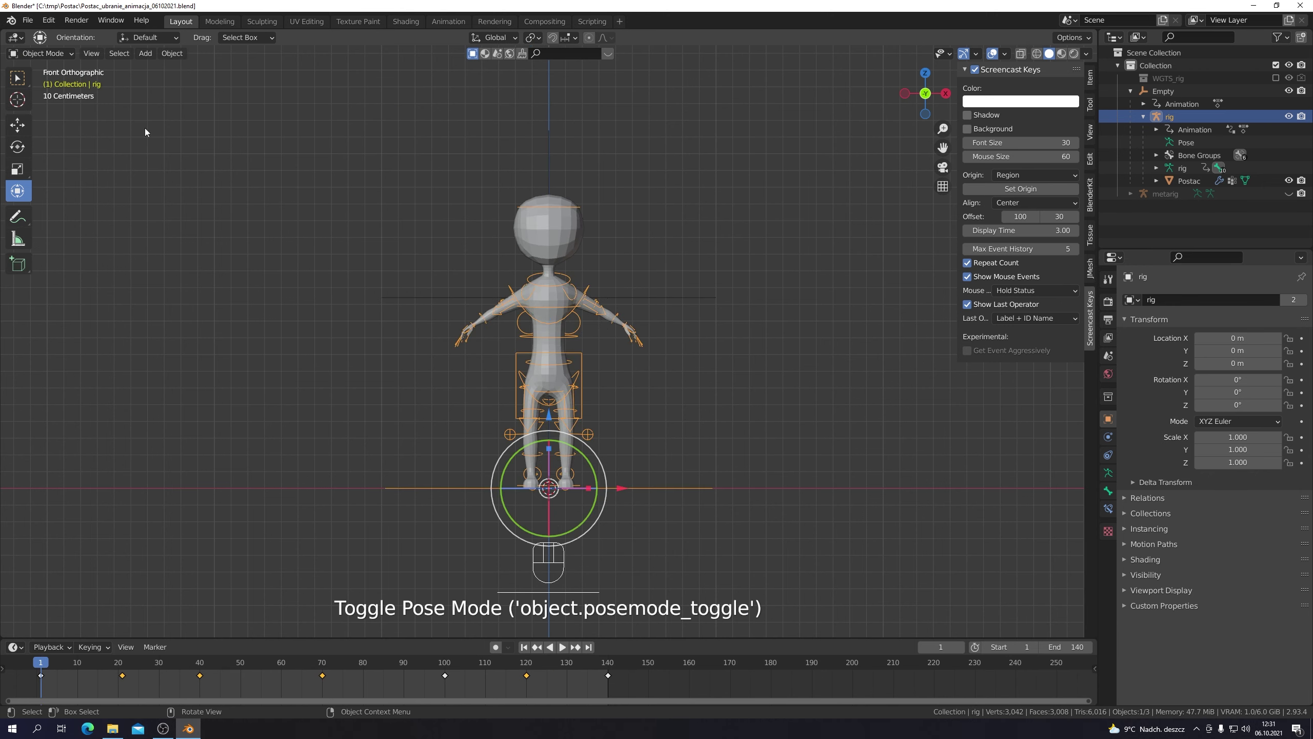
Step: Hide the Empty and the rig, and select the Postac mesh
{"action": "left_click", "coordinate": [1289, 91]}
{"action": "left_click", "coordinate": [1289, 116]}
{"action": "left_click", "coordinate": [1189, 181]}
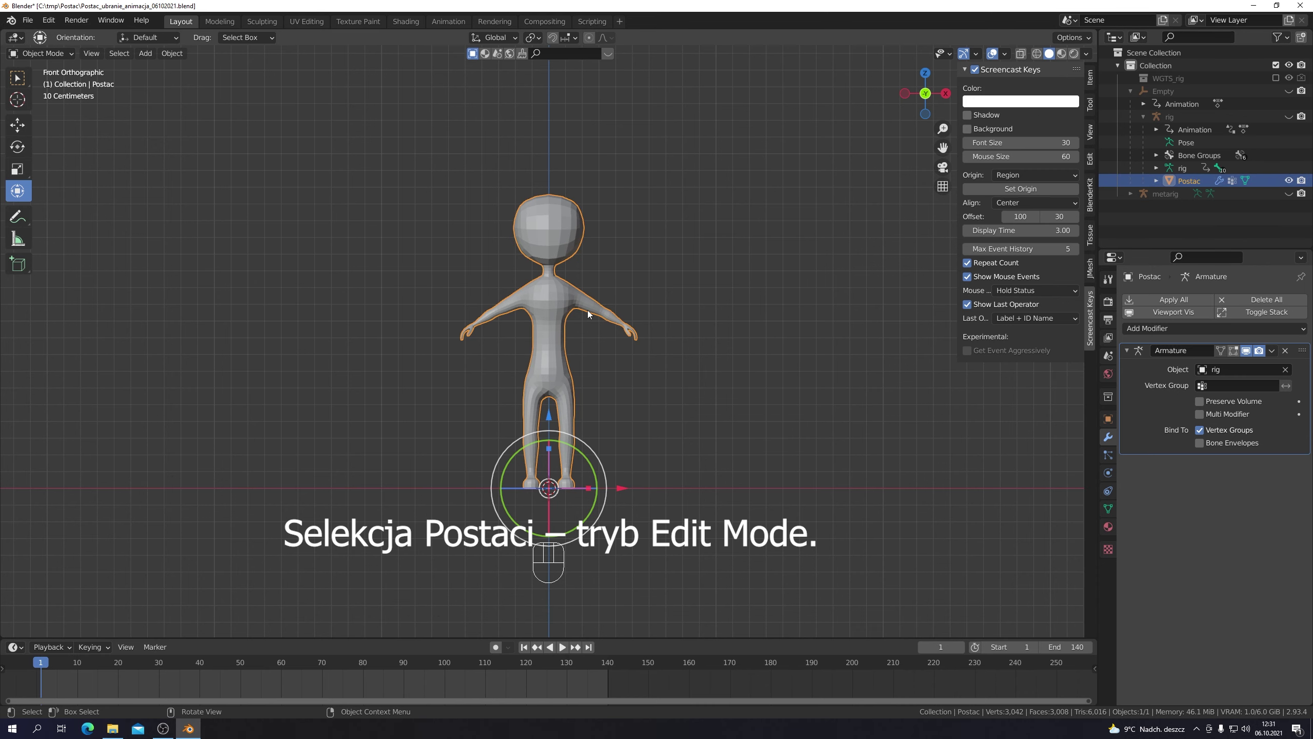
Step: Switch the Postac mesh to Edit Mode with face selection
{"action": "scroll", "coordinate": [588, 314], "scroll_direction": "up", "scroll_amount": 1}
{"action": "left_click", "coordinate": [73, 53]}
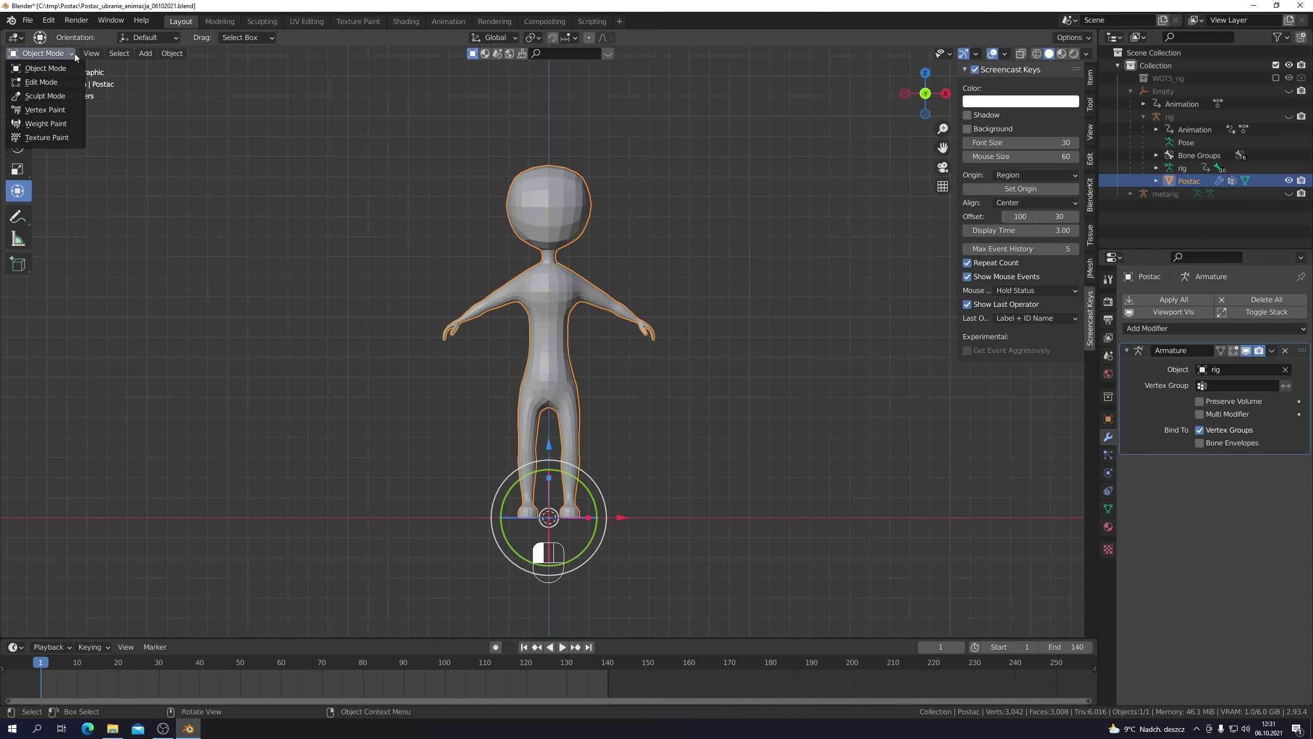
{"action": "left_click", "coordinate": [53, 82]}
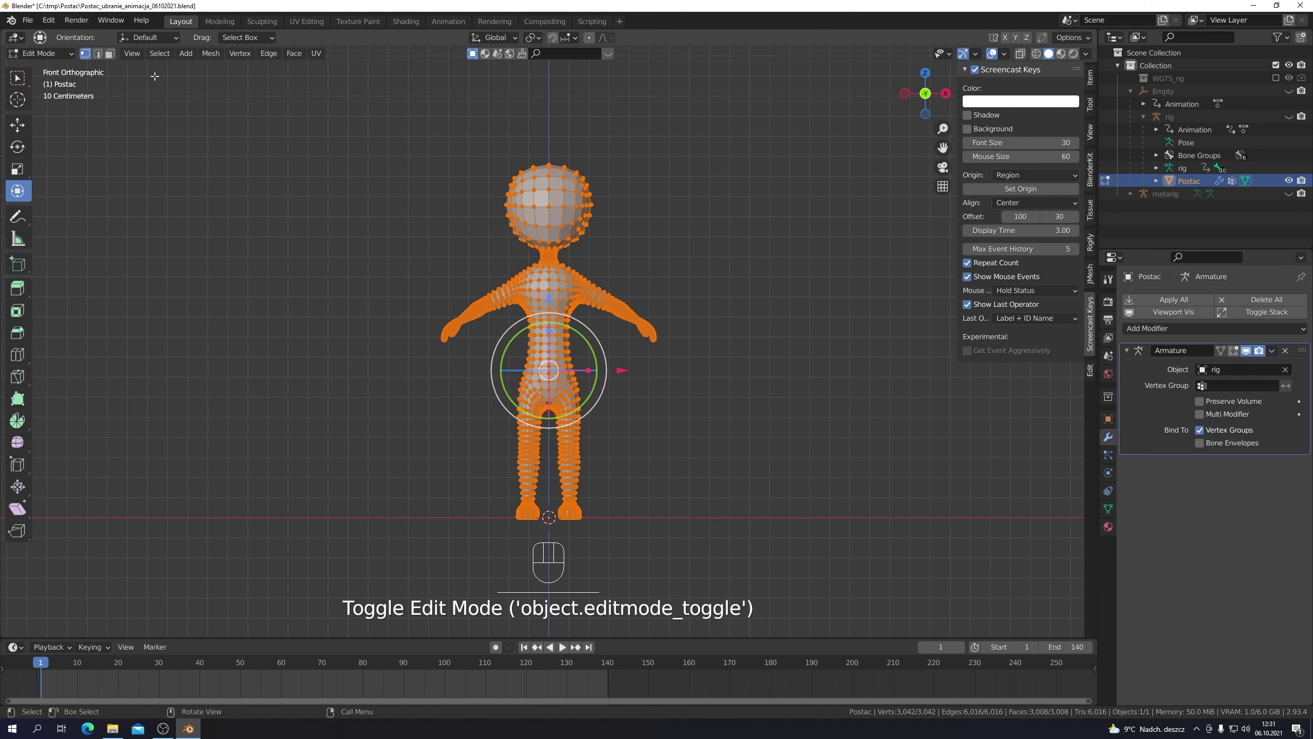
{"action": "left_click", "coordinate": [110, 54]}
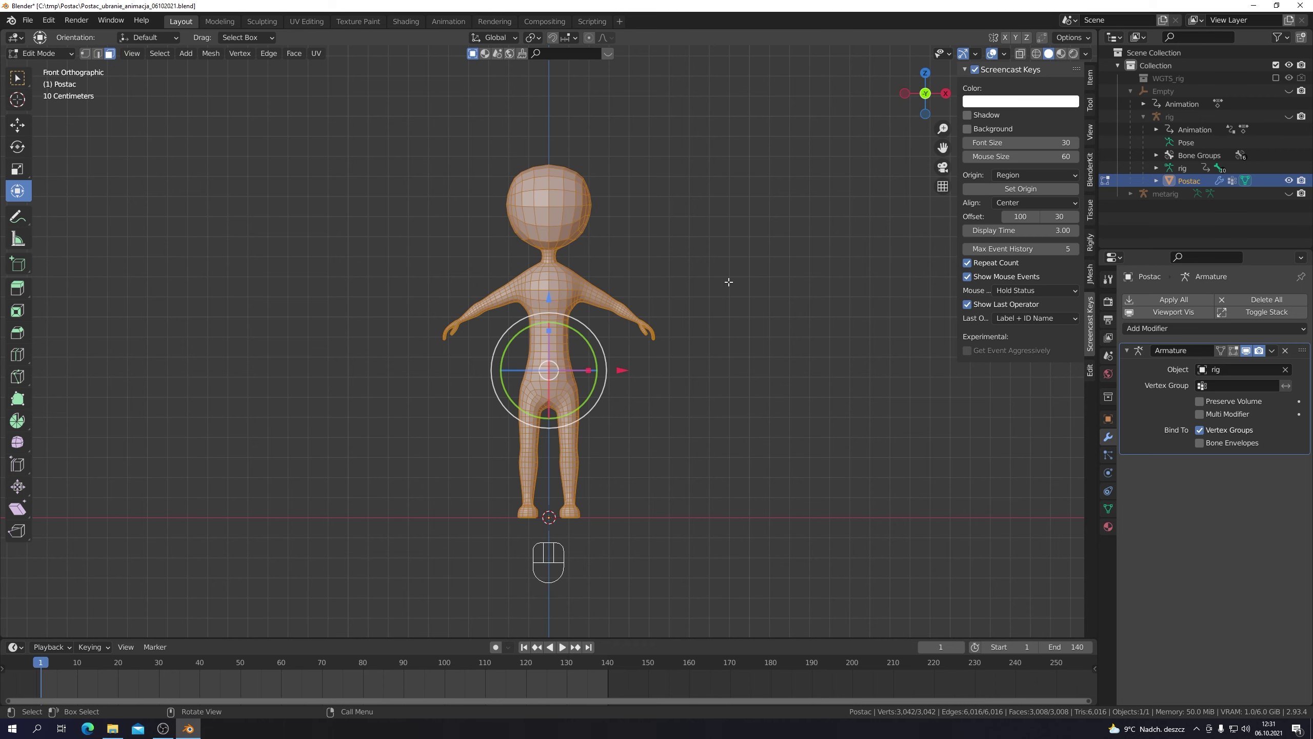
Step: Select the face loop at the base of the neck and two adjacent face loops around each upper arm
{"action": "scroll", "coordinate": [734, 276], "scroll_direction": "up", "scroll_amount": 3}
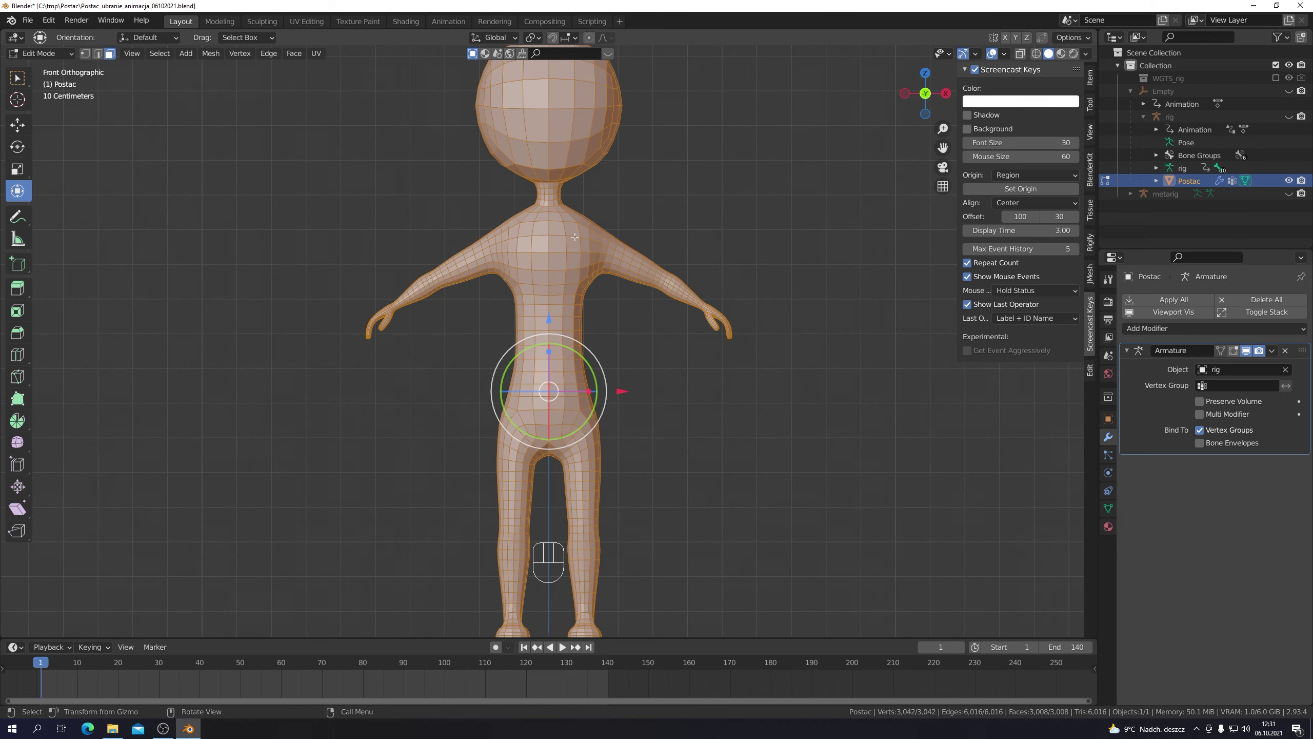
{"action": "scroll", "coordinate": [612, 190], "scroll_direction": "up", "scroll_amount": 2}
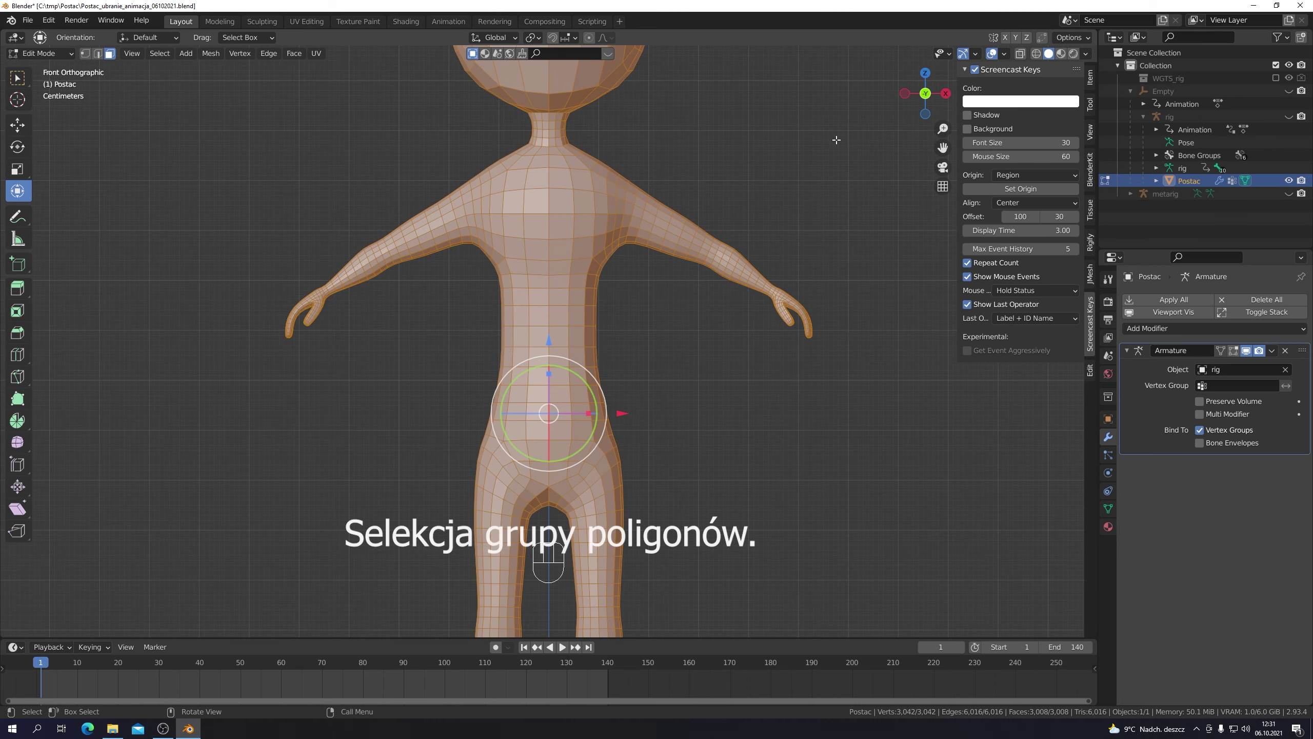
{"action": "left_click", "coordinate": [557, 153], "text": "alt+shift"}
{"action": "left_click", "coordinate": [558, 151], "text": "alt+shift"}
{"action": "left_click", "coordinate": [449, 222], "text": "alt+shift"}
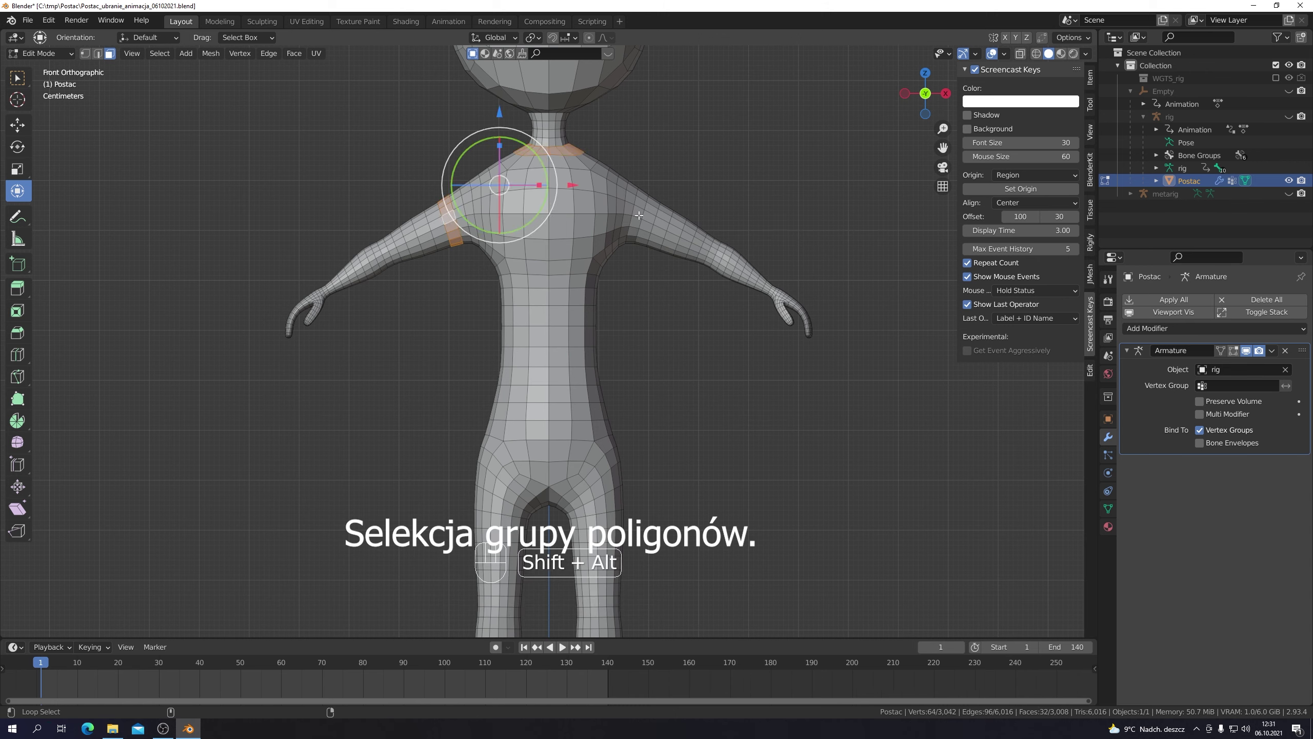
{"action": "left_click", "coordinate": [636, 216], "text": "alt+shift"}
{"action": "left_click", "coordinate": [652, 217], "text": "alt+shift"}
{"action": "left_click", "coordinate": [465, 220], "text": "alt+shift"}
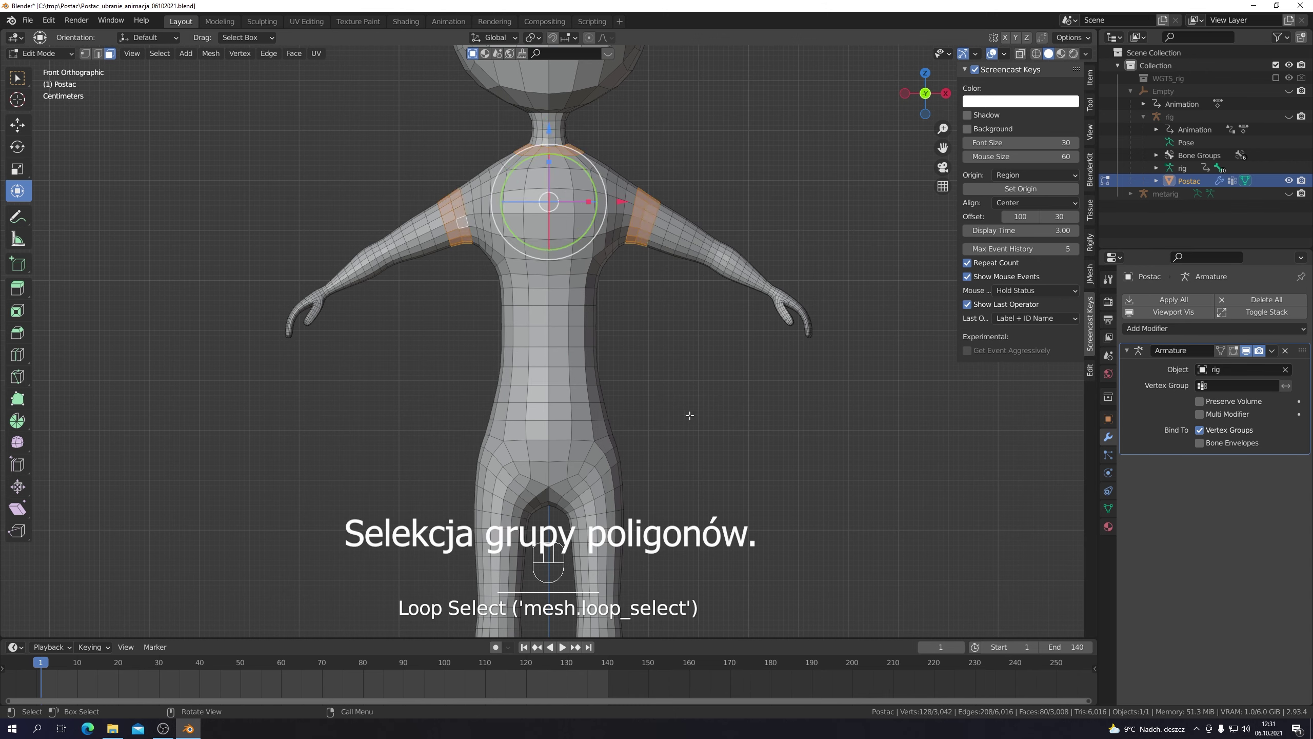
Step: Add three adjacent face loops around each thigh to the selection
{"action": "left_click", "coordinate": [603, 544], "text": "alt+shift"}
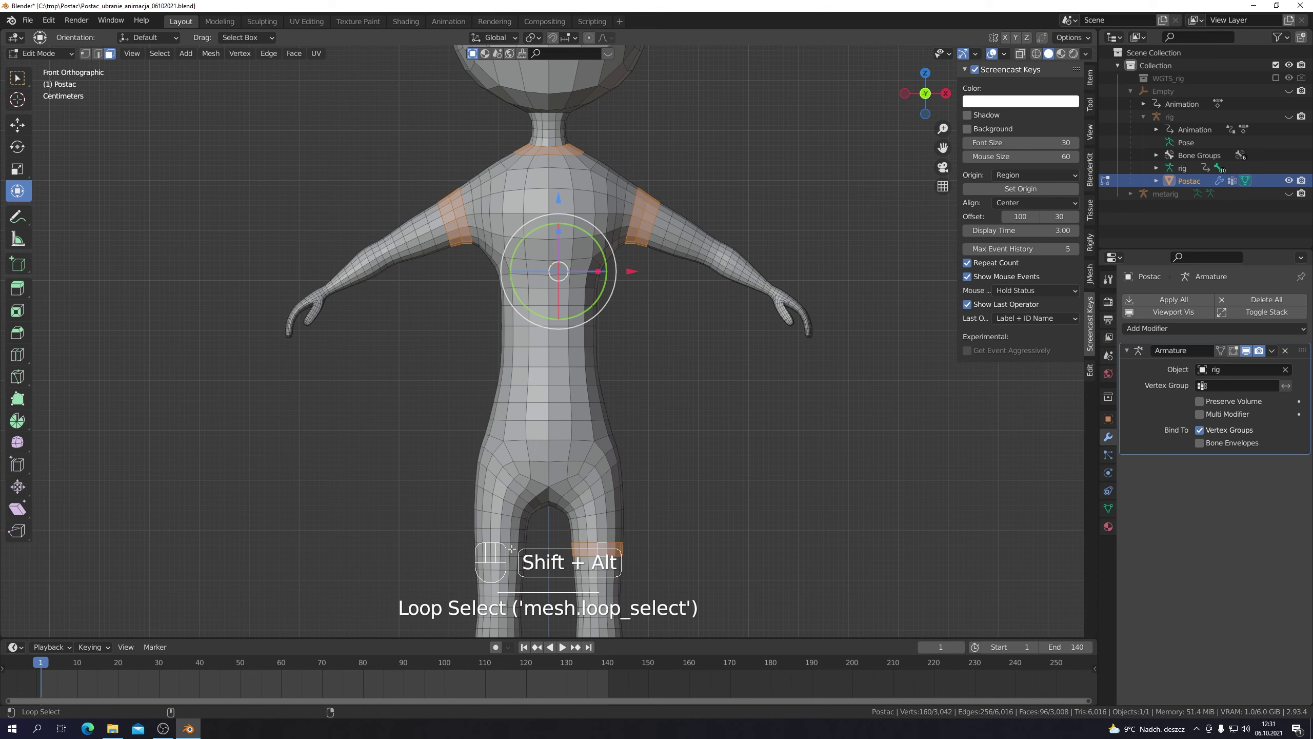
{"action": "left_click", "coordinate": [511, 549], "text": "alt+shift"}
{"action": "left_click", "coordinate": [598, 535], "text": "alt+shift"}
{"action": "left_click", "coordinate": [496, 535], "text": "alt+shift"}
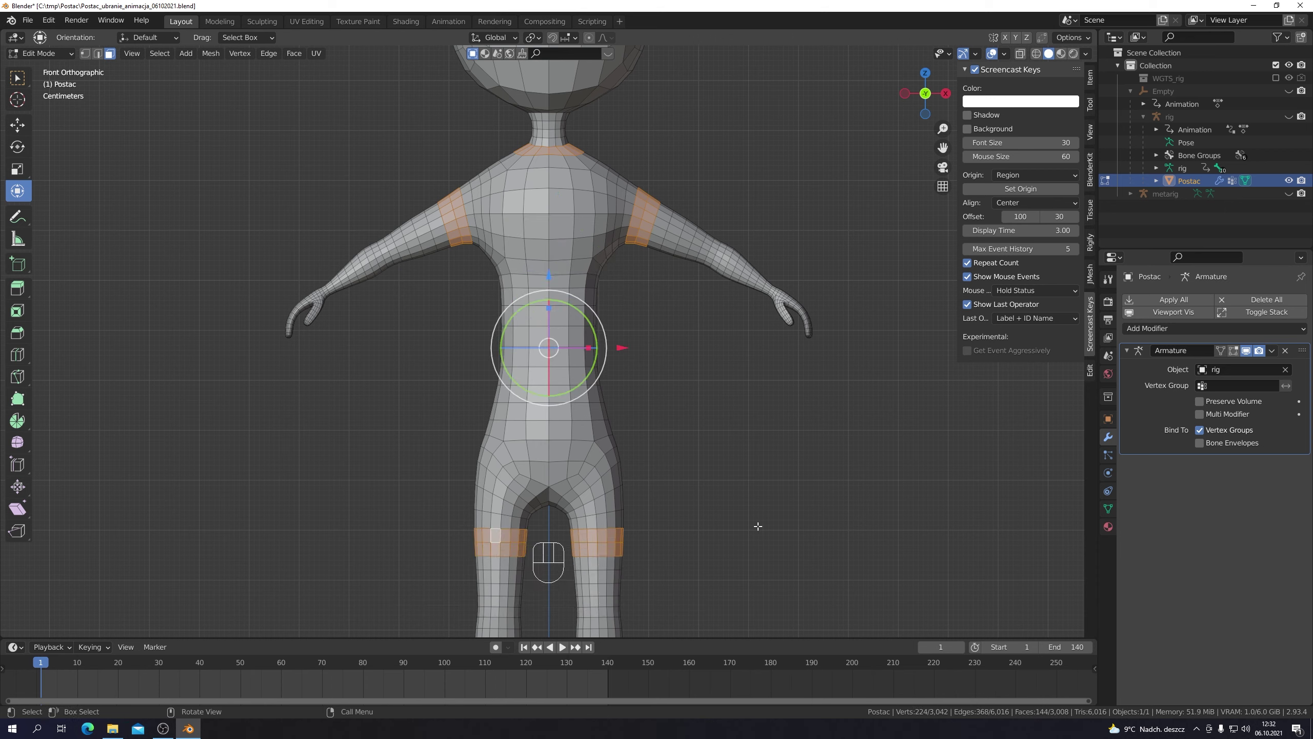
{"action": "left_click", "coordinate": [597, 563], "text": "alt+shift"}
{"action": "left_click", "coordinate": [514, 563], "text": "alt+shift"}
Step: Circle-select all torso, shoulder and hip faces between the neck, arm and thigh loops, with X-ray display on
{"action": "key", "text": "c"}
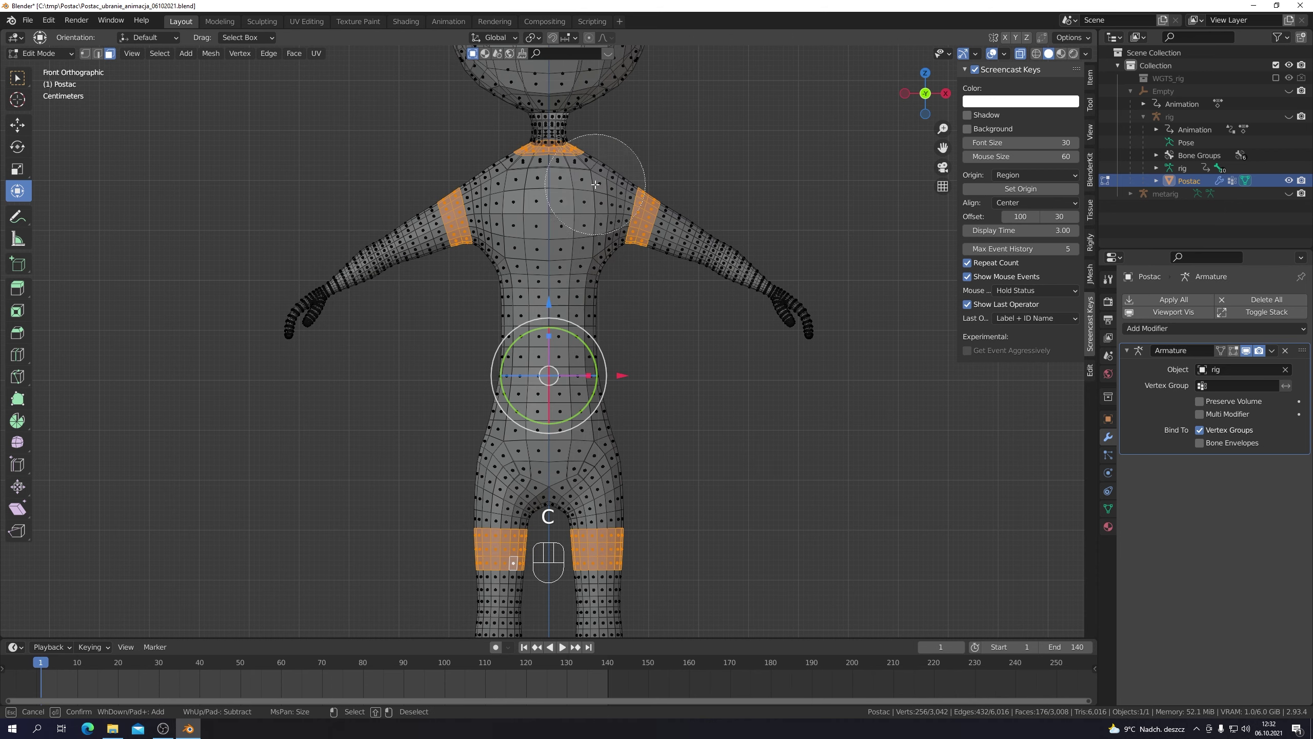
{"action": "mouse_move", "coordinate": [596, 184]}
{"action": "left_mouse_down"}
{"action": "mouse_move", "coordinate": [496, 223]}
{"action": "mouse_move", "coordinate": [512, 290]}
{"action": "mouse_move", "coordinate": [630, 484]}
{"action": "mouse_move", "coordinate": [772, 499]}
{"action": "left_mouse_up"}
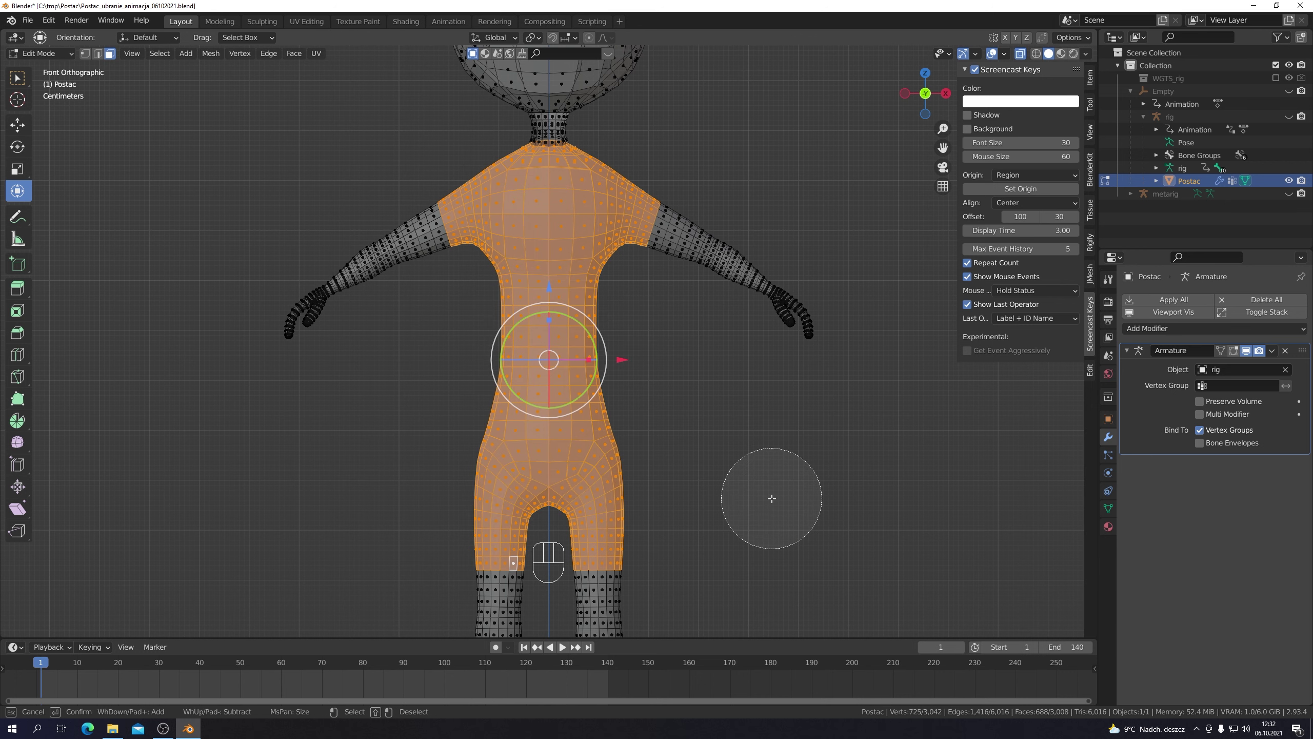
{"action": "key", "text": "Escape"}
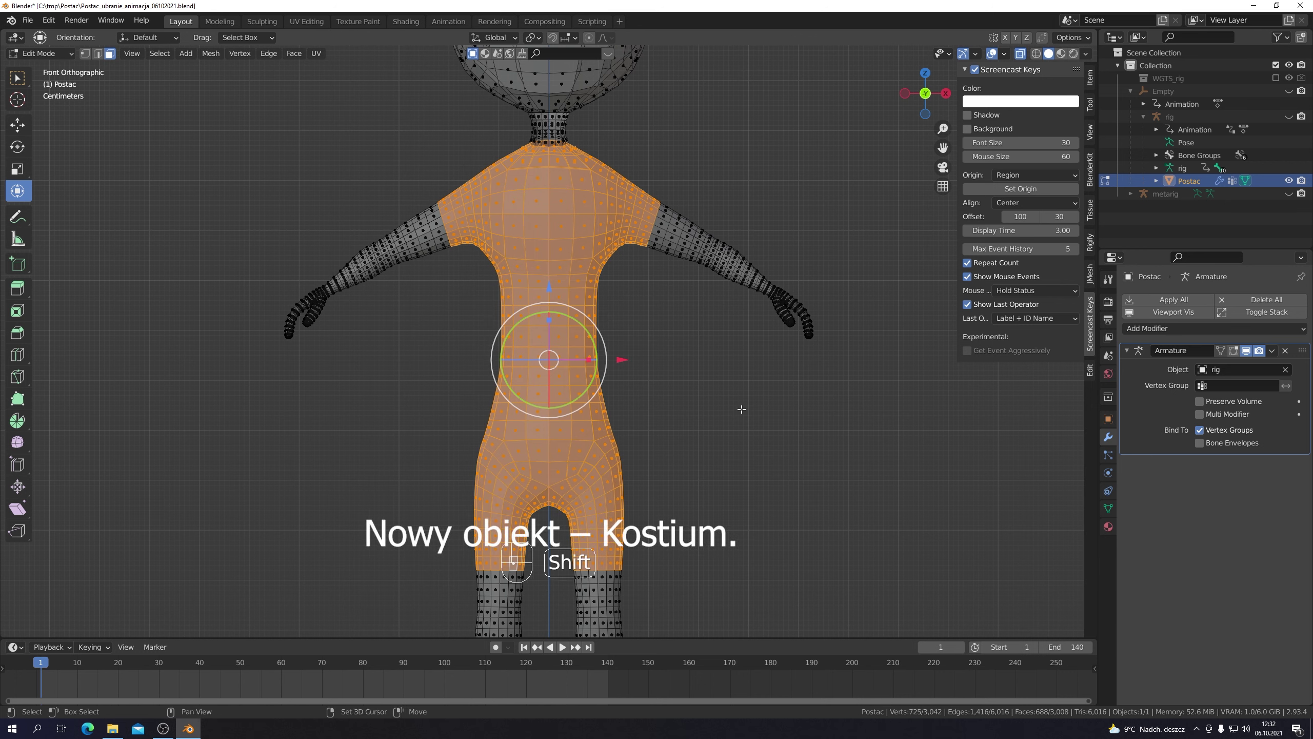
Step: Duplicate the selected faces in place and inflate the copy with Shrink/Fatten at an offset of 0.008 m
{"action": "key", "text": "shift+d"}
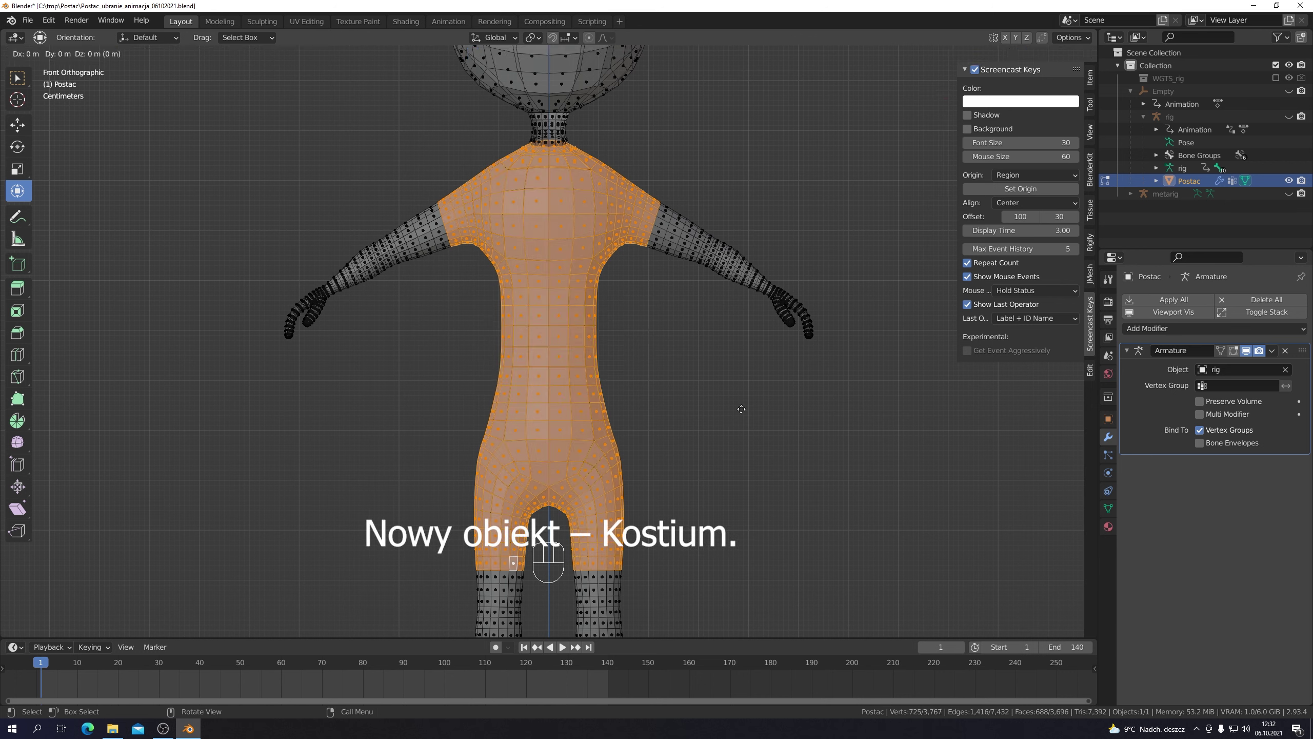
{"action": "right_click", "coordinate": [742, 409]}
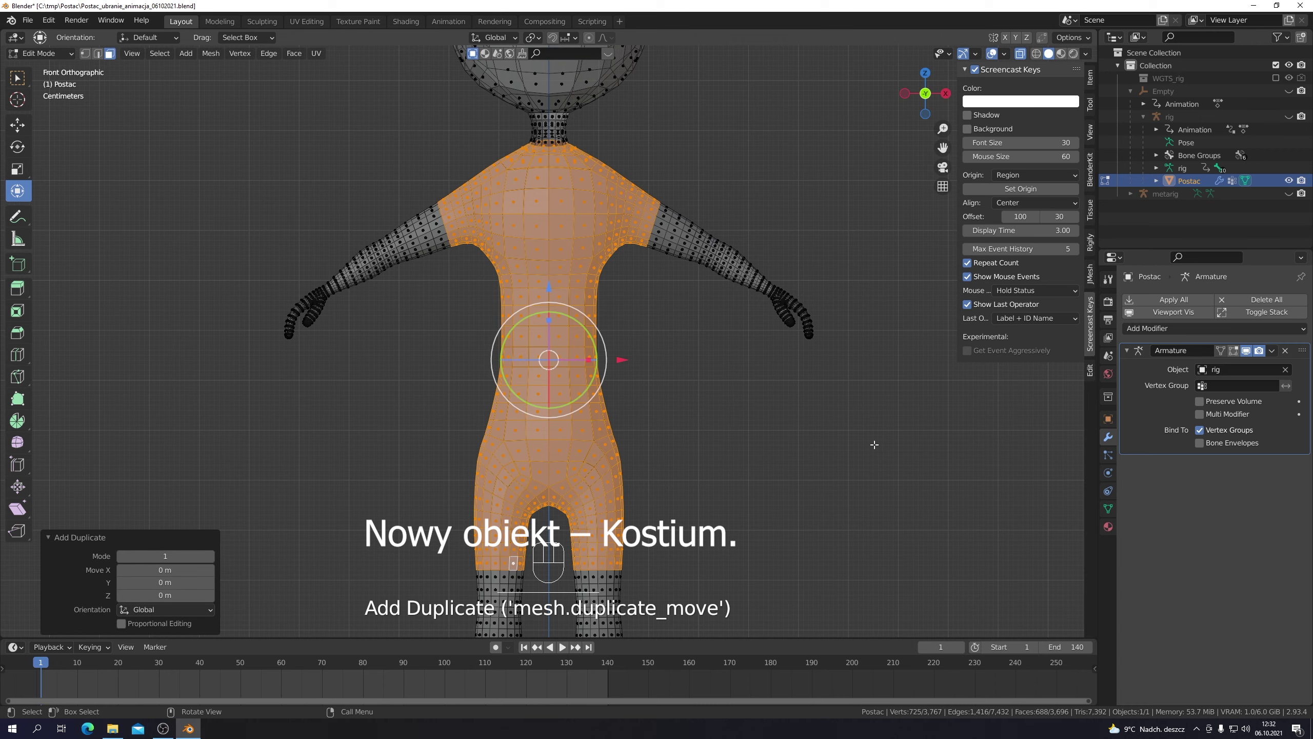
{"action": "left_click", "coordinate": [18, 486]}
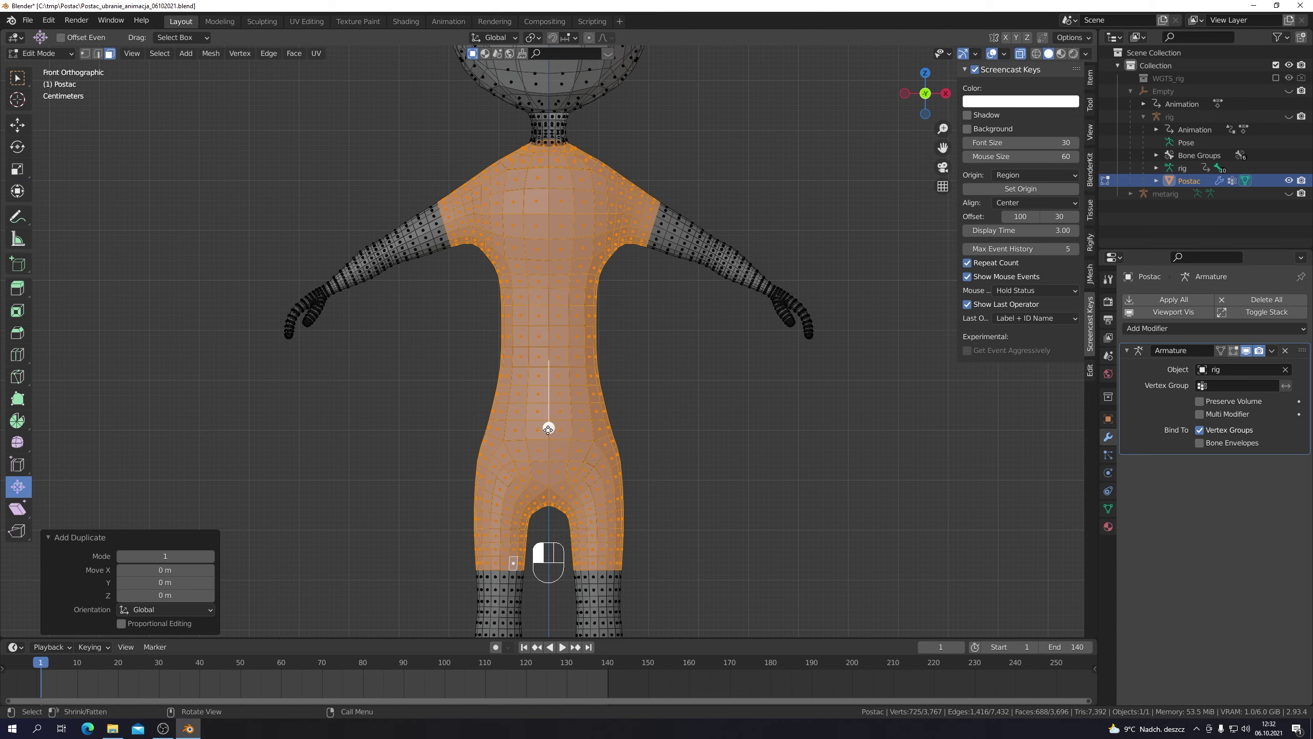
{"action": "left_click_drag", "start_coordinate": [548, 430], "coordinate": [547, 438]}
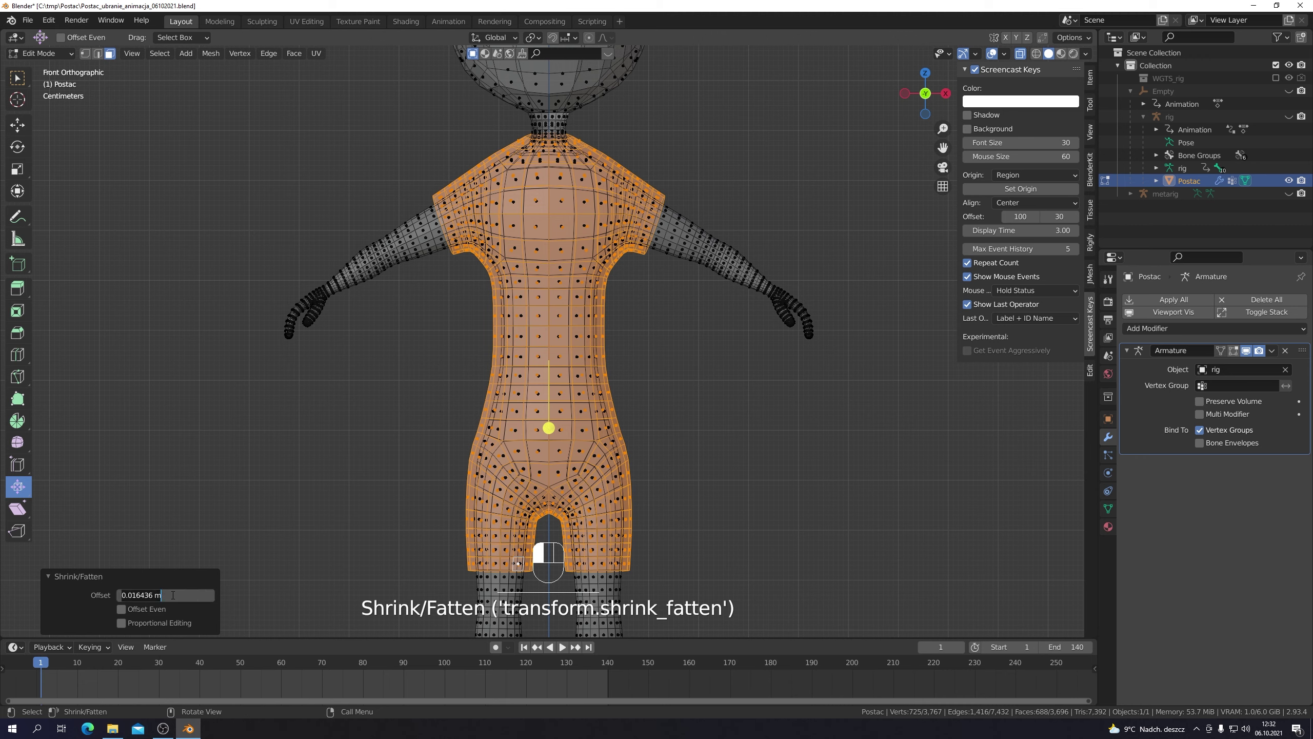
{"action": "key", "text": "BackSpace"}
{"action": "key", "text": "BackSpace"}
{"action": "key", "text": "BackSpace"}
{"action": "key", "text": "BackSpace"}
{"action": "key", "text": "BackSpace"}
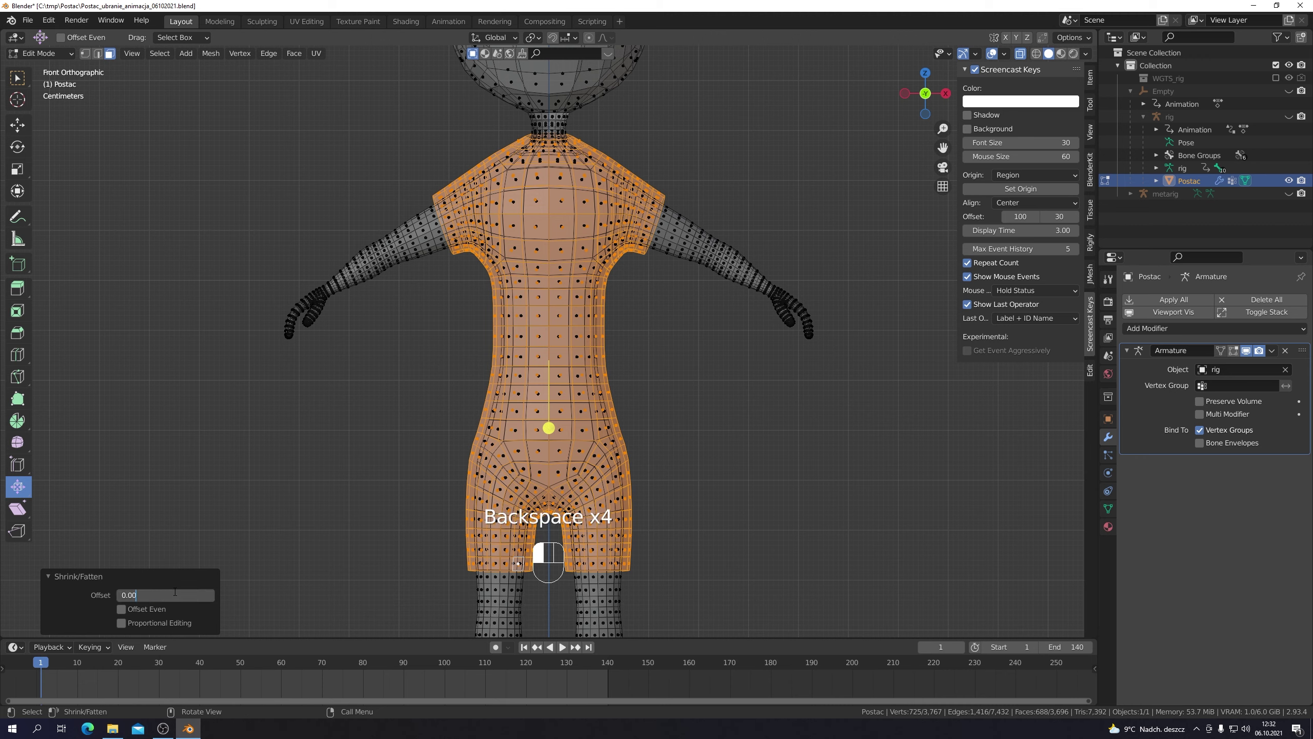
{"action": "left_click", "coordinate": [266, 433]}
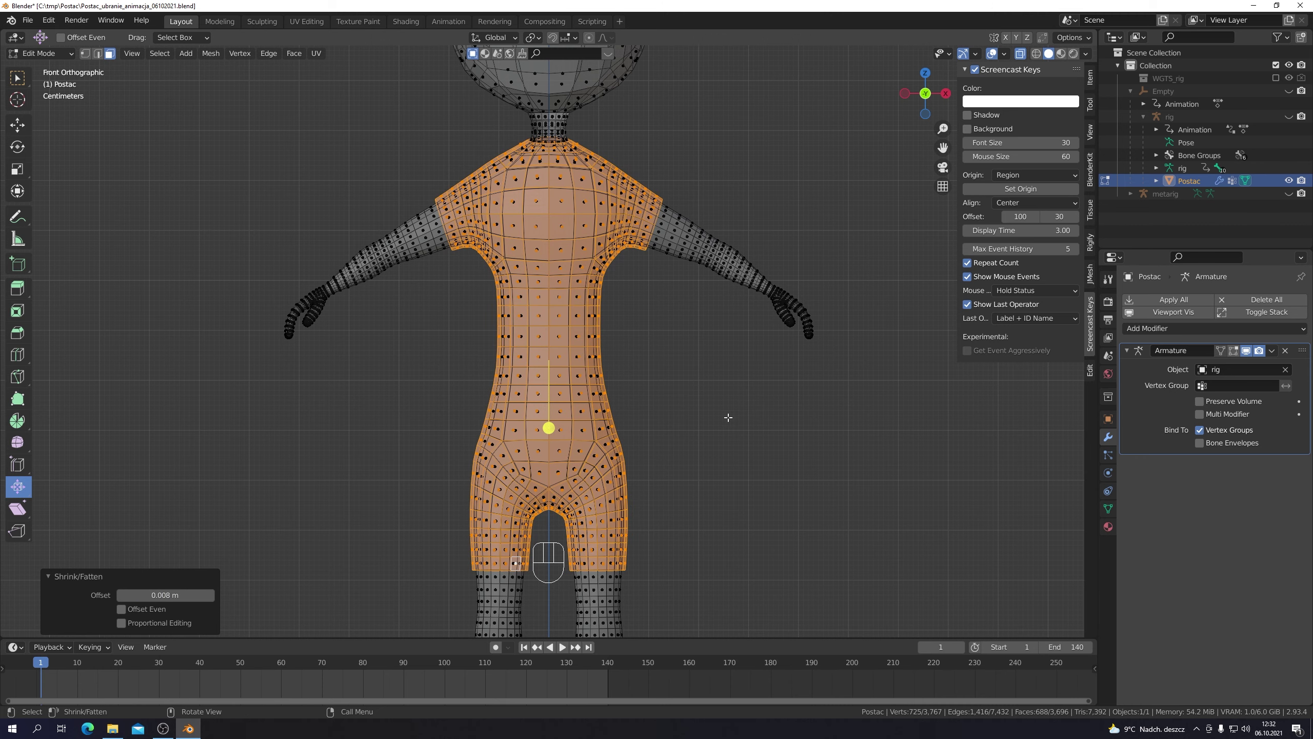
Step: Separate the selected faces into their own object, return to Object Mode and select that new object
{"action": "key", "text": "p"}
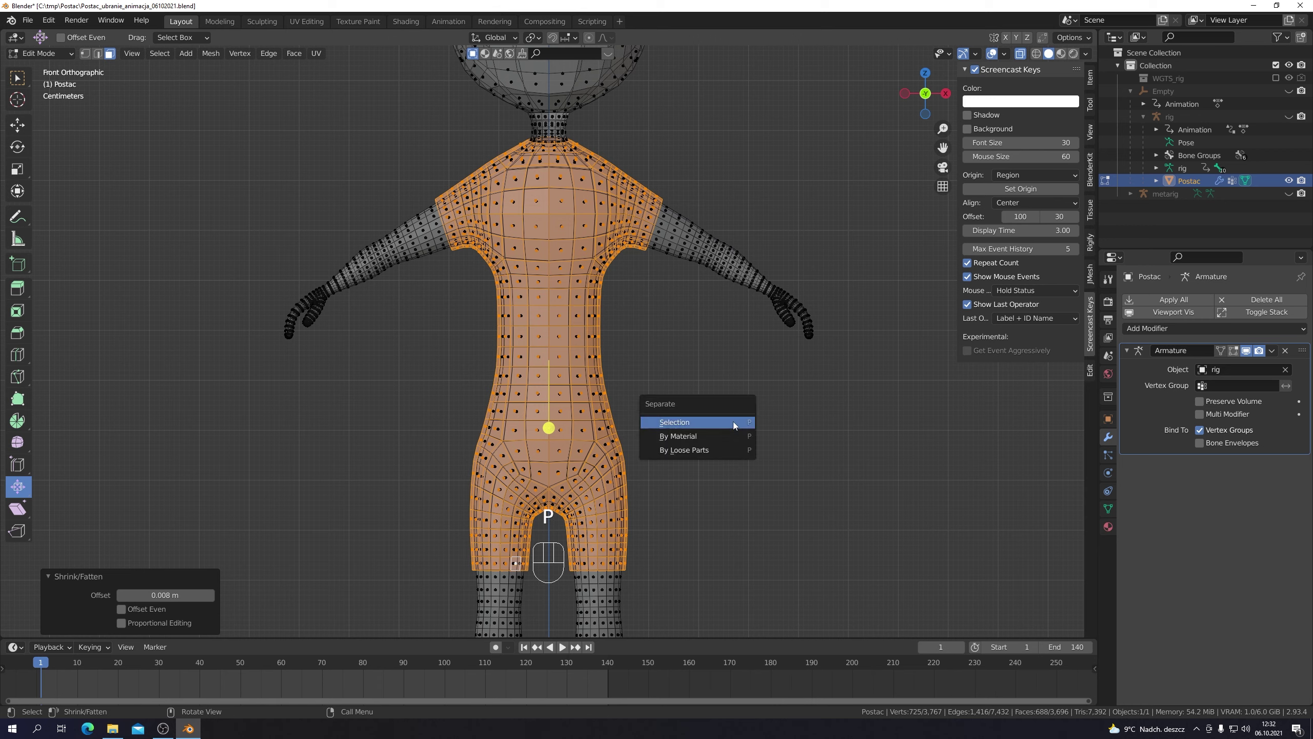
{"action": "left_click", "coordinate": [680, 423]}
{"action": "key", "text": "Tab"}
{"action": "left_click", "coordinate": [1185, 193]}
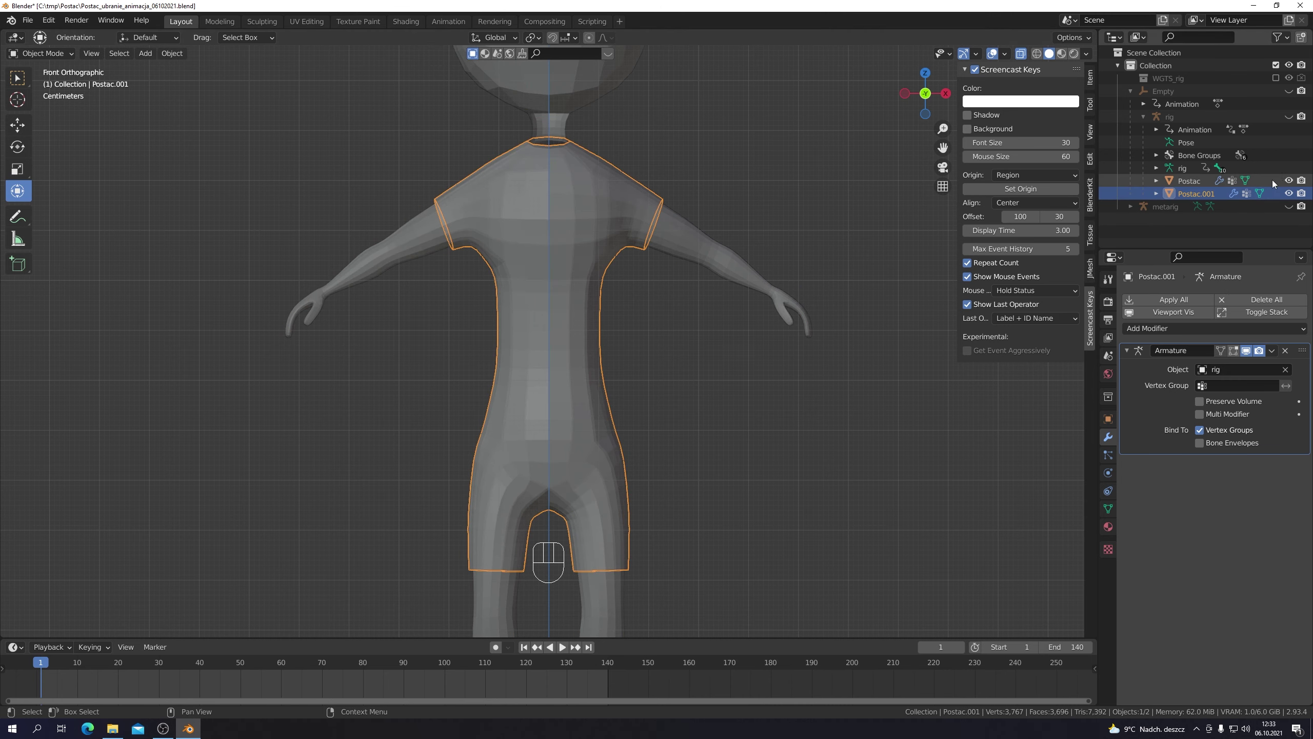
Step: Hide the Postac body and rename the separated object Postac.kostium
{"action": "left_click", "coordinate": [1290, 181]}
{"action": "double_click", "coordinate": [1205, 193]}
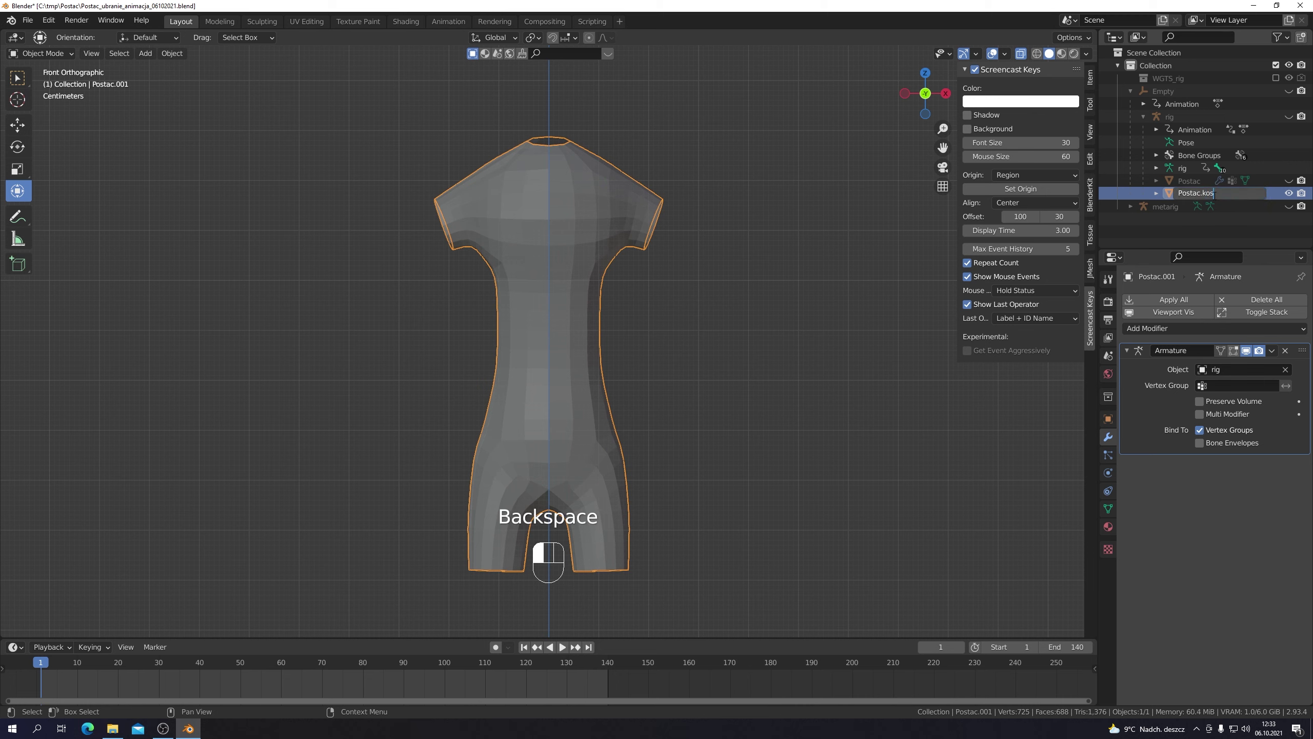
{"action": "key", "text": "Return"}
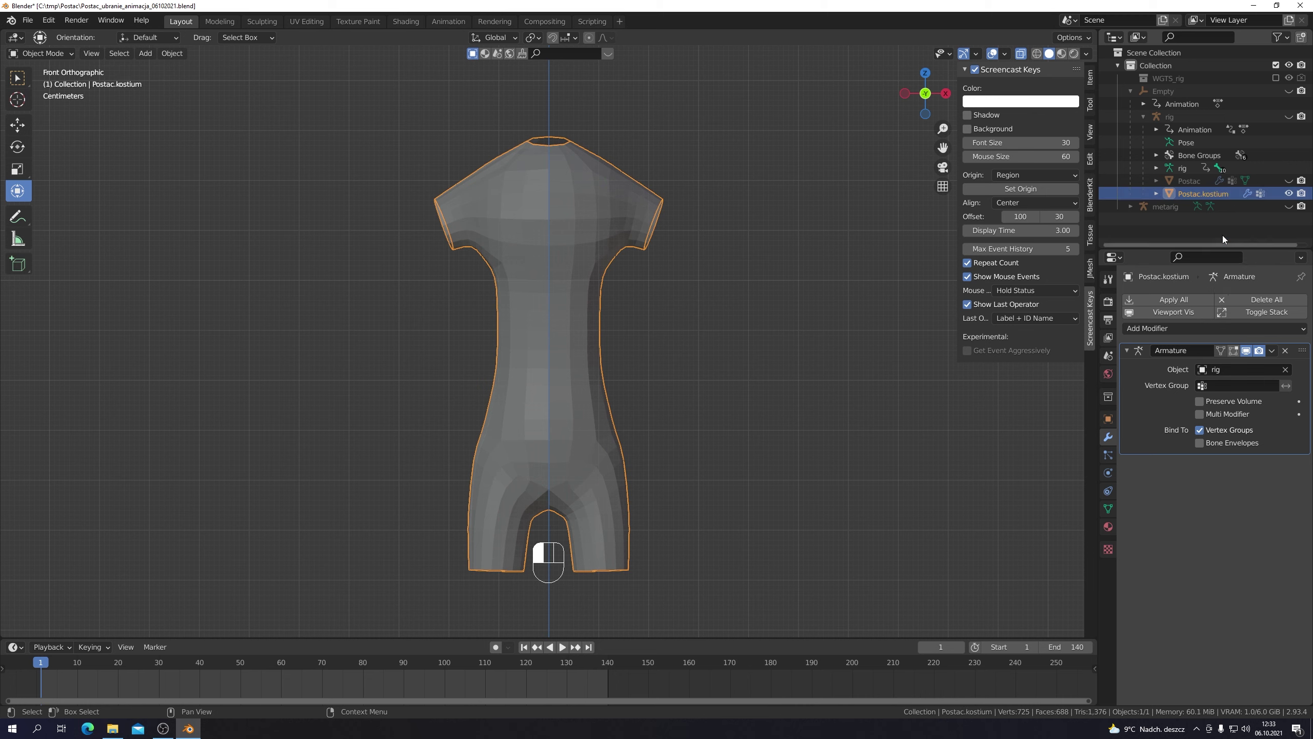
Step: Make the Postac body visible again with nothing selected and X-ray display off, to view the costume on it
{"action": "left_click", "coordinate": [1290, 181]}
{"action": "left_click", "coordinate": [783, 388]}
{"action": "scroll", "coordinate": [783, 387], "scroll_direction": "down", "scroll_amount": 3}
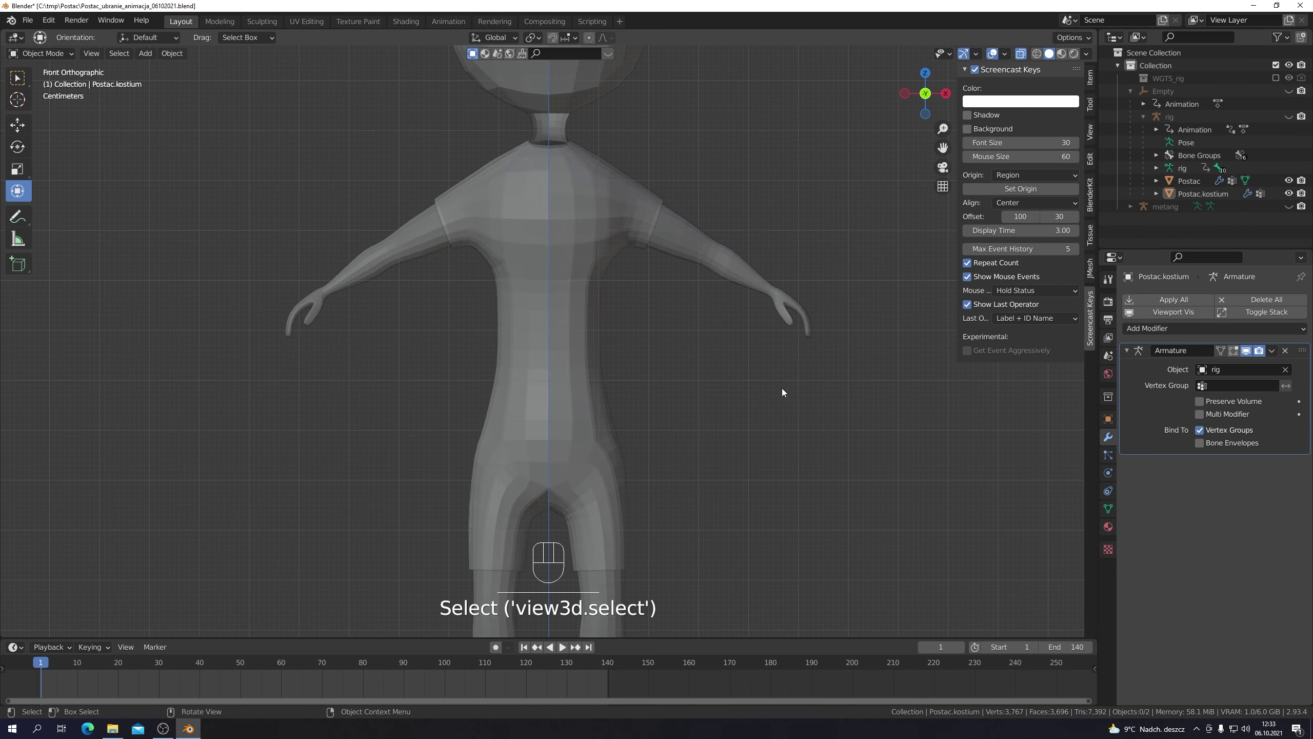
{"action": "scroll", "coordinate": [593, 314], "scroll_direction": "up", "scroll_amount": 3}
Step: Open Postac.kostium in Edit Mode with all its faces selected, and hide the Postac body
{"action": "left_click", "coordinate": [576, 232]}
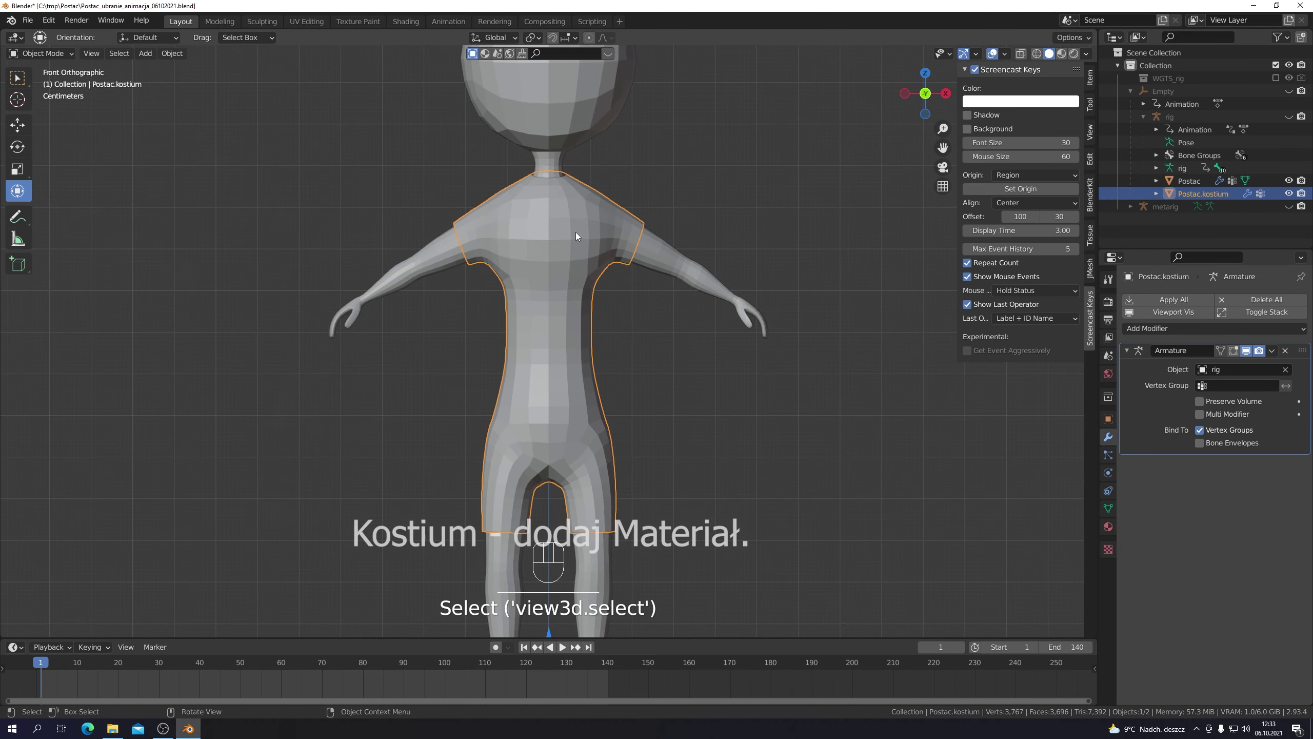
{"action": "key", "text": "Tab"}
{"action": "left_click", "coordinate": [520, 188]}
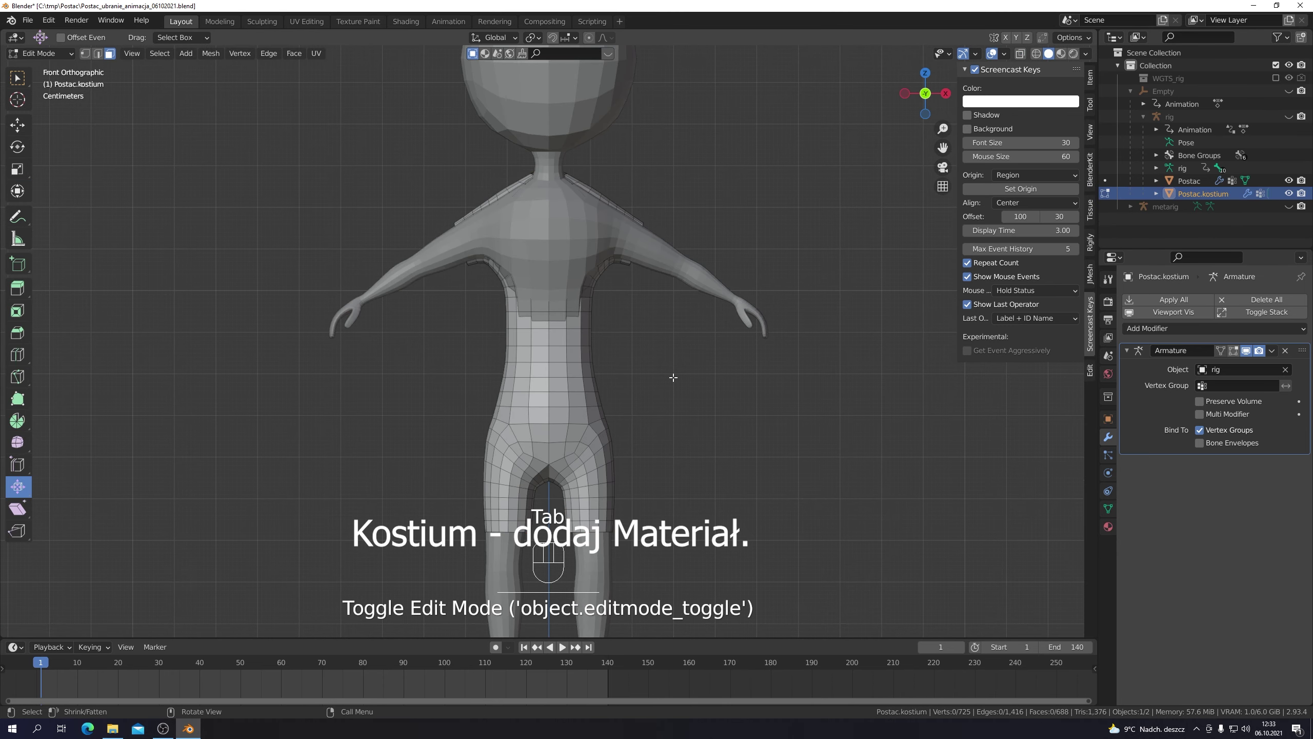
{"action": "key", "text": "a"}
{"action": "left_click", "coordinate": [1290, 180]}
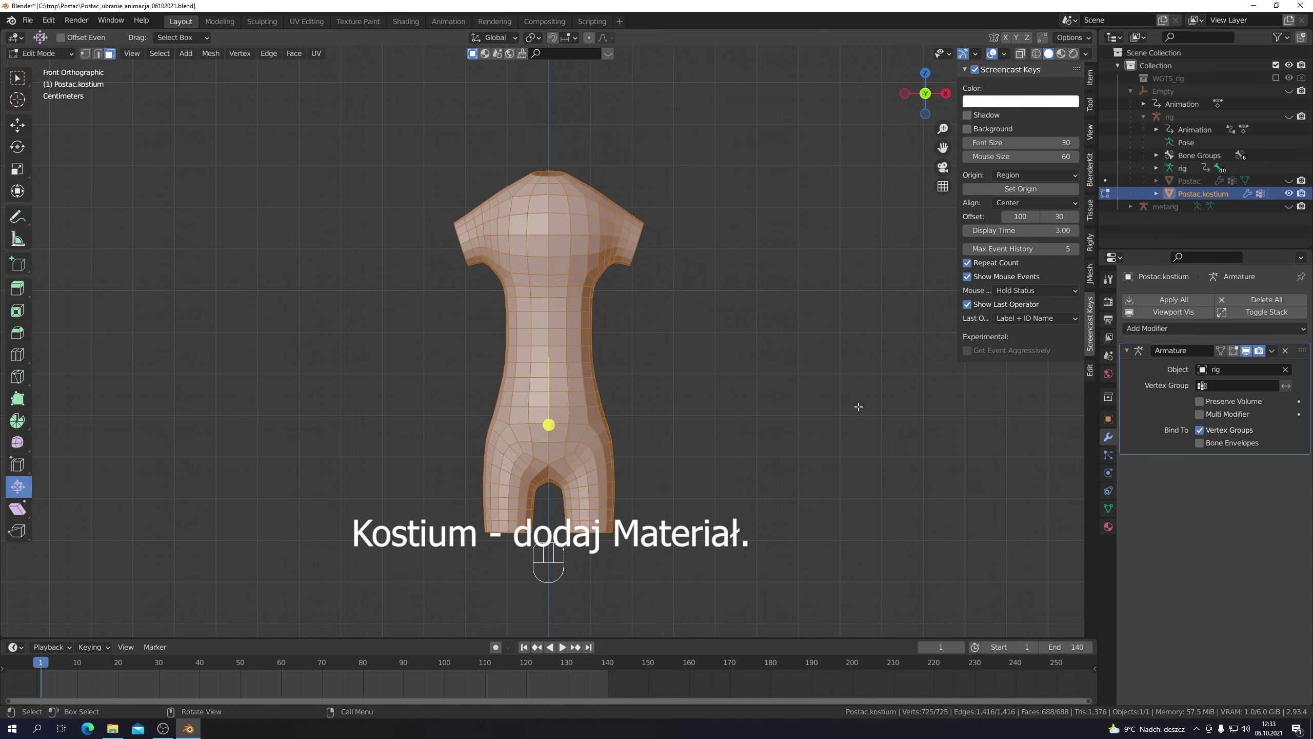
Step: Assign the orange Material.002 to all the costume's faces and clear the selection
{"action": "left_click", "coordinate": [1109, 527]}
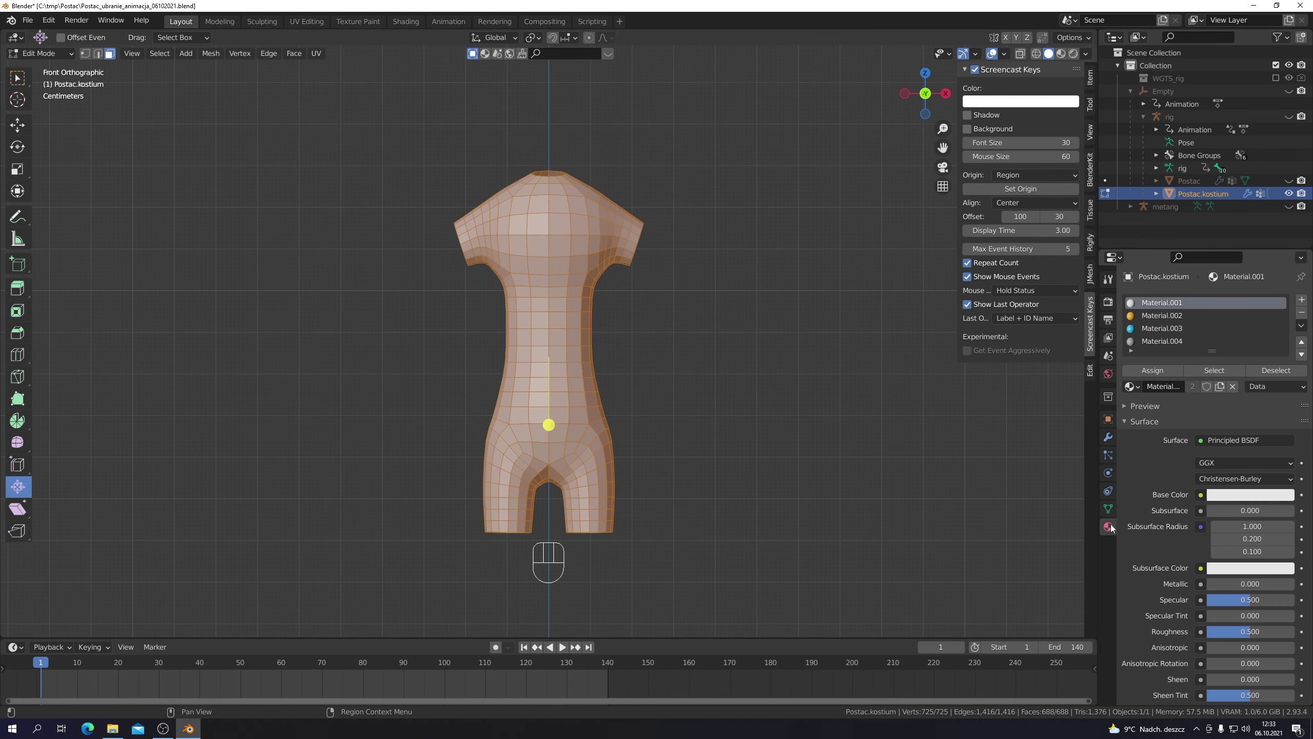
{"action": "left_click", "coordinate": [1153, 316]}
{"action": "left_click", "coordinate": [1153, 370]}
{"action": "left_click", "coordinate": [786, 287]}
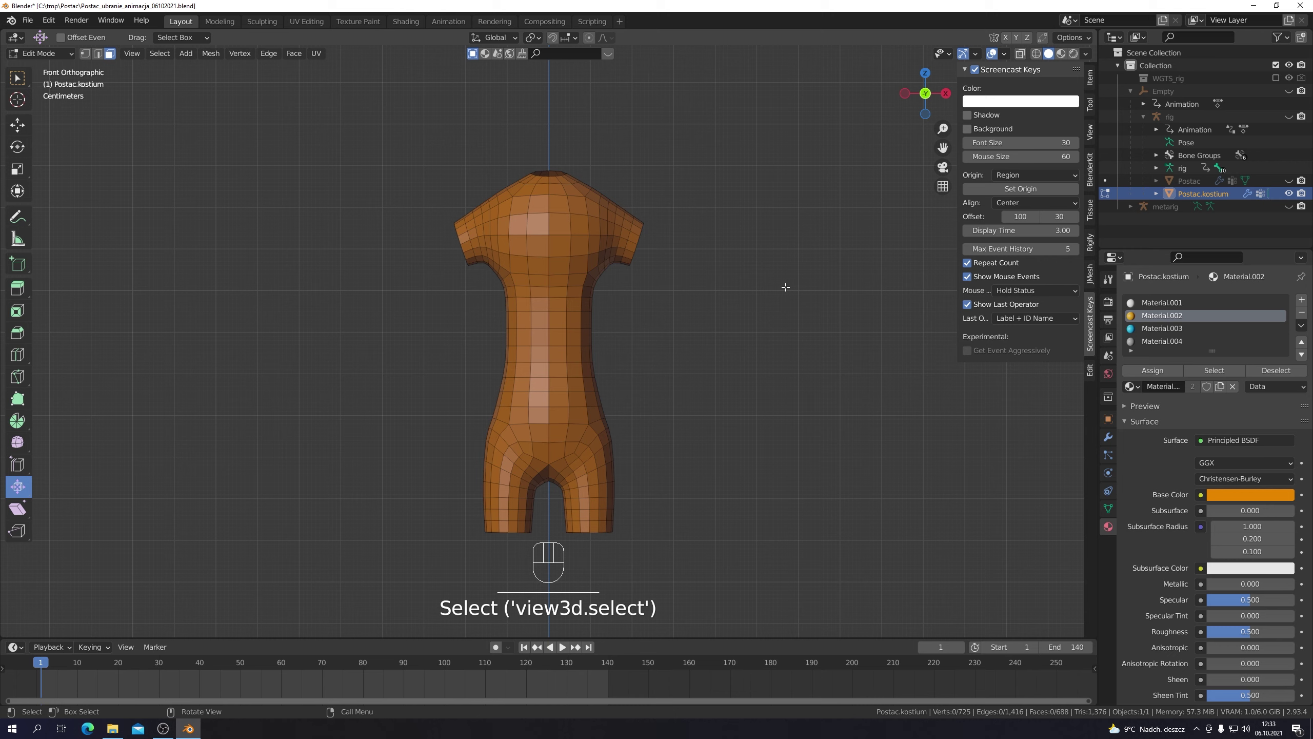
Step: Assign the blue Material.003 to the costume's neck, sleeve and leg-end face loops and clear the selection
{"action": "left_click", "coordinate": [567, 179], "text": "alt+shift"}
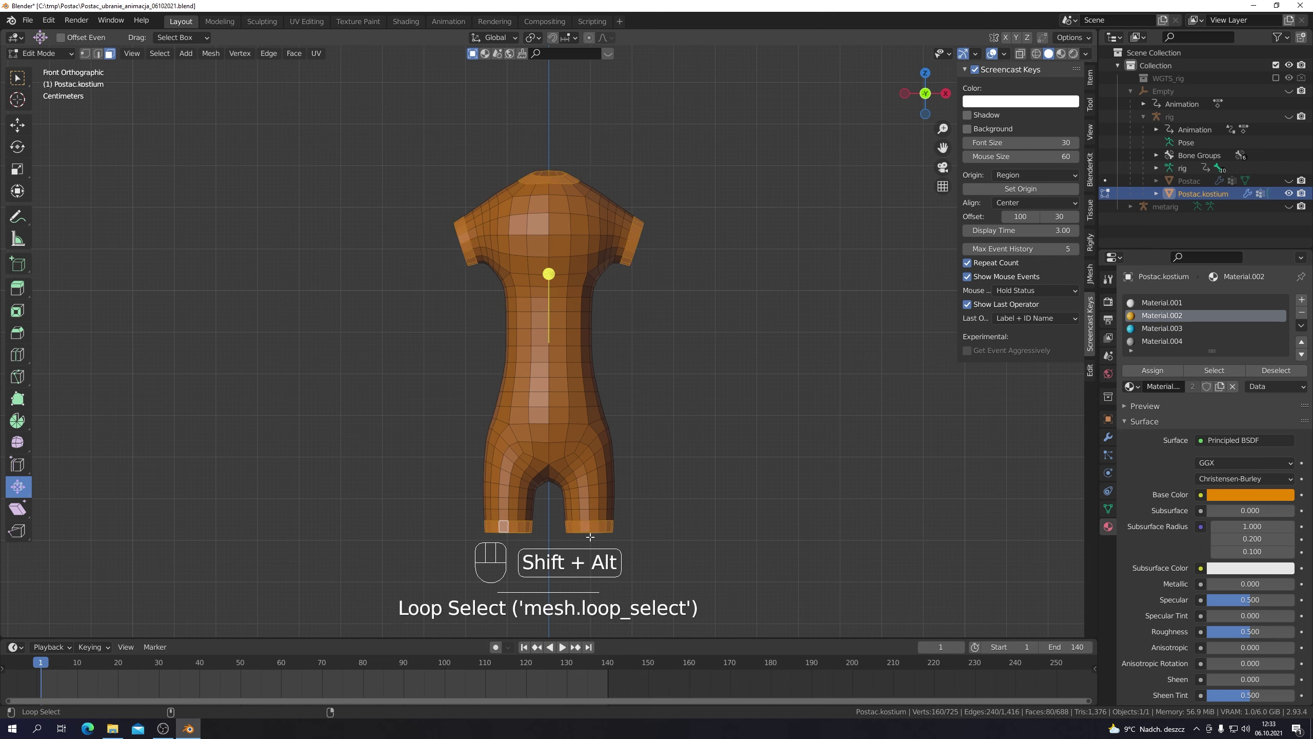
{"action": "left_click", "coordinate": [1154, 370]}
{"action": "left_click", "coordinate": [1162, 328]}
{"action": "left_click", "coordinate": [1153, 370]}
{"action": "left_click", "coordinate": [832, 438]}
{"action": "scroll", "coordinate": [833, 438], "scroll_direction": "down", "scroll_amount": 2}
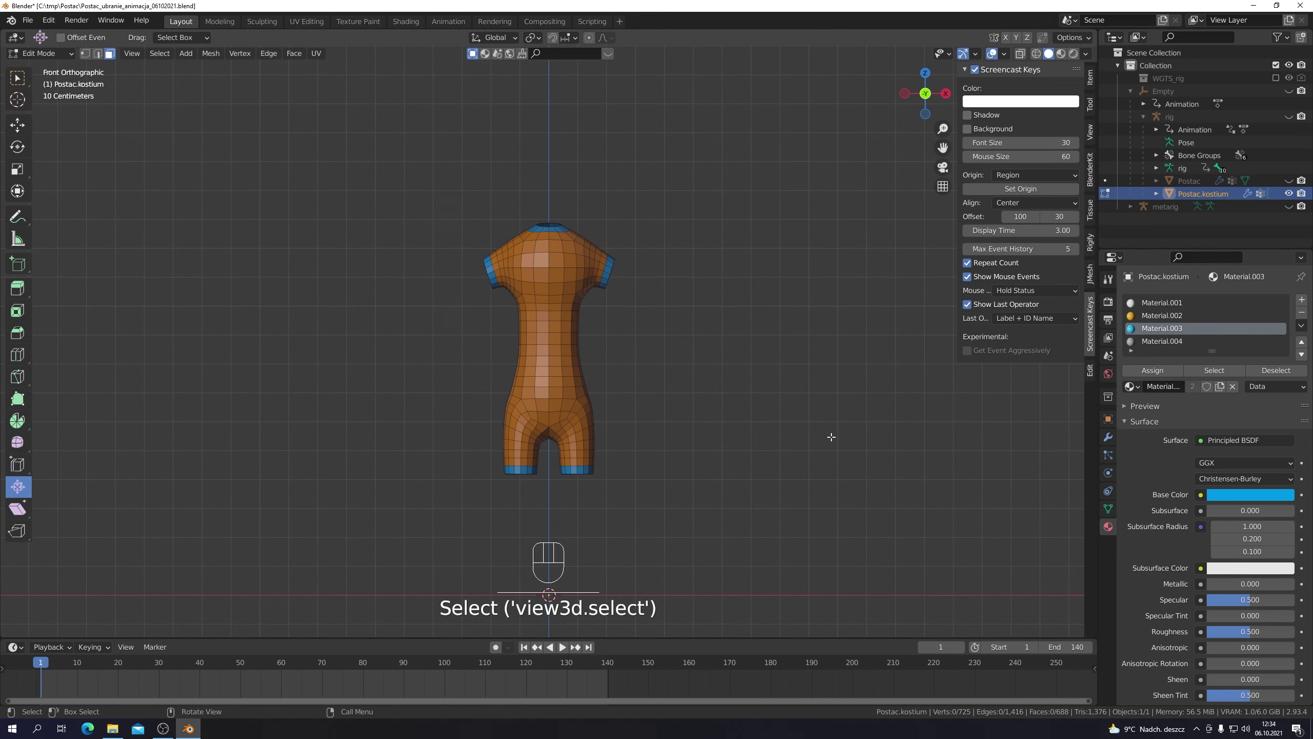
Step: Leave Edit Mode and add a Solidify modifier to Postac.kostium with 0.002 m thickness and Only Rim enabled
{"action": "key", "text": "Tab"}
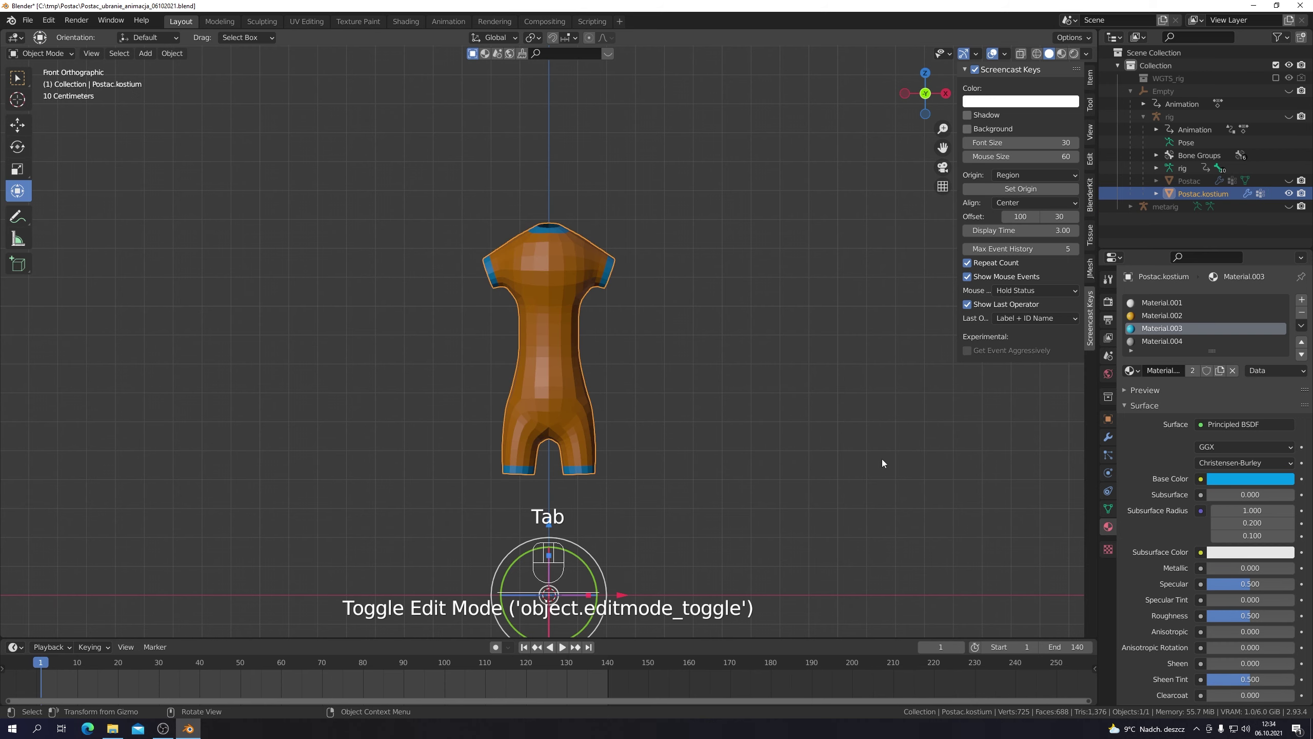
{"action": "left_click", "coordinate": [1109, 437]}
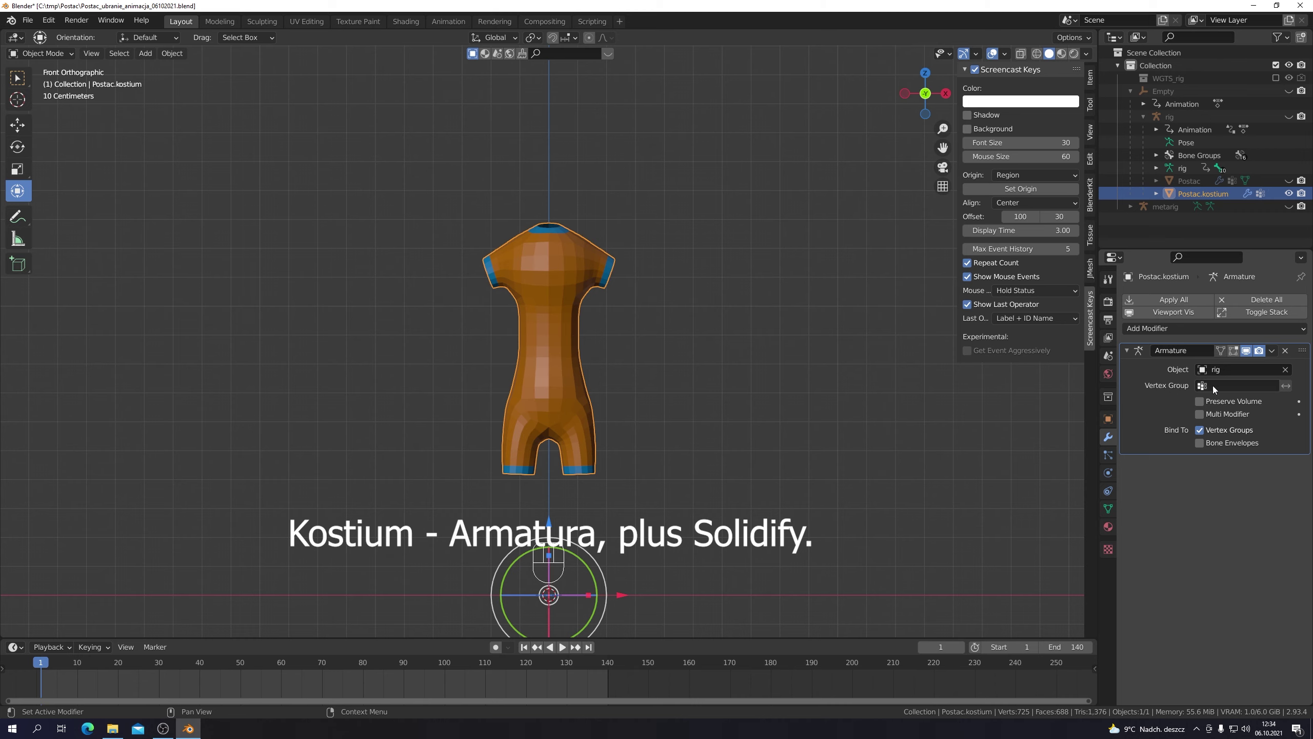
{"action": "left_click", "coordinate": [1197, 327]}
{"action": "left_click", "coordinate": [1057, 518]}
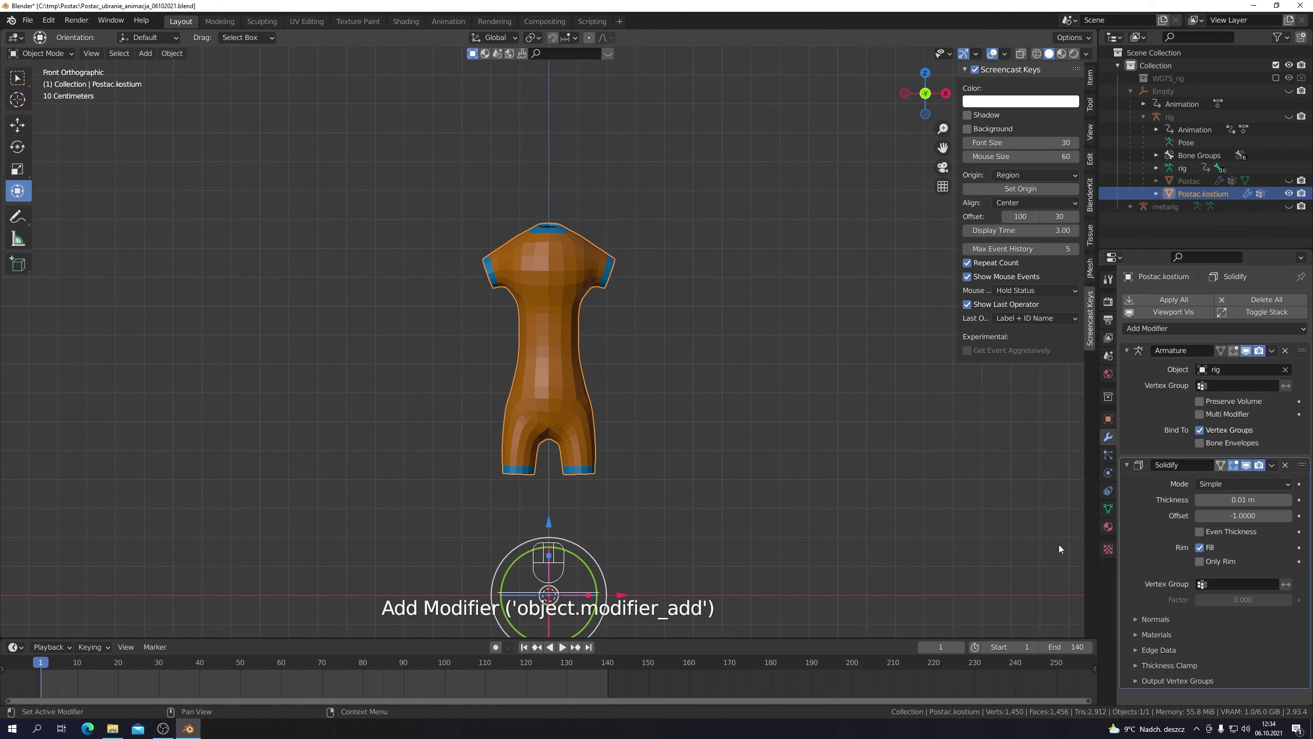
{"action": "mouse_move", "coordinate": [765, 424]}
{"action": "middle_mouse_down"}
{"action": "mouse_move", "coordinate": [728, 407]}
{"action": "mouse_move", "coordinate": [765, 399]}
{"action": "middle_mouse_up"}
{"action": "scroll", "coordinate": [723, 347], "scroll_direction": "up", "scroll_amount": 4}
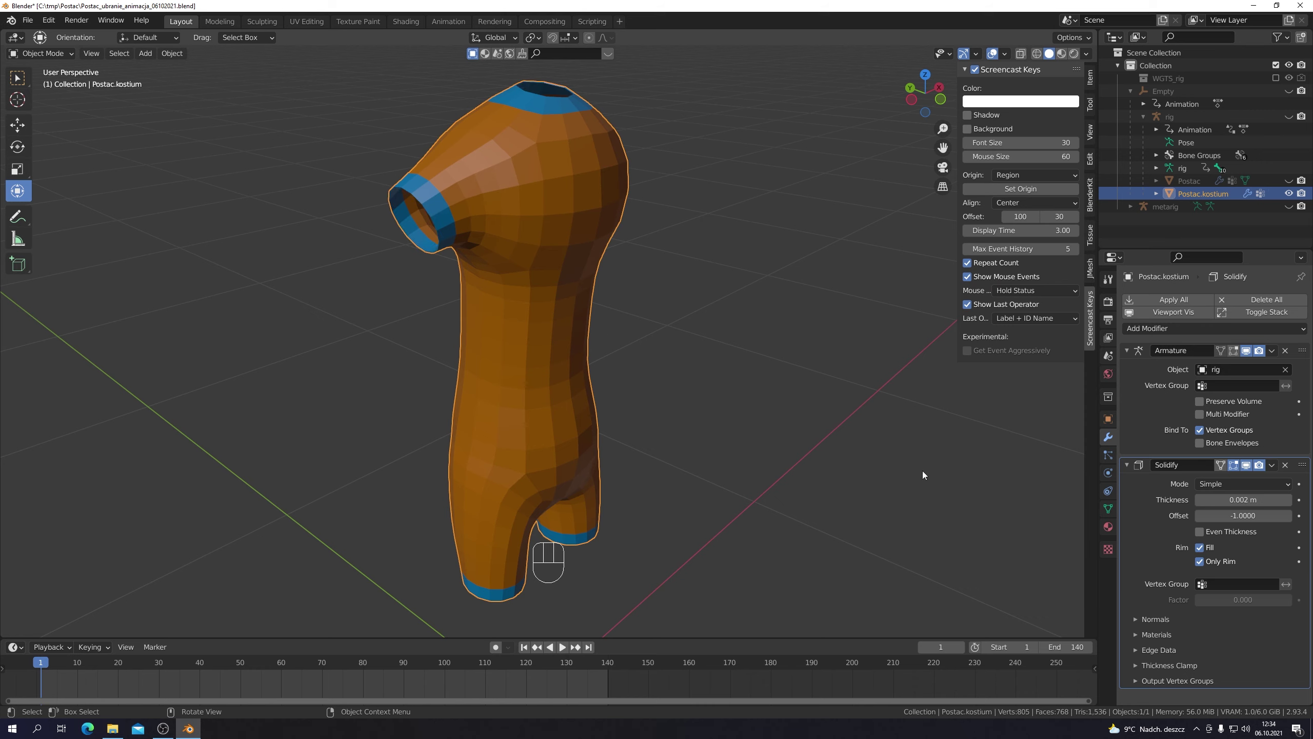
Step: Make the Postac body visible under the costume in front view and clear the selection
{"action": "key", "text": "KP_1"}
{"action": "key", "text": "Tab"}
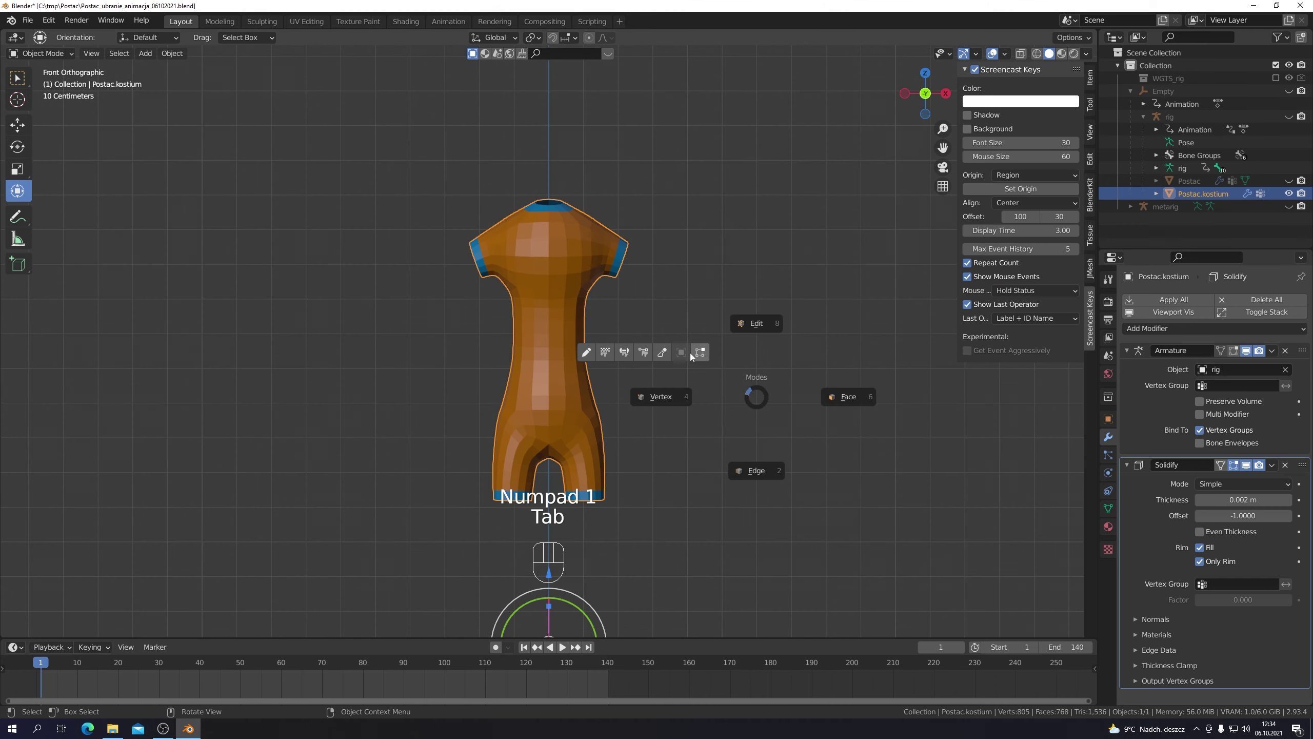
{"action": "right_click", "coordinate": [754, 213]}
{"action": "key", "text": "Tab"}
{"action": "left_click", "coordinate": [749, 332]}
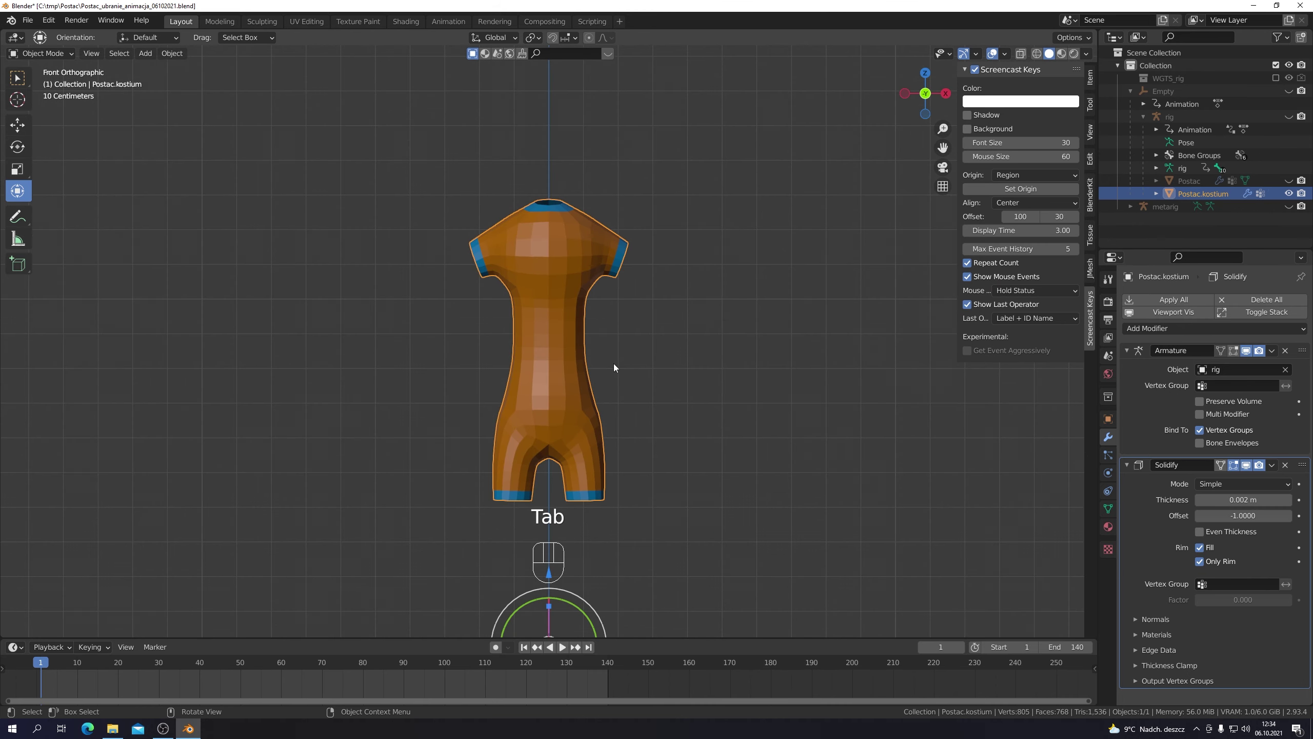
{"action": "left_click", "coordinate": [1289, 180]}
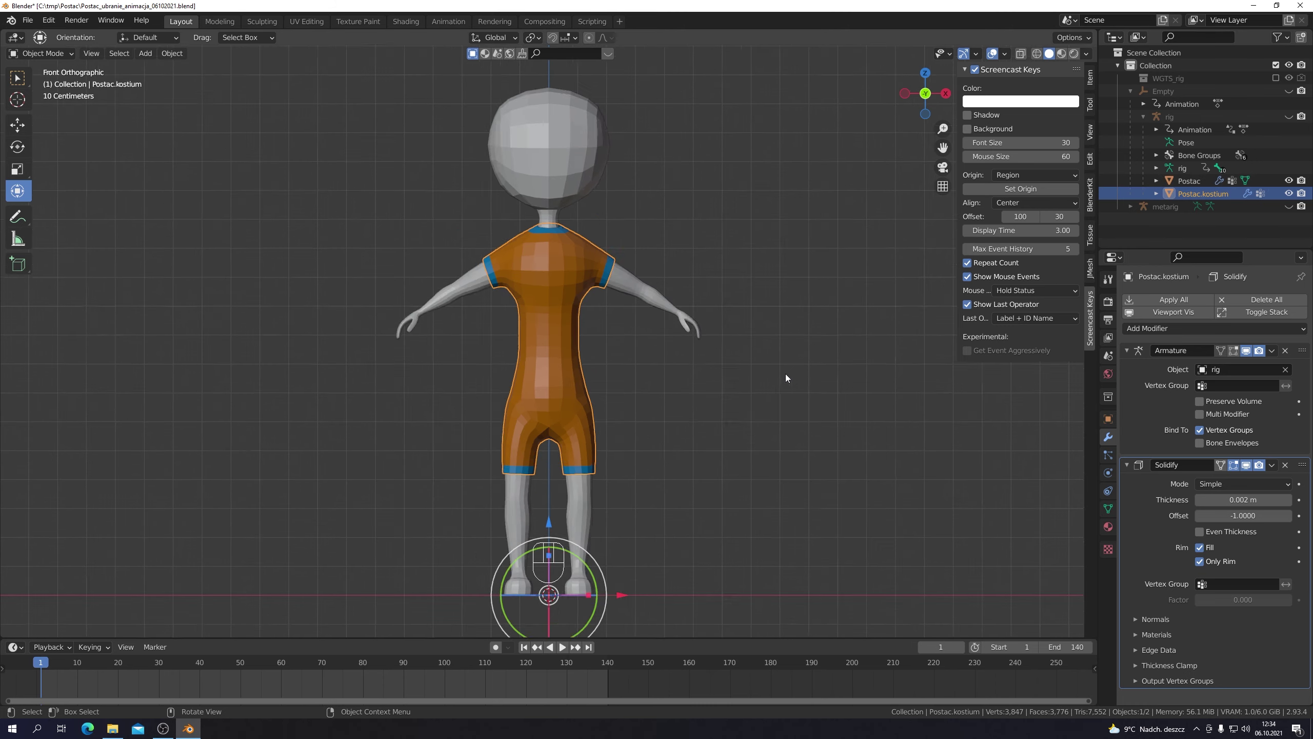
{"action": "left_click", "coordinate": [811, 406]}
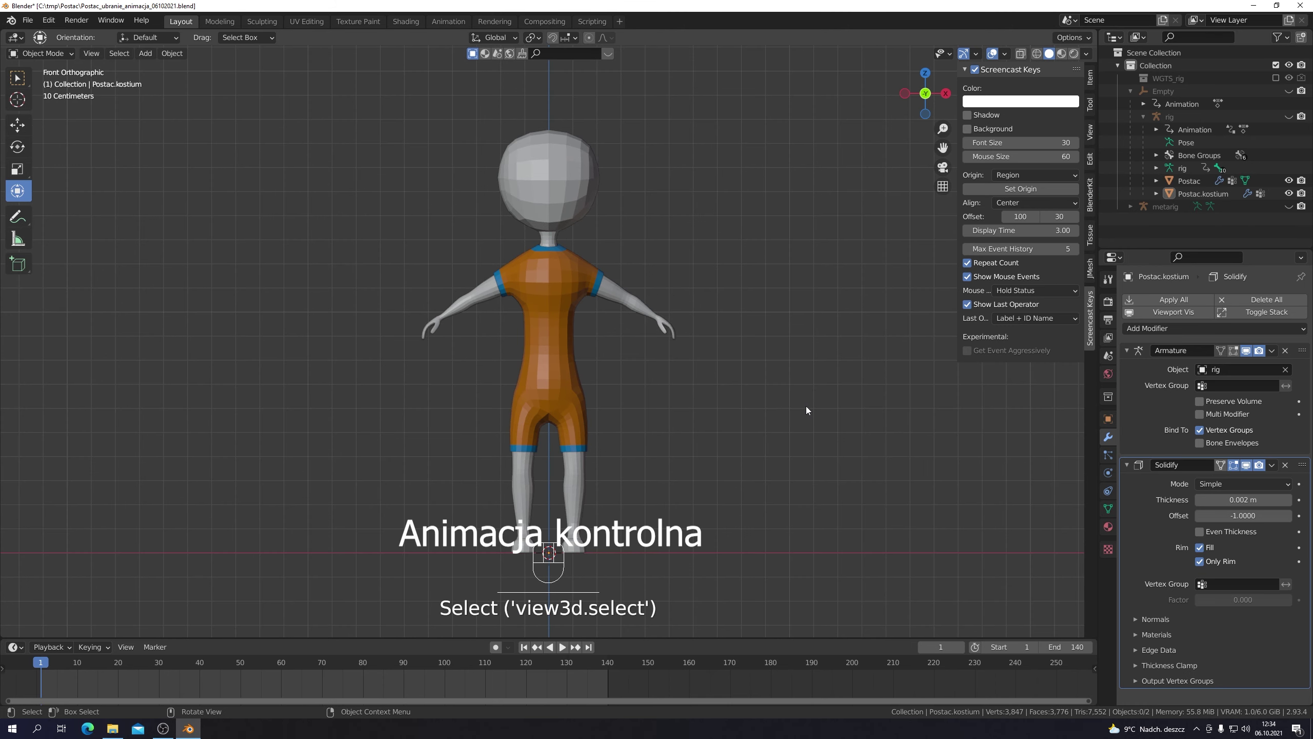
Step: Play the animation to check how the costume follows the body, stop it and return to frame 1
{"action": "key", "text": "space"}
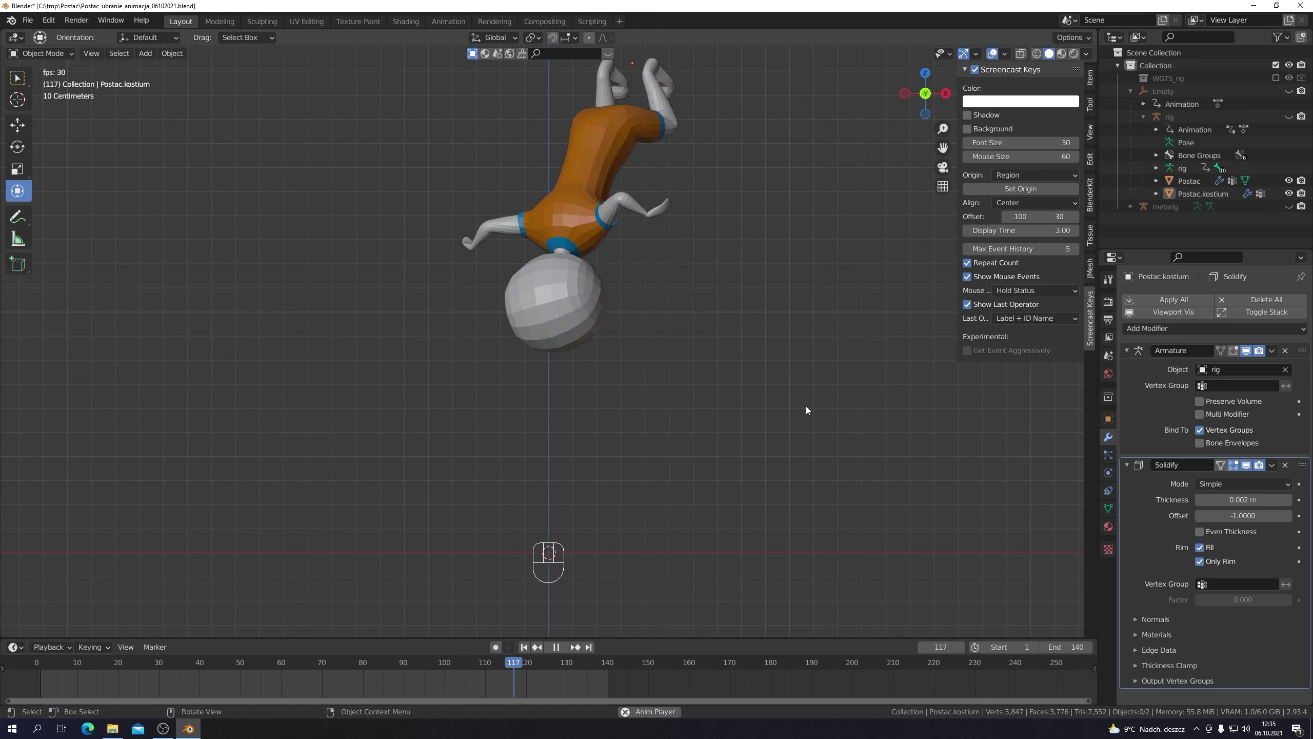
{"action": "key", "text": "space"}
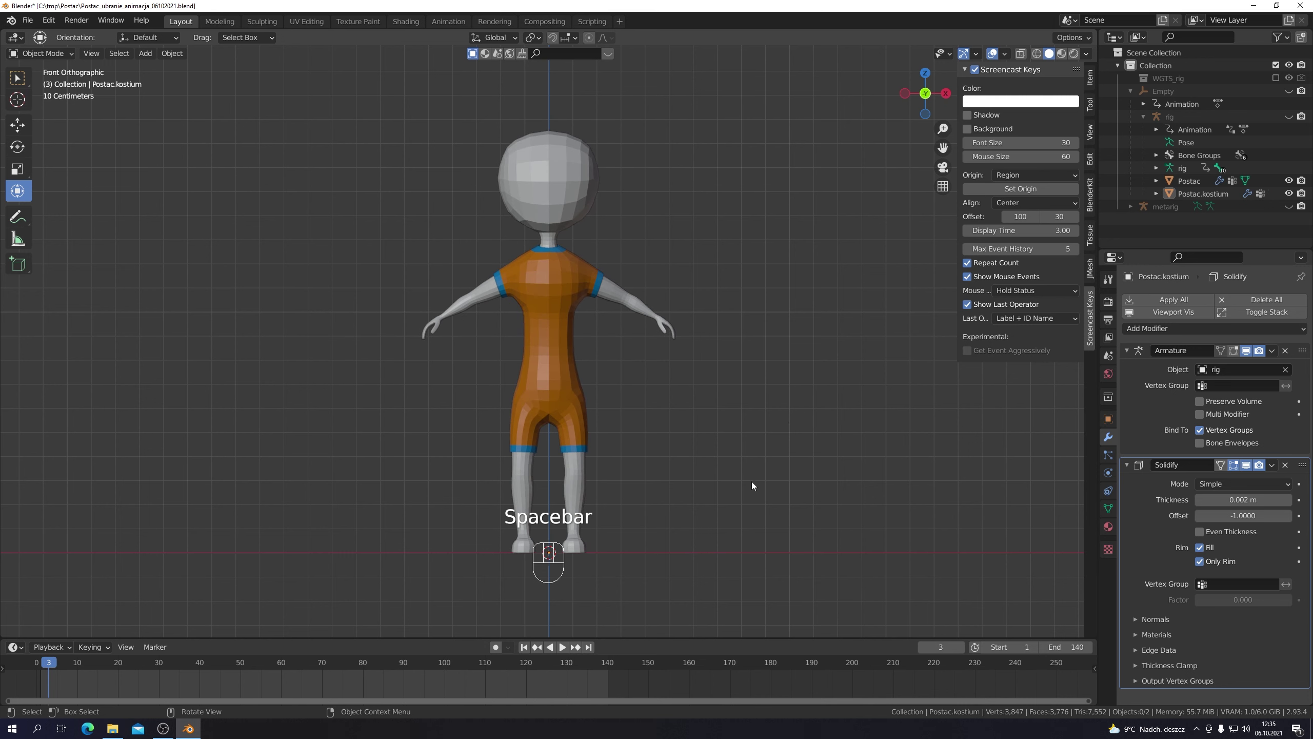
{"action": "left_click", "coordinate": [524, 648]}
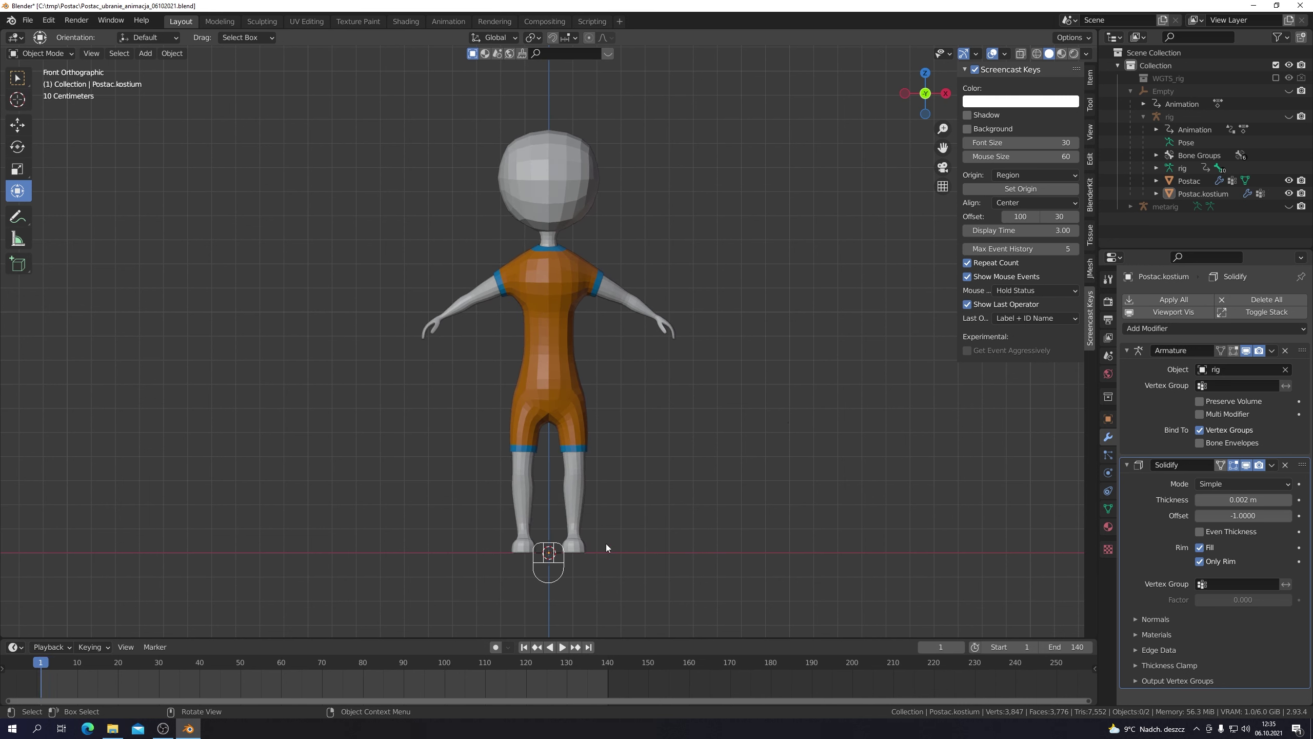
Step: Hide Postac.kostium, open the Postac body in Edit Mode and select three adjacent face loops around the waist
{"action": "left_click", "coordinate": [1289, 195]}
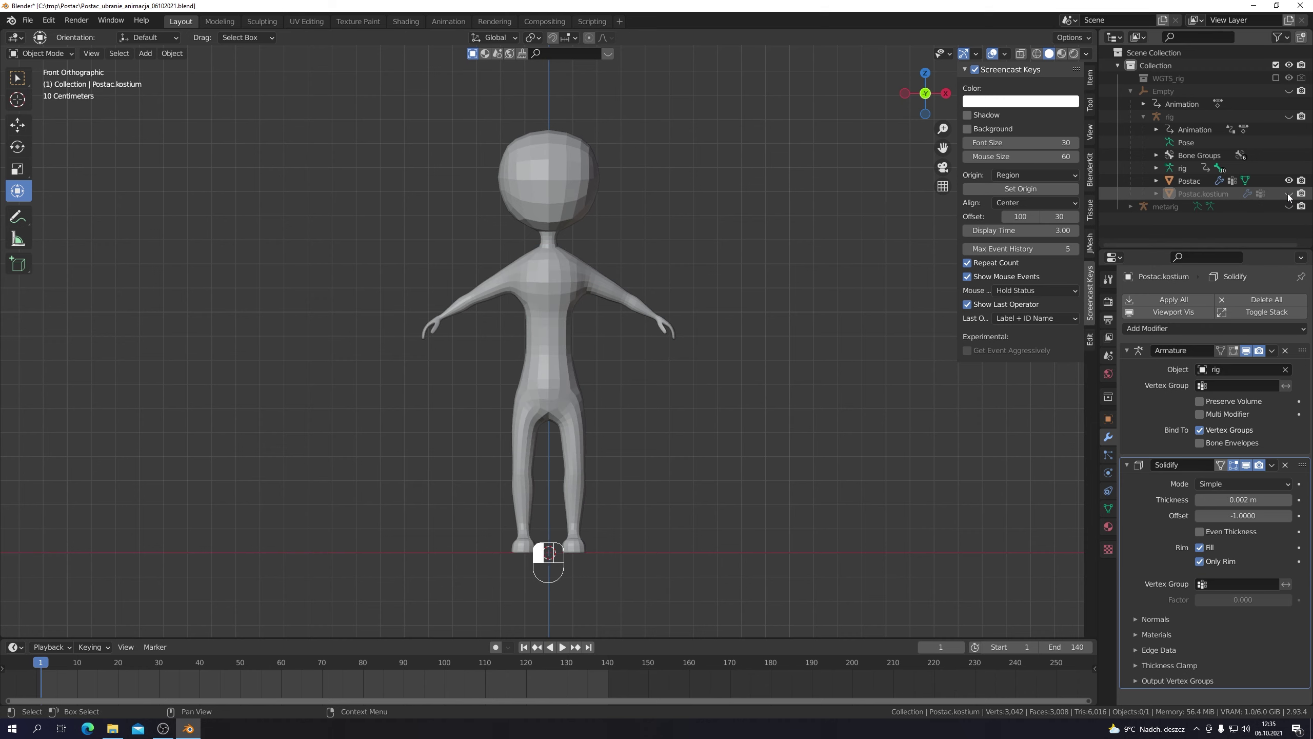
{"action": "left_click", "coordinate": [554, 367]}
{"action": "key", "text": "Tab"}
{"action": "scroll", "coordinate": [555, 367], "scroll_direction": "up", "scroll_amount": 4}
{"action": "left_click", "coordinate": [569, 376], "text": "alt+shift"}
{"action": "left_click", "coordinate": [581, 411], "text": "alt+shift"}
{"action": "left_click", "coordinate": [562, 377]}
{"action": "left_click", "coordinate": [569, 386], "text": "alt+shift"}
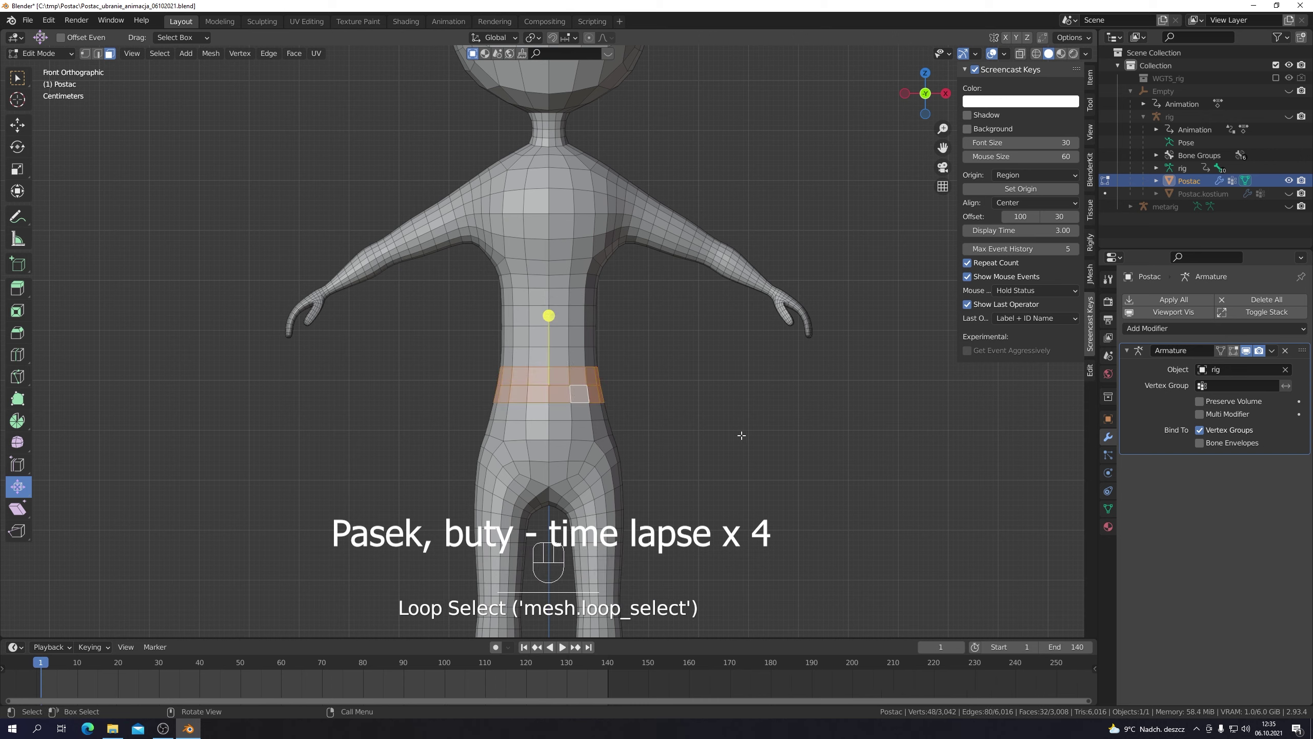
{"action": "left_click", "coordinate": [564, 413], "text": "alt+shift"}
Step: Duplicate the waist faces in place and Shrink/Fatten the copy outwards with an offset of 0.014 m
{"action": "key", "text": "shift+d"}
{"action": "right_click", "coordinate": [753, 387]}
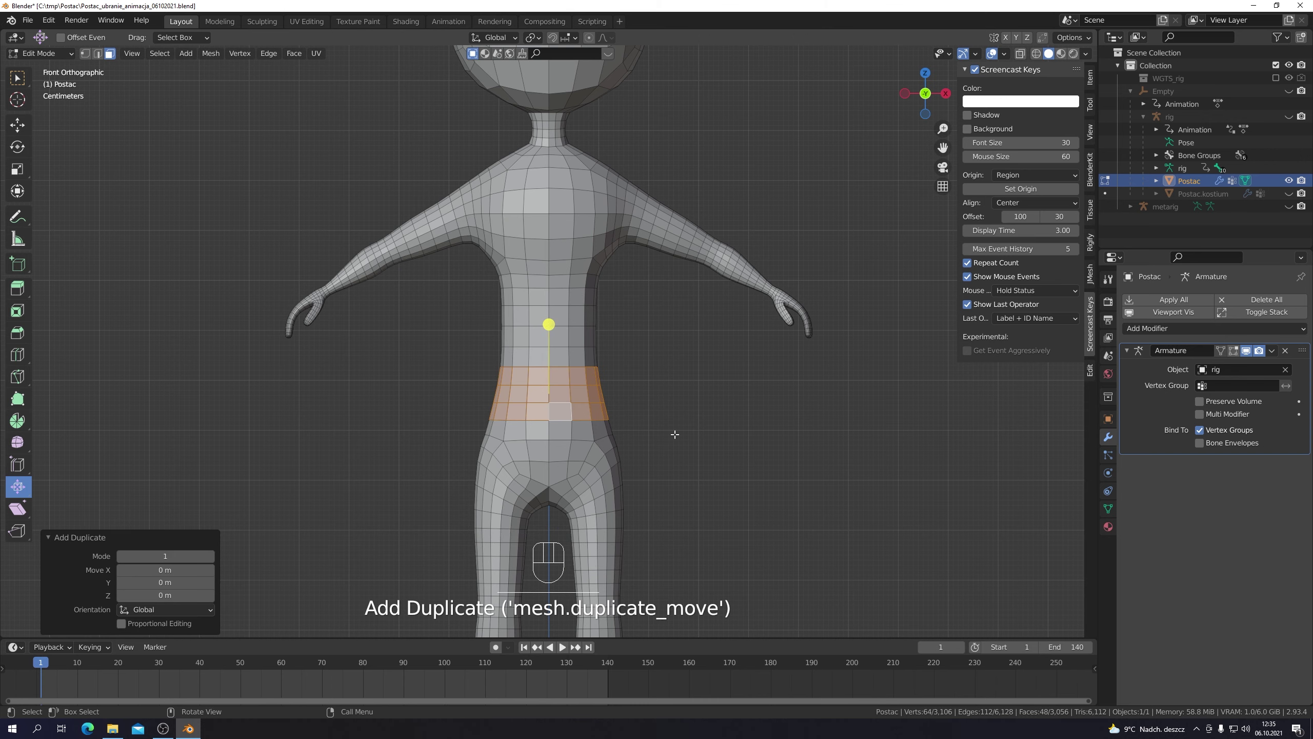
{"action": "key", "text": "alt+s"}
{"action": "left_click", "coordinate": [212, 536]}
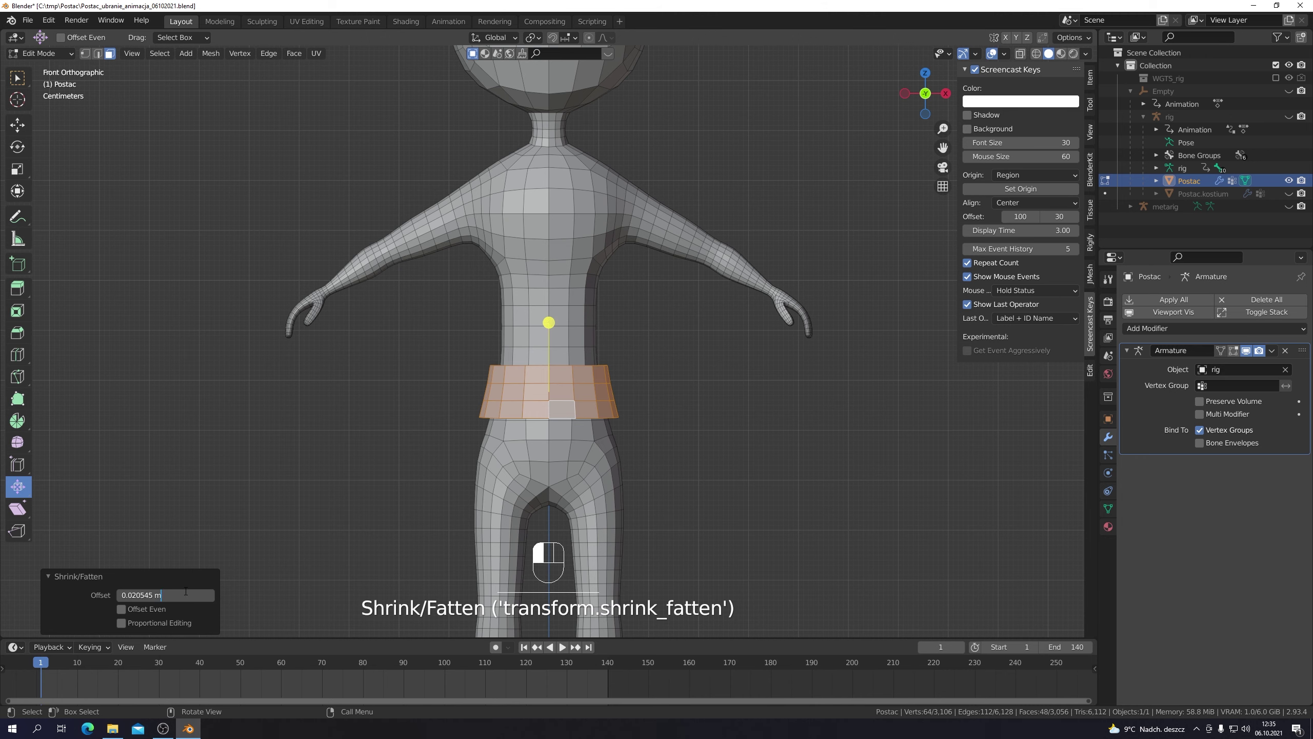
{"action": "key", "text": "BackSpace"}
{"action": "key", "text": "BackSpace"}
{"action": "key", "text": "BackSpace"}
{"action": "key", "text": "BackSpace"}
{"action": "key", "text": "BackSpace"}
{"action": "key", "text": "BackSpace"}
{"action": "key", "text": "BackSpace"}
{"action": "type", "text": "14"}
{"action": "key", "text": "Return"}
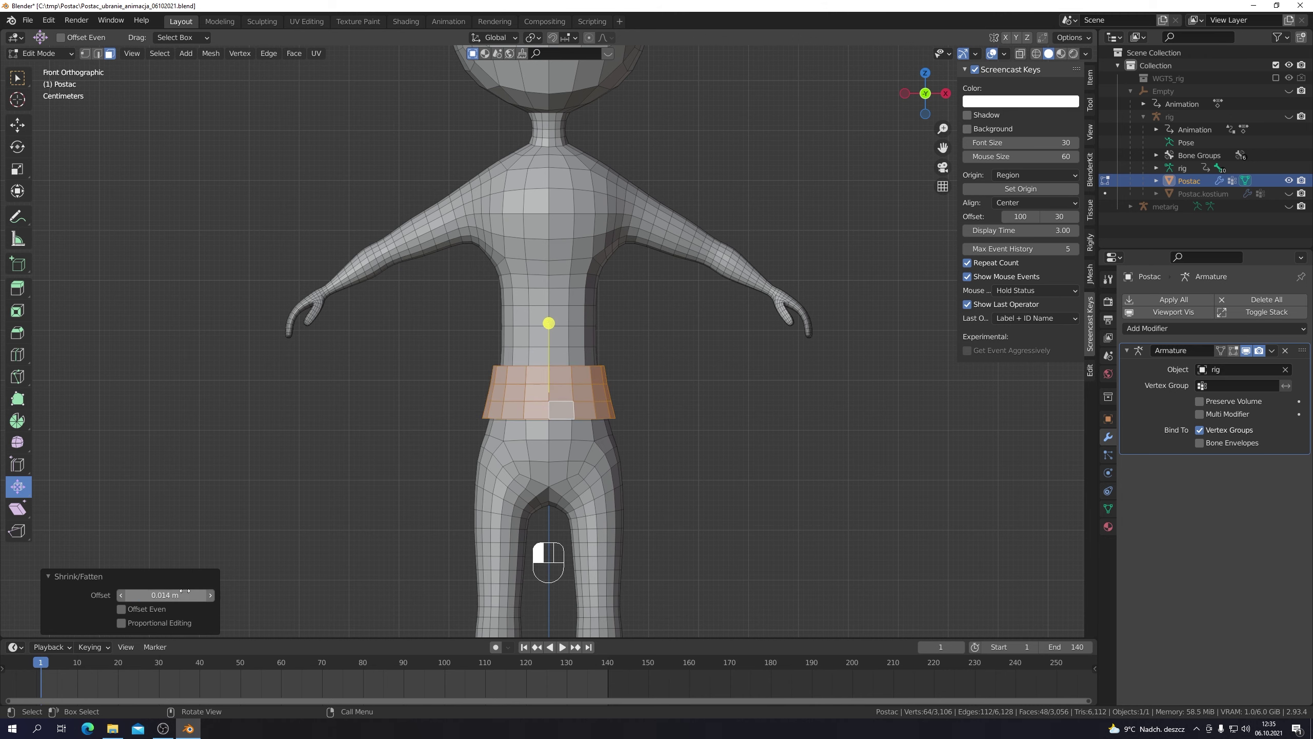
Step: Separate the duplicated waist faces into their own object and rename it Postac.Pasek
{"action": "key", "text": "p"}
{"action": "left_click", "coordinate": [737, 443]}
{"action": "key", "text": "Tab"}
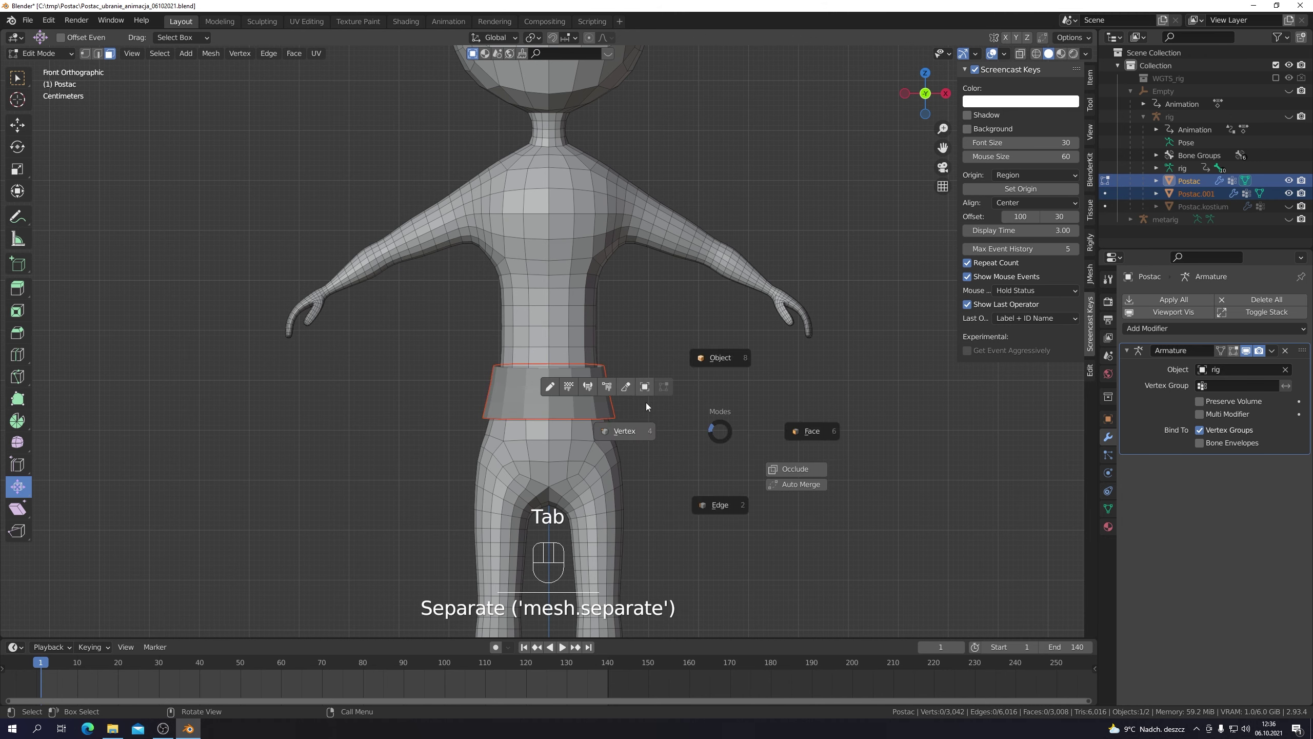
{"action": "left_click", "coordinate": [595, 393]}
{"action": "double_click", "coordinate": [1202, 194]}
{"action": "left_click", "coordinate": [1238, 195]}
{"action": "key", "text": "BackSpace"}
{"action": "key", "text": "BackSpace"}
{"action": "key", "text": "BackSpace"}
{"action": "type", "text": "Pa"}
{"action": "key", "text": "Return"}
Step: Open Postac.Pasek in Edit Mode and add two horizontal loop cuts around the belt
{"action": "key", "text": "Tab"}
{"action": "middle_click_drag", "start_coordinate": [612, 372], "coordinate": [553, 411]}
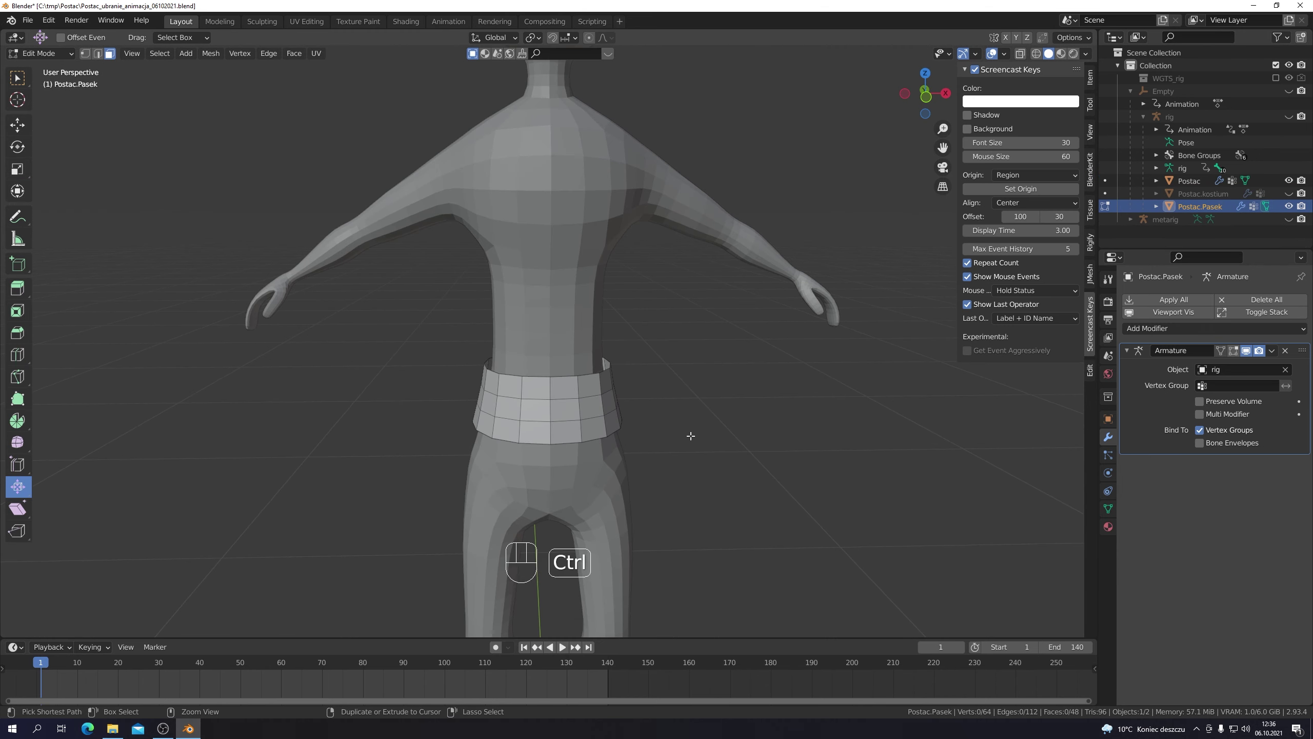
{"action": "key", "text": "ctrl+r"}
{"action": "left_click", "coordinate": [713, 454]}
{"action": "key", "text": "ctrl+r"}
{"action": "left_click", "coordinate": [651, 403]}
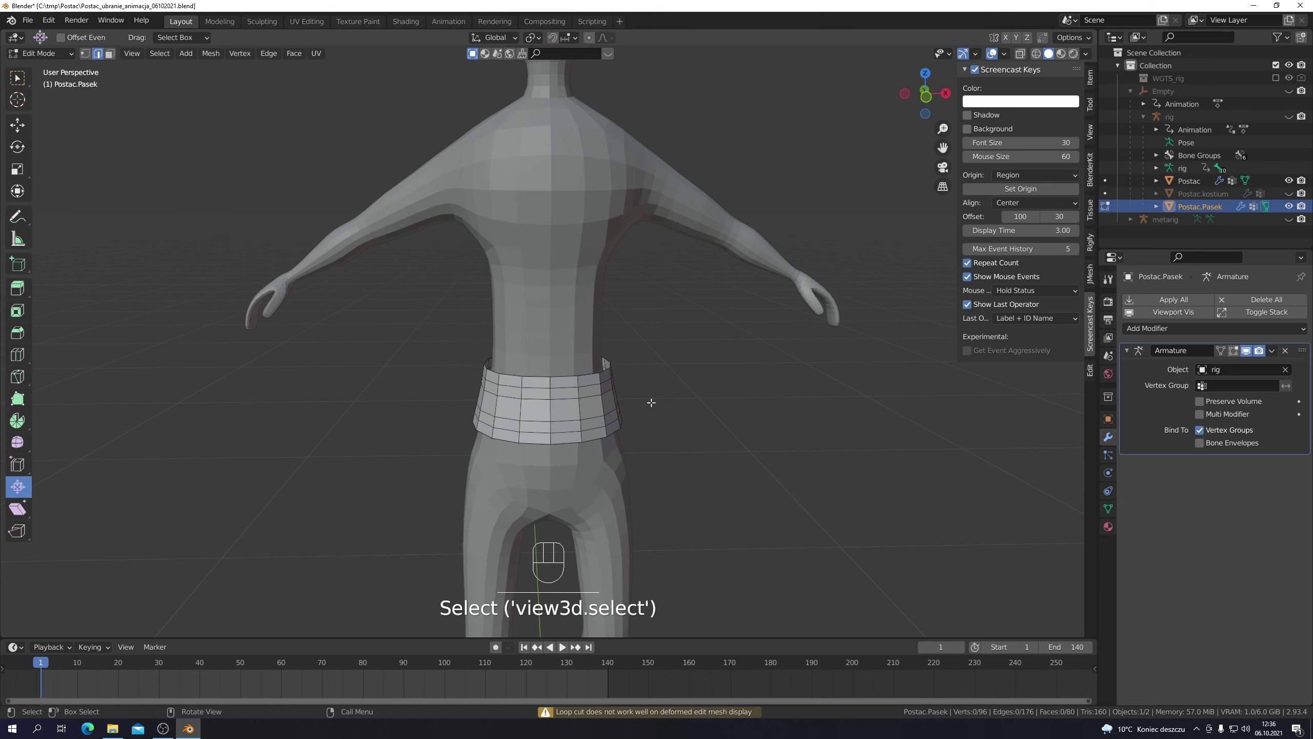
Step: Delete the belt's two upper and two lower face loops, keeping the faces at the front for the buckle
{"action": "middle_click_drag", "start_coordinate": [651, 403], "coordinate": [604, 447]}
{"action": "key", "text": "3"}
{"action": "left_click", "coordinate": [640, 445], "text": "alt+shift"}
{"action": "left_click", "coordinate": [635, 391], "text": "alt+shift"}
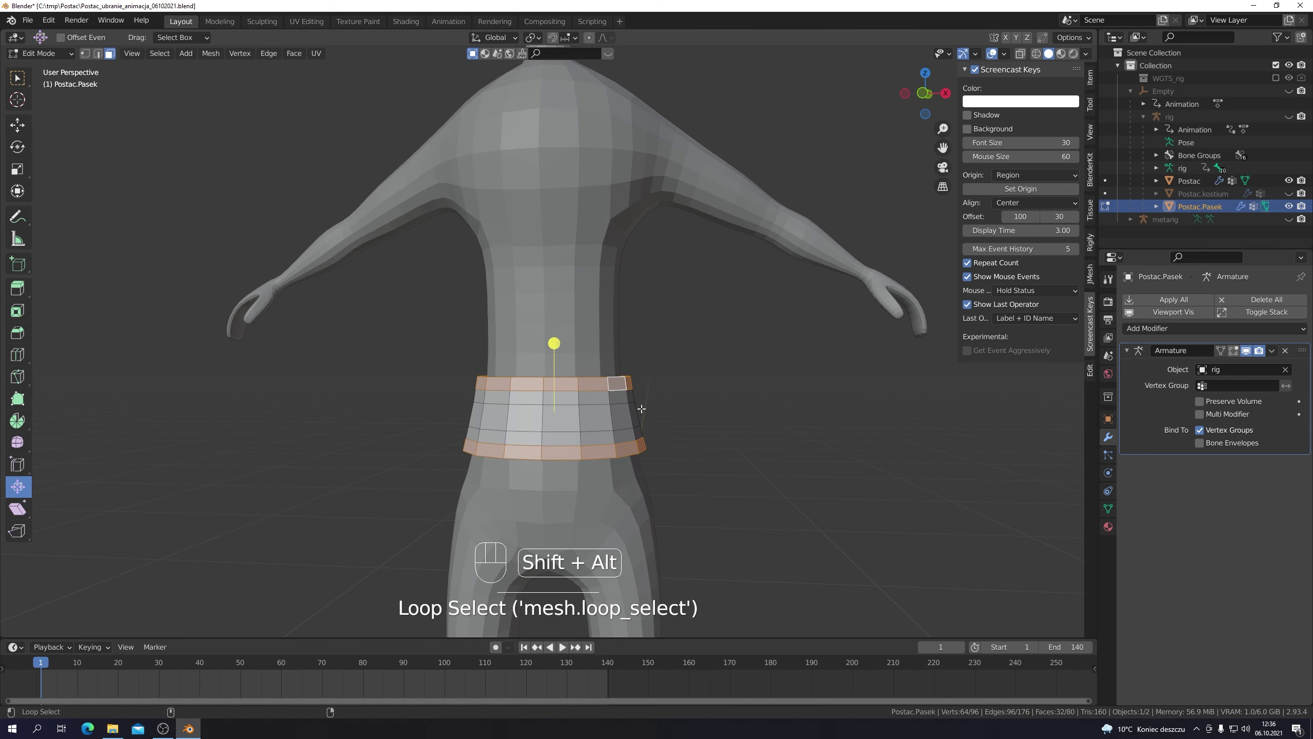
{"action": "left_click", "coordinate": [605, 396], "text": "alt+shift"}
{"action": "left_click", "coordinate": [626, 434], "text": "alt+shift"}
{"action": "left_click", "coordinate": [567, 401], "text": "shift"}
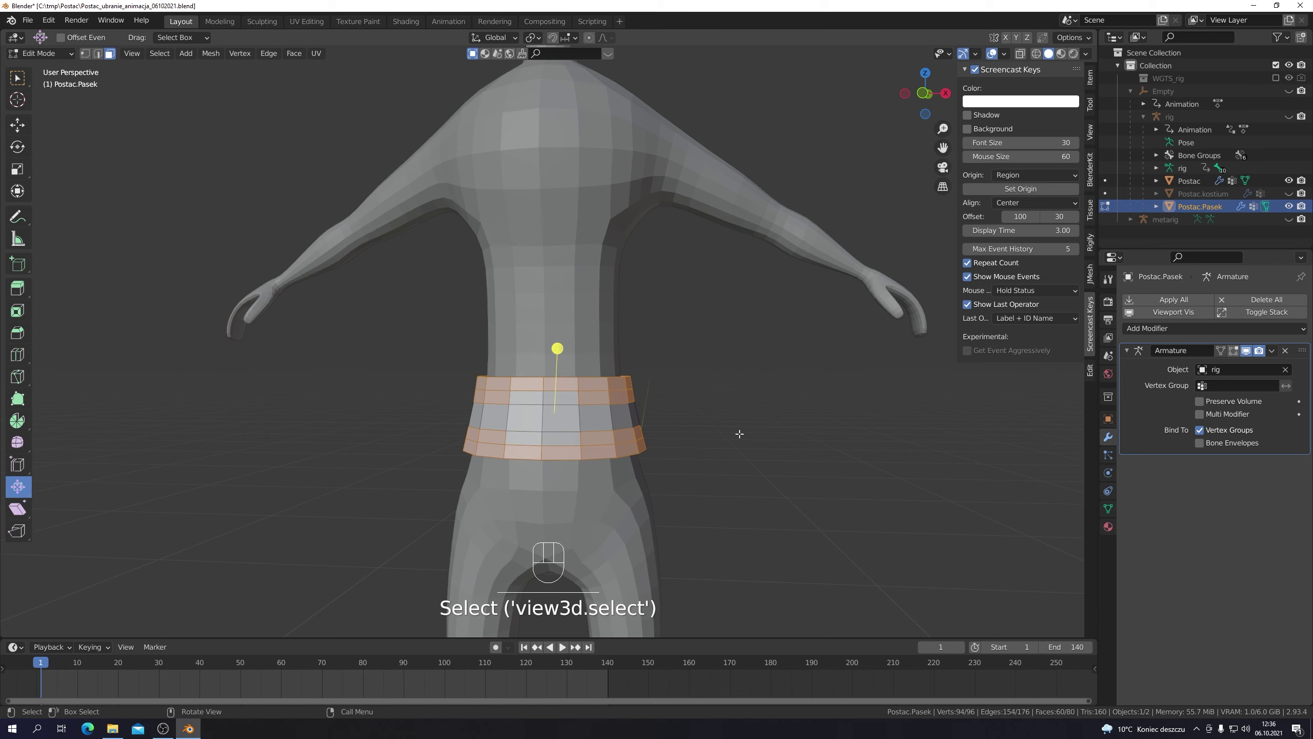
{"action": "key", "text": "x"}
{"action": "left_click", "coordinate": [724, 460]}
{"action": "middle_click_drag", "start_coordinate": [724, 460], "coordinate": [607, 328]}
{"action": "key", "text": "ctrl+z"}
{"action": "key", "text": "x"}
{"action": "left_click", "coordinate": [714, 439]}
Step: Extrude the six front buckle faces outwards by about 0.009 m and scale them
{"action": "key", "text": "KP_1"}
{"action": "left_click", "coordinate": [596, 397], "text": "shift"}
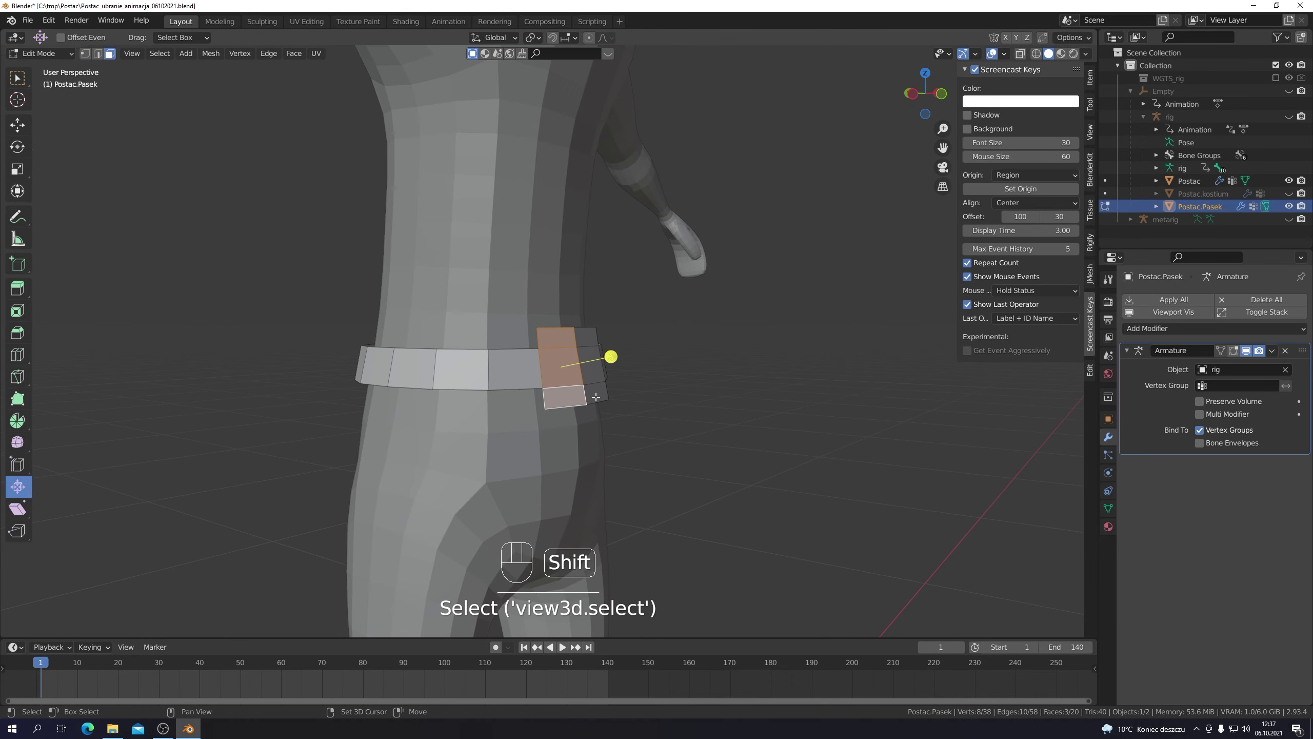
{"action": "left_click", "coordinate": [591, 357], "text": "shift"}
{"action": "key", "text": "e"}
{"action": "left_click", "coordinate": [695, 437]}
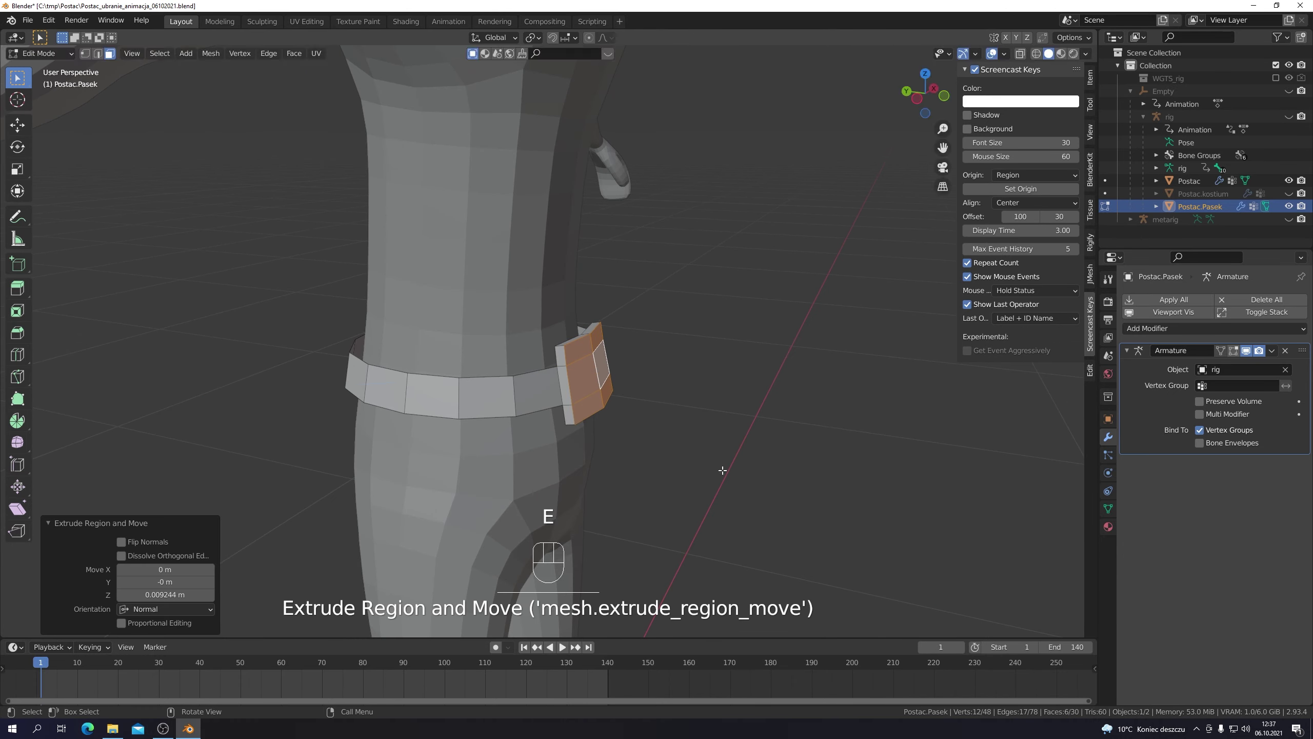
{"action": "key", "text": "s"}
{"action": "left_click", "coordinate": [716, 478]}
Step: Inset the buckle's front faces by about 0.006 m and move them inwards about 0.003 m along Y
{"action": "middle_click_drag", "start_coordinate": [715, 478], "coordinate": [757, 498]}
{"action": "key", "text": "i"}
{"action": "left_click", "coordinate": [801, 520]}
{"action": "middle_click_drag", "start_coordinate": [341, 450], "coordinate": [418, 472]}
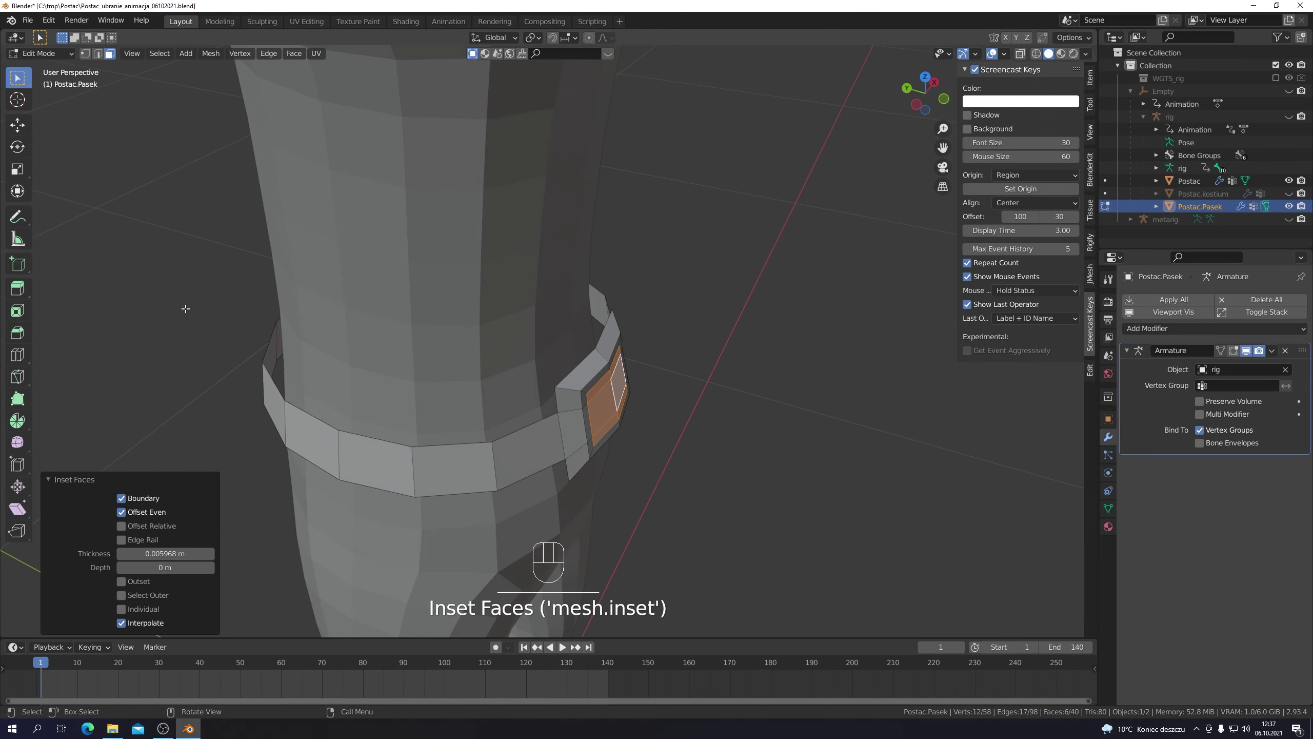
{"action": "left_click_drag", "start_coordinate": [546, 374], "coordinate": [534, 371]}
{"action": "scroll", "coordinate": [879, 440], "scroll_direction": "down", "scroll_amount": 2}
{"action": "middle_click_drag", "start_coordinate": [893, 448], "coordinate": [812, 419]}
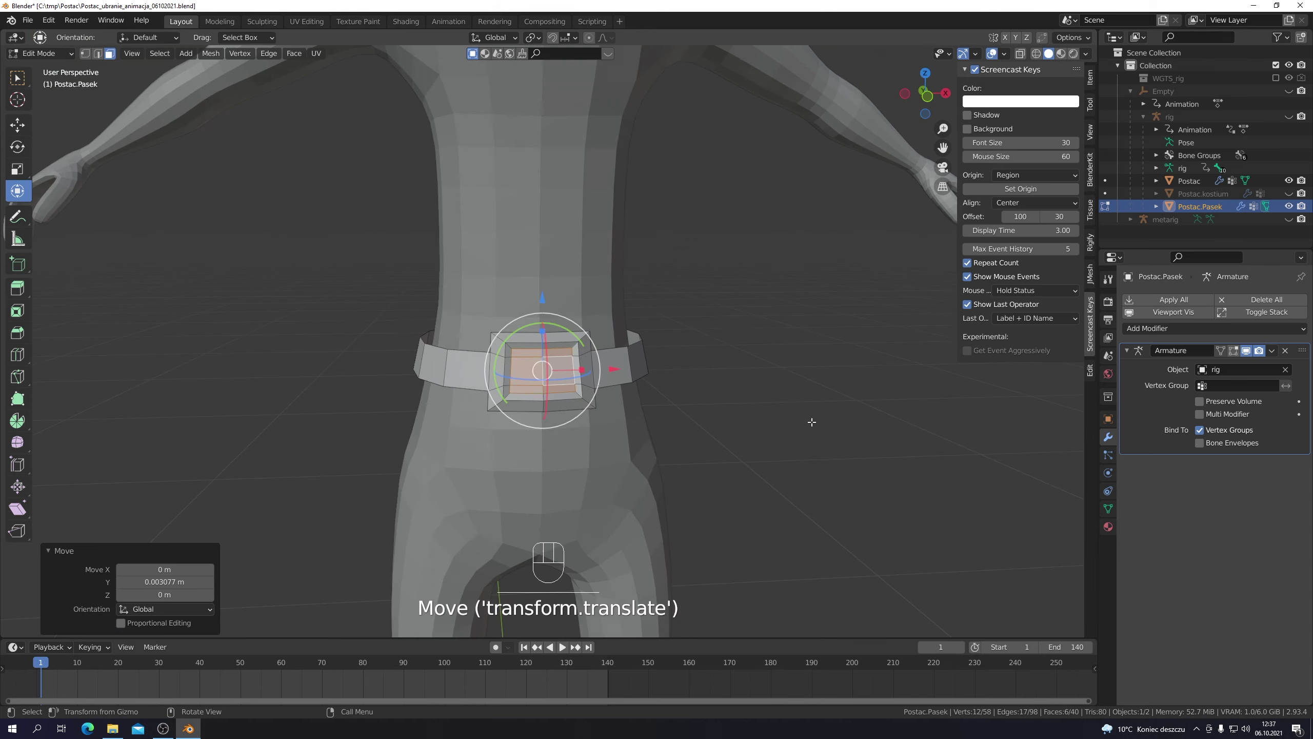
Step: Leave Edit Mode and make Postac.kostium visible again, with the belt as the selected object
{"action": "key", "text": "KP_1"}
{"action": "key", "text": "Tab"}
{"action": "scroll", "coordinate": [713, 305], "scroll_direction": "down", "scroll_amount": 2}
{"action": "mouse_move", "coordinate": [689, 296]}
{"action": "middle_mouse_down"}
{"action": "mouse_move", "coordinate": [740, 319]}
{"action": "mouse_move", "coordinate": [679, 313]}
{"action": "middle_mouse_up"}
{"action": "left_click", "coordinate": [1290, 194]}
{"action": "mouse_move", "coordinate": [696, 381]}
{"action": "middle_mouse_down"}
{"action": "mouse_move", "coordinate": [580, 374]}
{"action": "mouse_move", "coordinate": [699, 372]}
{"action": "middle_mouse_up"}
{"action": "left_click", "coordinate": [548, 370]}
{"action": "left_click", "coordinate": [548, 369]}
Step: Add a Solidify modifier to Postac.Pasek with 0.004 m thickness and Only Rim enabled
{"action": "left_click", "coordinate": [1179, 328]}
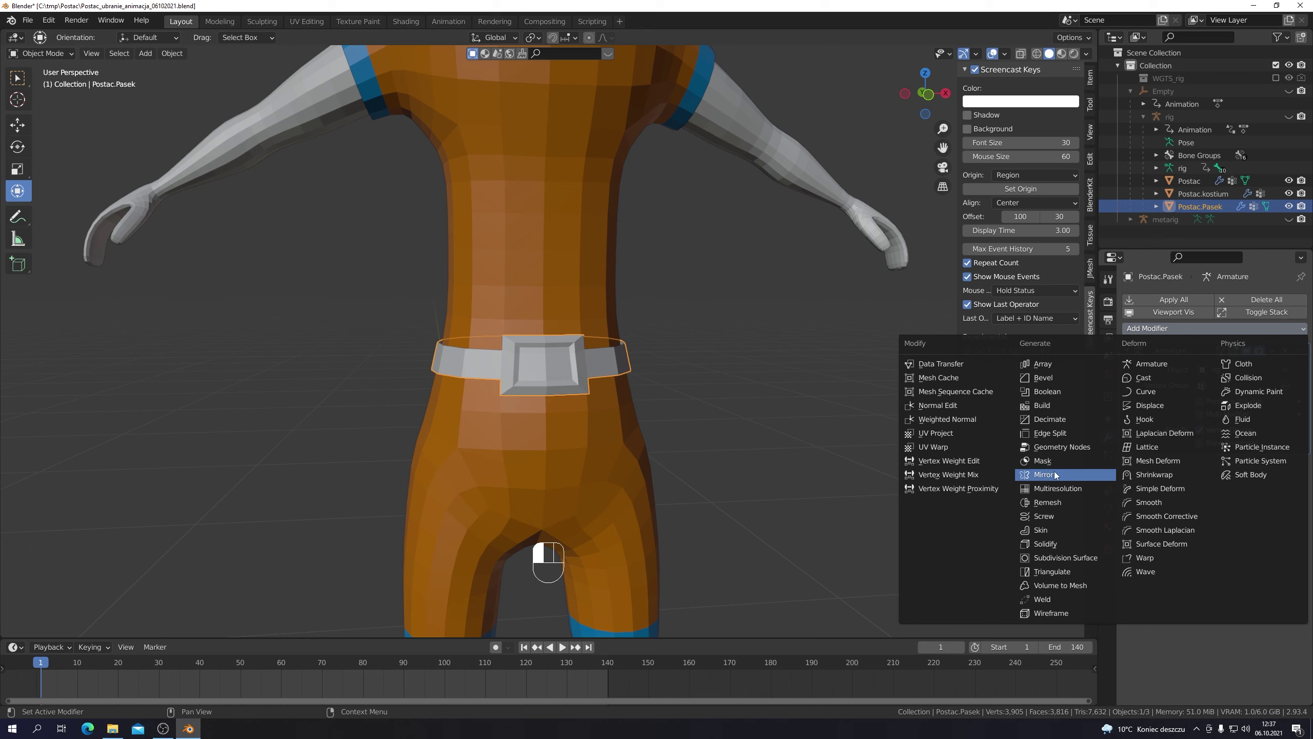
{"action": "left_click", "coordinate": [1050, 543]}
{"action": "middle_click_drag", "start_coordinate": [868, 492], "coordinate": [838, 538]}
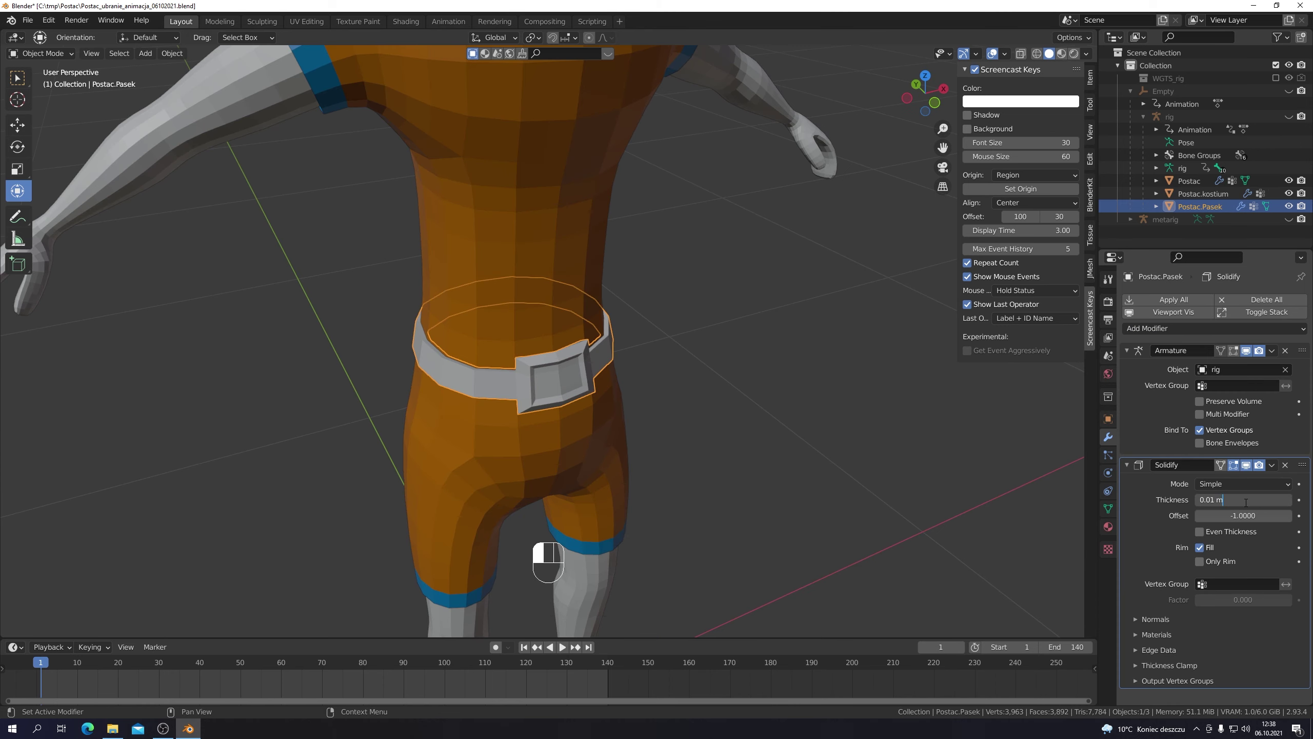
{"action": "left_click", "coordinate": [1199, 563]}
{"action": "middle_click_drag", "start_coordinate": [771, 501], "coordinate": [728, 466]}
Step: Assign Material.004 to the buckle's inset faces and Material.003 to the rest of the belt, and return to Object Mode
{"action": "key", "text": "Tab"}
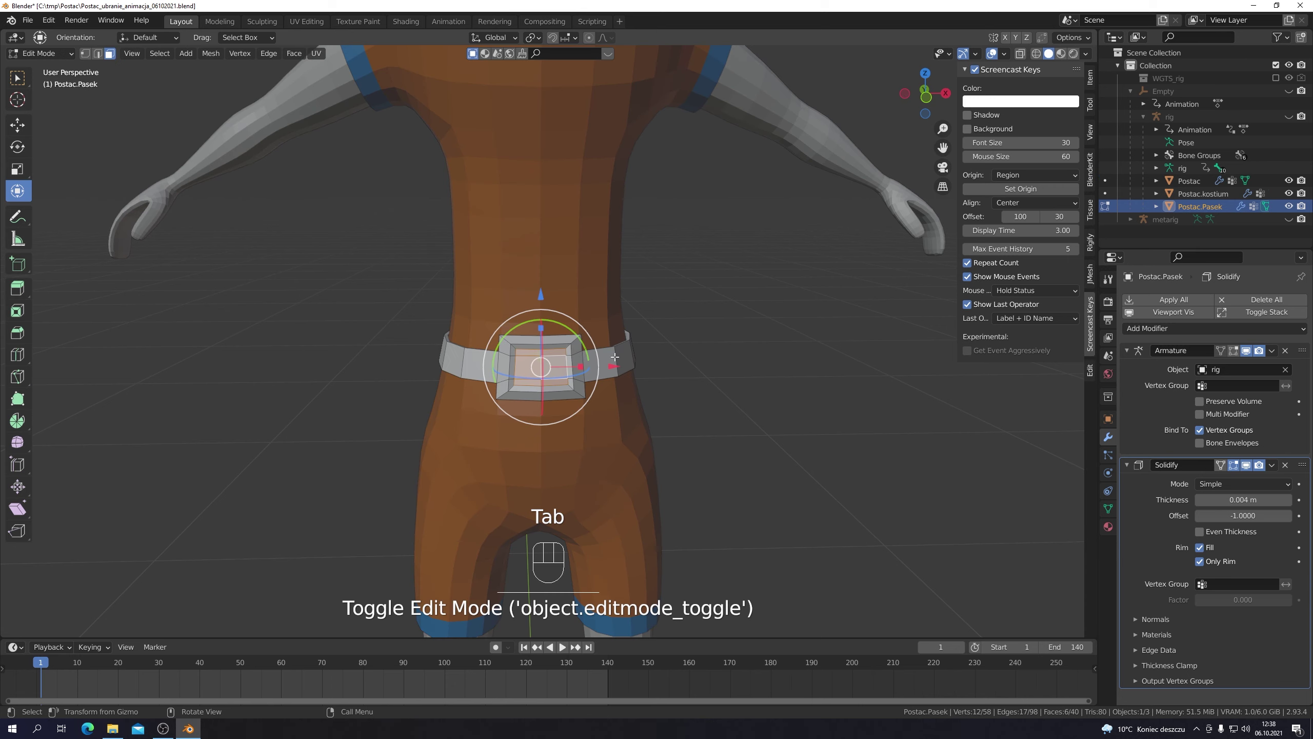
{"action": "left_click", "coordinate": [1108, 526]}
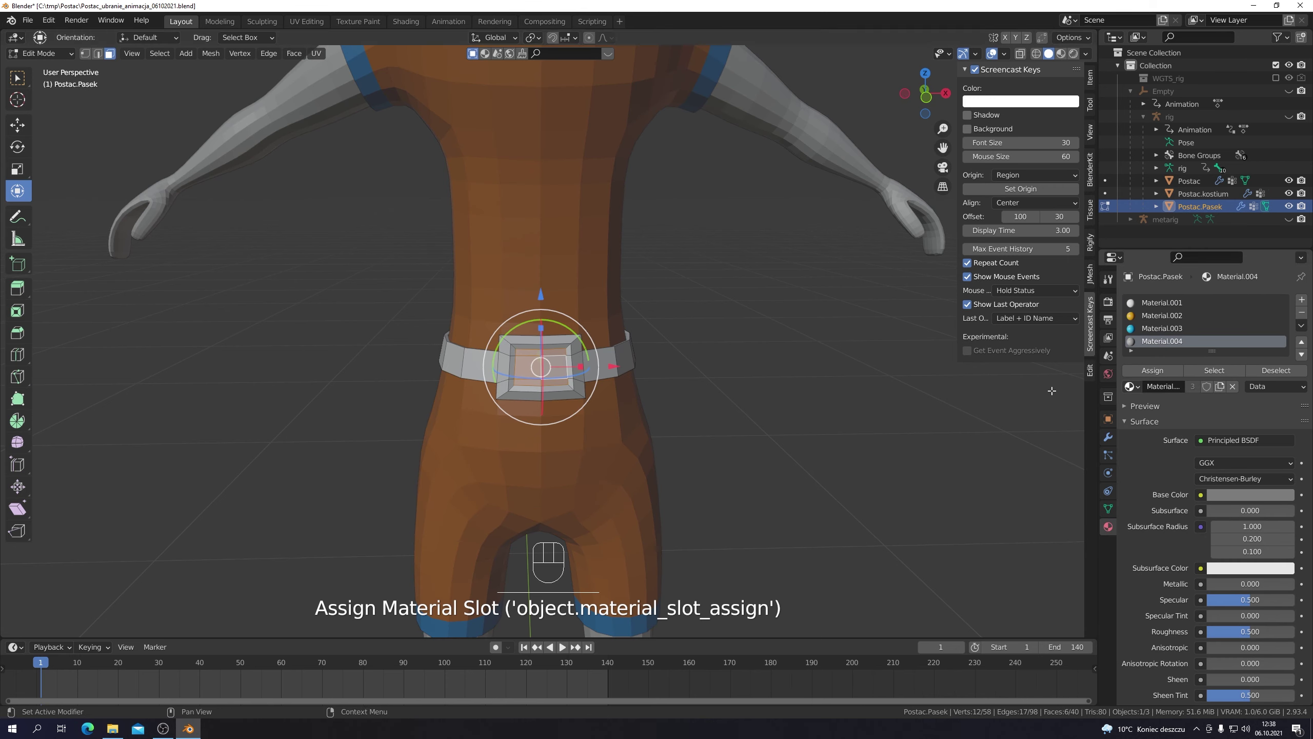
{"action": "key", "text": "ctrl+i"}
{"action": "left_click", "coordinate": [1152, 371]}
{"action": "left_click", "coordinate": [856, 445]}
{"action": "scroll", "coordinate": [857, 446], "scroll_direction": "down", "scroll_amount": 2}
{"action": "middle_click_drag", "start_coordinate": [856, 446], "coordinate": [855, 432]}
{"action": "left_click", "coordinate": [1021, 54]}
{"action": "scroll", "coordinate": [842, 439], "scroll_direction": "down", "scroll_amount": 2}
{"action": "key", "text": "Tab"}
{"action": "key", "text": "KP_1"}
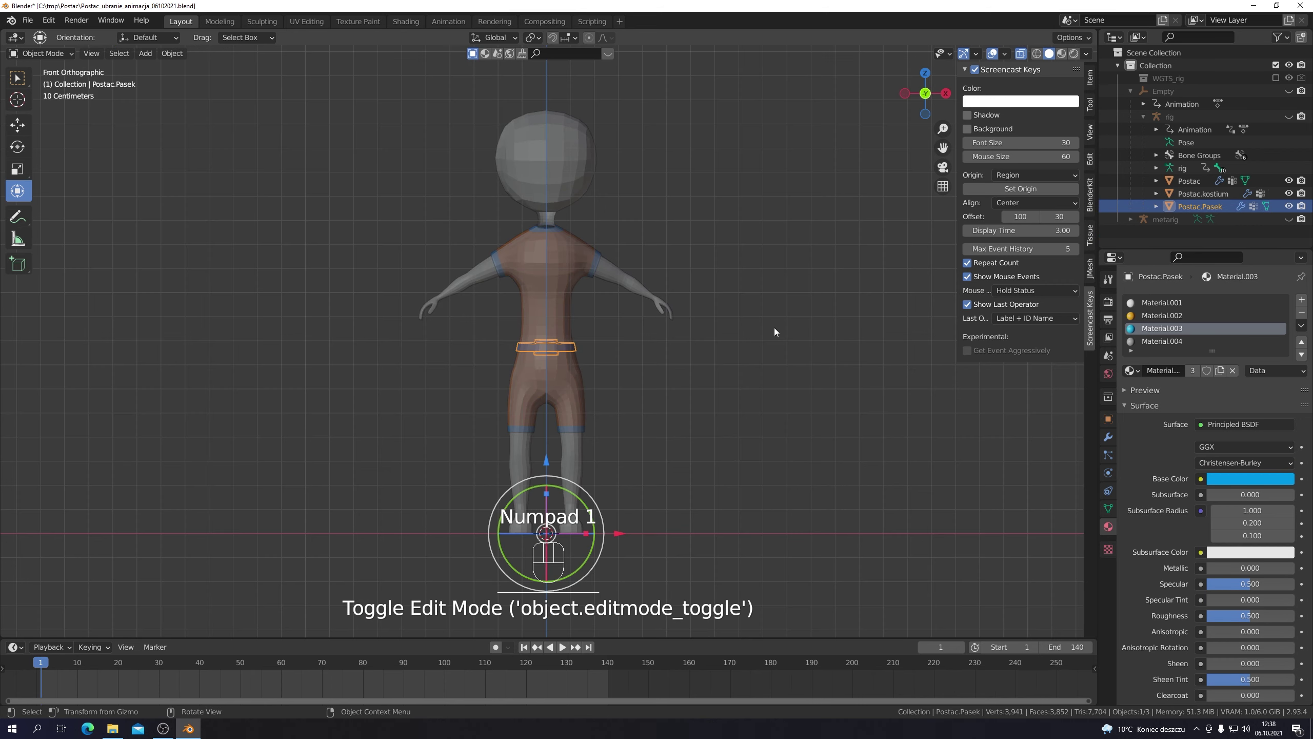
{"action": "key", "text": "alt+z"}
Step: Play the animation to check how the belt follows the body, and stop it
{"action": "left_click", "coordinate": [560, 647]}
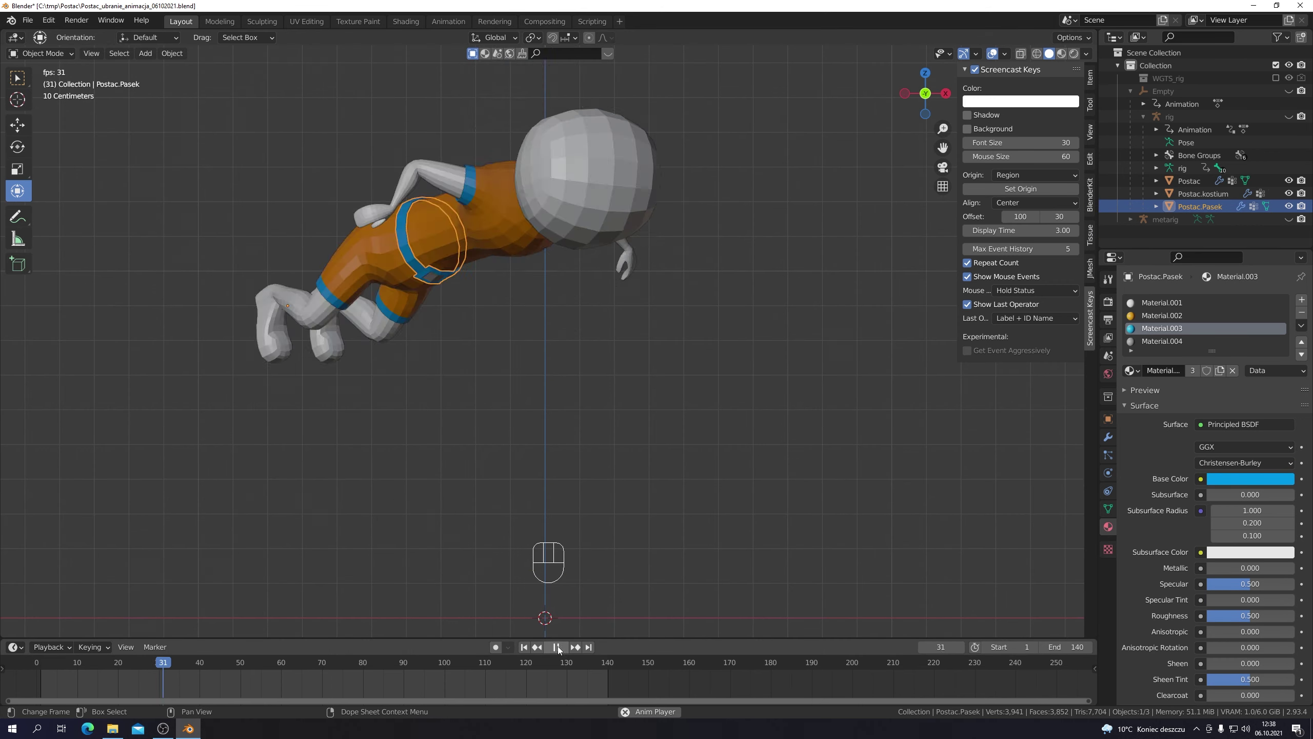
{"action": "scroll", "coordinate": [687, 449], "scroll_direction": "down", "scroll_amount": 2}
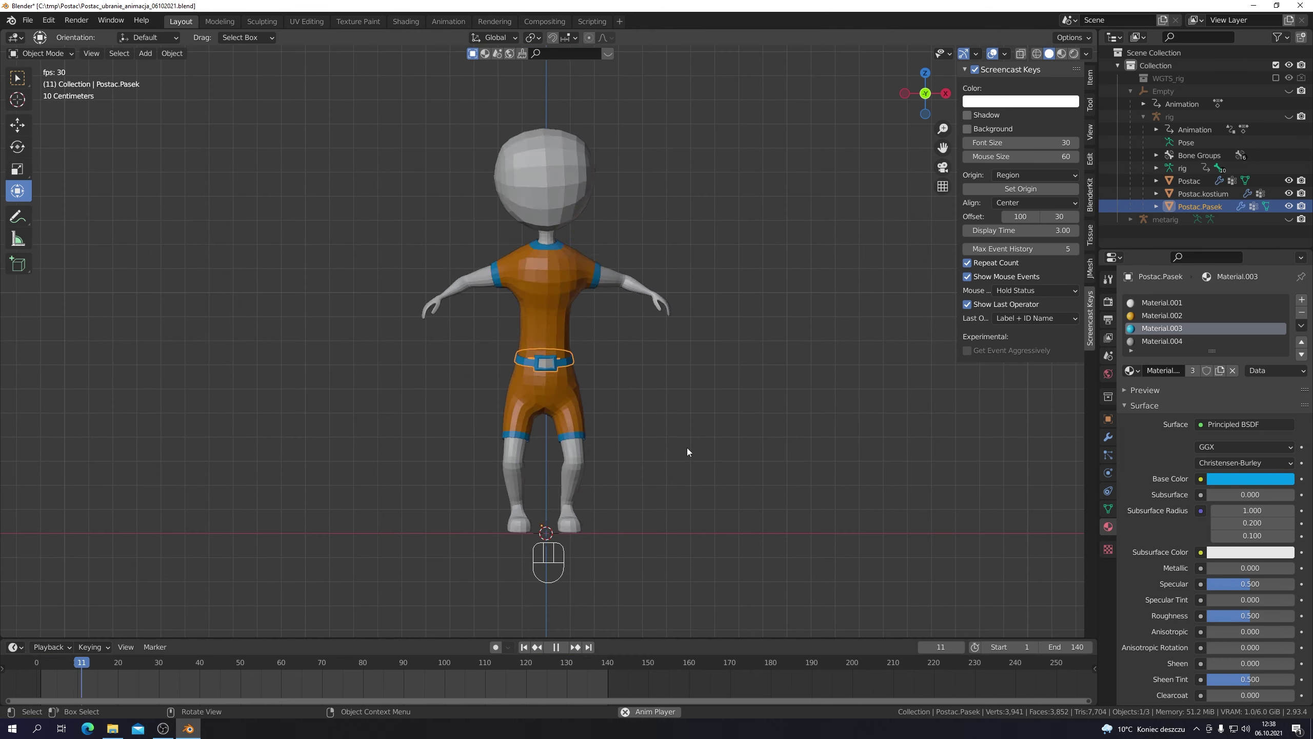
{"action": "left_click", "coordinate": [556, 648]}
Step: Select the Postac body and hide all the other objects
{"action": "scroll", "coordinate": [695, 471], "scroll_direction": "up", "scroll_amount": 3}
{"action": "scroll", "coordinate": [695, 471], "scroll_direction": "down", "scroll_amount": 2}
{"action": "left_click", "coordinate": [586, 484]}
{"action": "key", "text": "shift+h"}
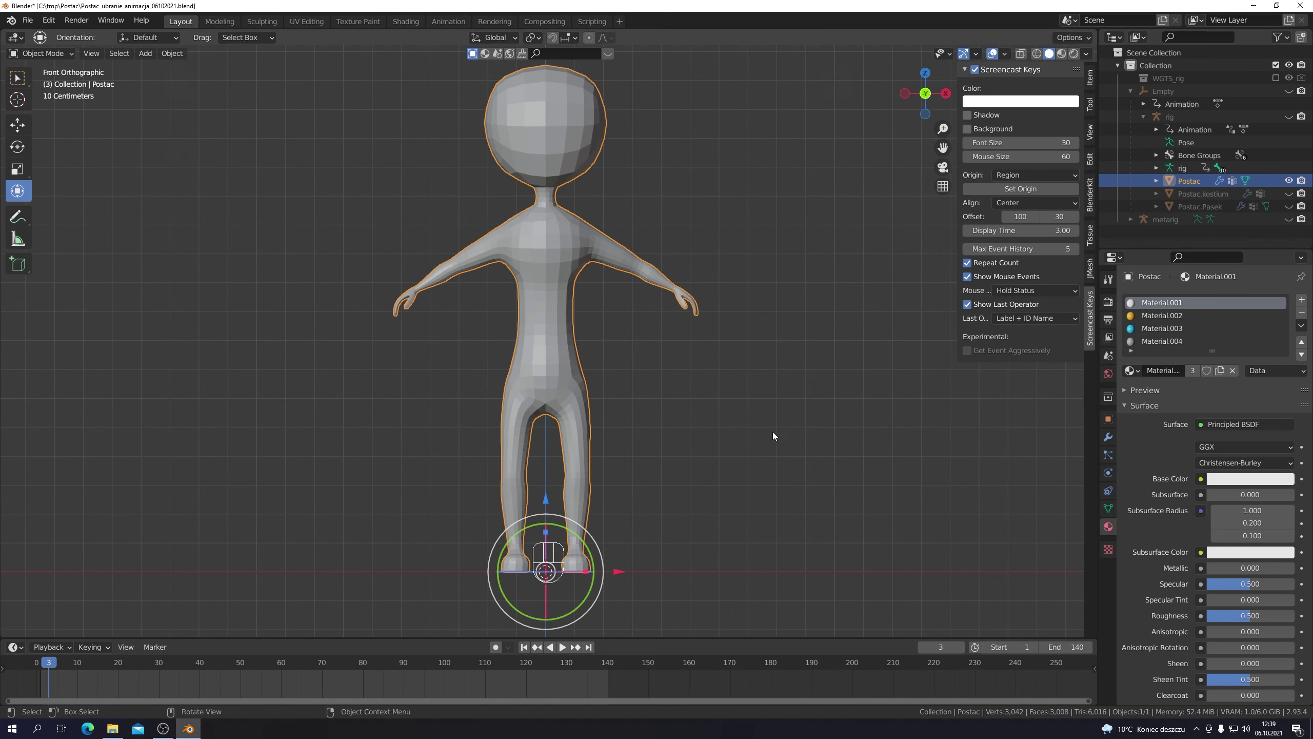
Step: In Edit Mode on Postac, select all the faces of both feet and ankles through the mesh with X-ray enabled
{"action": "scroll", "coordinate": [772, 431], "scroll_direction": "up", "scroll_amount": 2}
{"action": "key", "text": "Tab"}
{"action": "left_click", "coordinate": [572, 318]}
{"action": "middle_click_drag", "start_coordinate": [572, 318], "coordinate": [667, 416]}
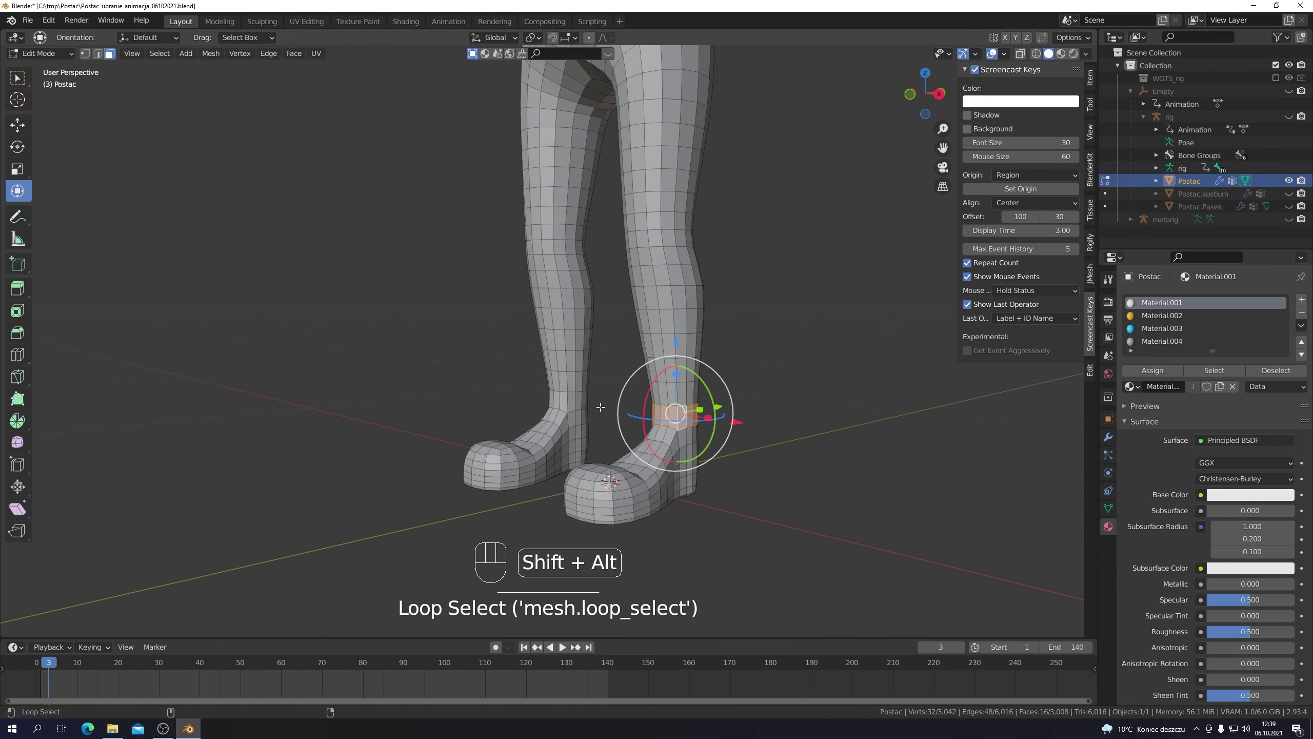
{"action": "key", "text": "KP_3"}
{"action": "left_click", "coordinate": [1021, 54]}
{"action": "key", "text": "c"}
{"action": "scroll", "coordinate": [495, 508], "scroll_direction": "down", "scroll_amount": 15}
{"action": "left_click_drag", "start_coordinate": [495, 508], "coordinate": [595, 490]}
{"action": "right_click", "coordinate": [805, 441]}
Step: Duplicate the selected foot faces in place and push the copy outward from the body with Shrink/Fatten
{"action": "middle_click_drag", "start_coordinate": [737, 360], "coordinate": [866, 371]}
{"action": "key", "text": "KP_1"}
{"action": "key", "text": "shift+d"}
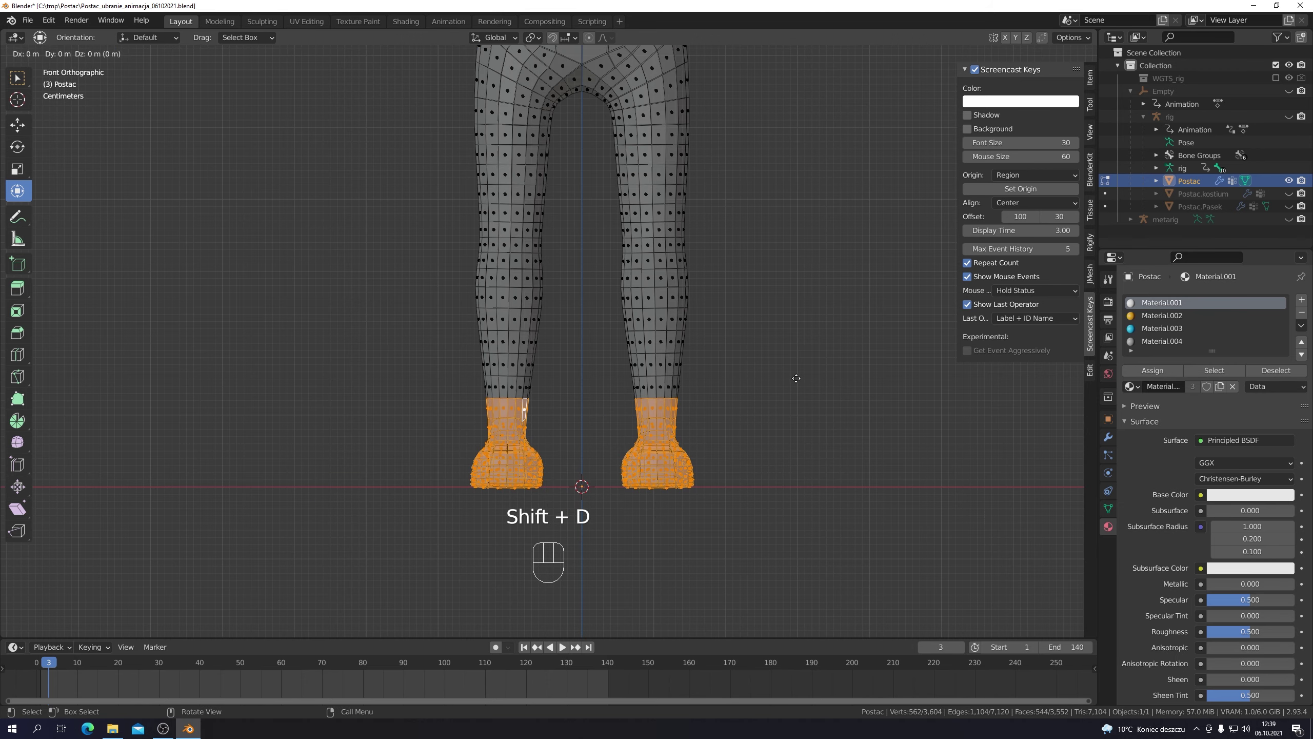
{"action": "left_click", "coordinate": [844, 470]}
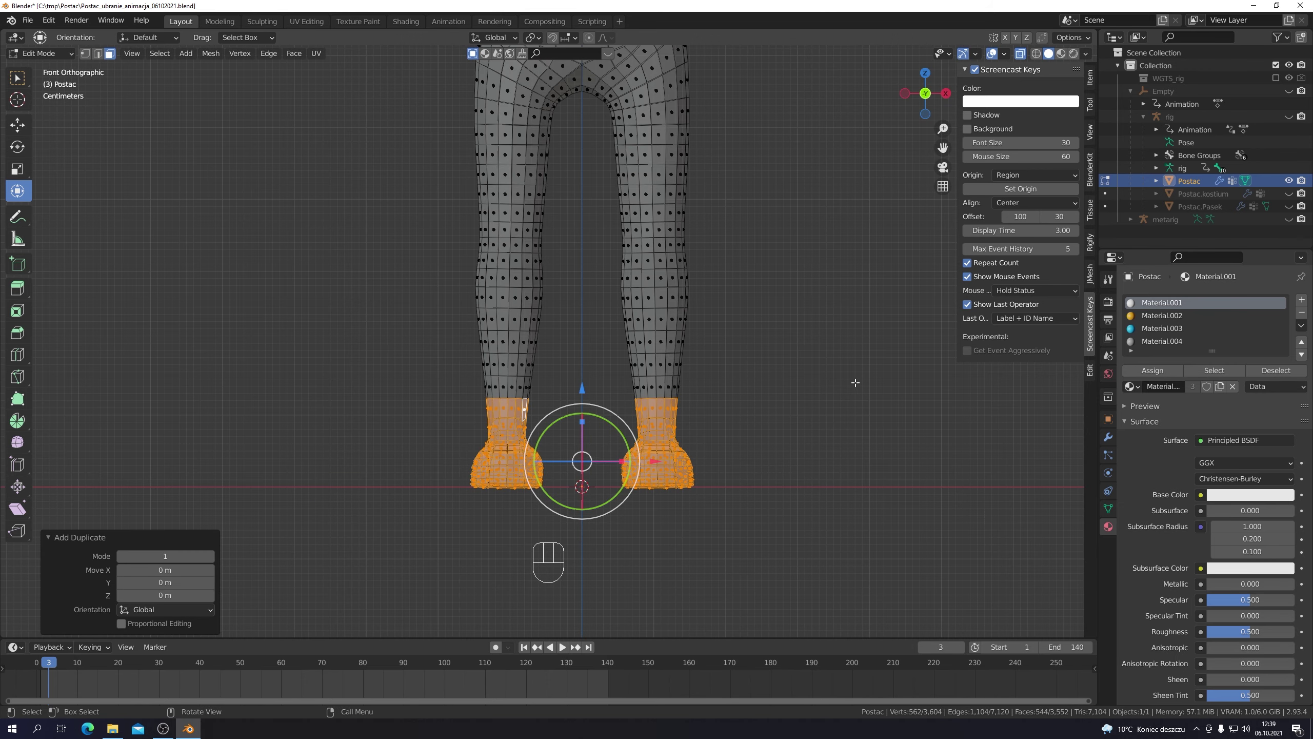
{"action": "key", "text": "alt+s"}
{"action": "left_click", "coordinate": [225, 595]}
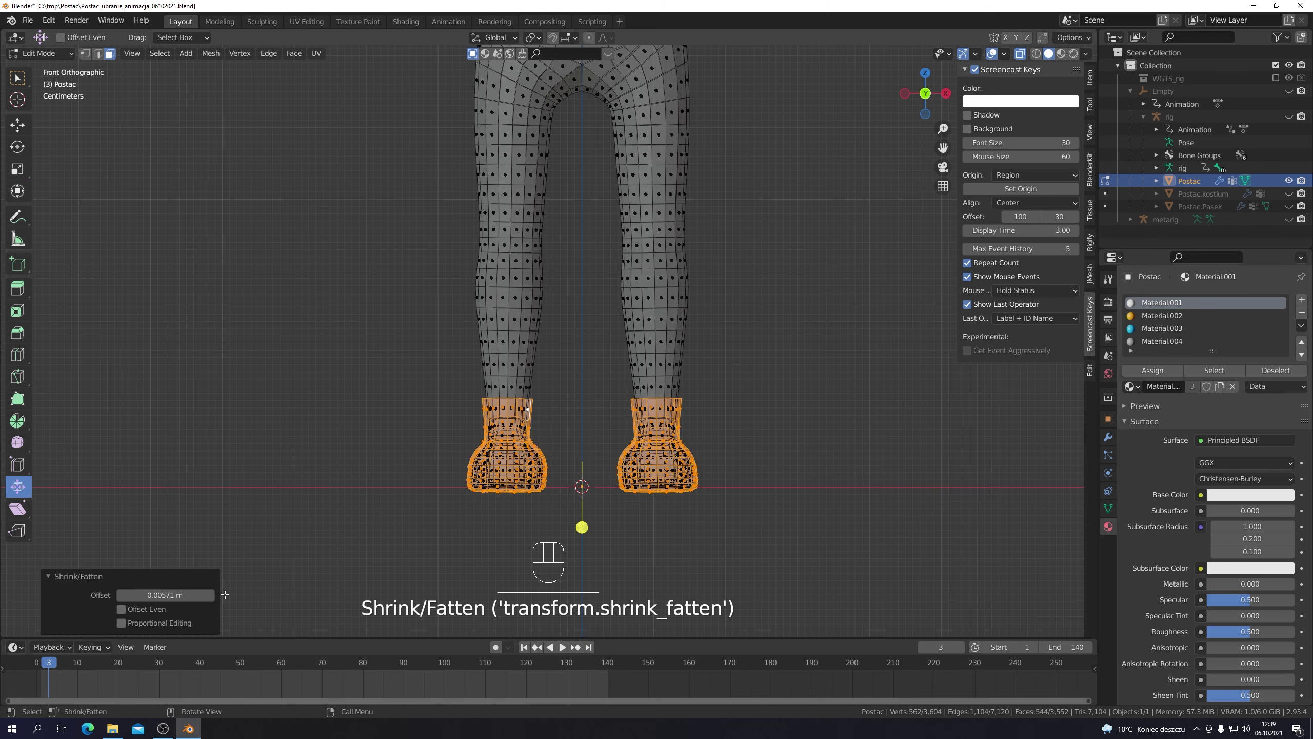
Step: Separate the duplicated foot faces into their own object, return to Object Mode and name the object Postac.buty
{"action": "key", "text": "p"}
{"action": "left_click", "coordinate": [792, 369]}
{"action": "left_click", "coordinate": [1194, 193]}
{"action": "key", "text": "Tab"}
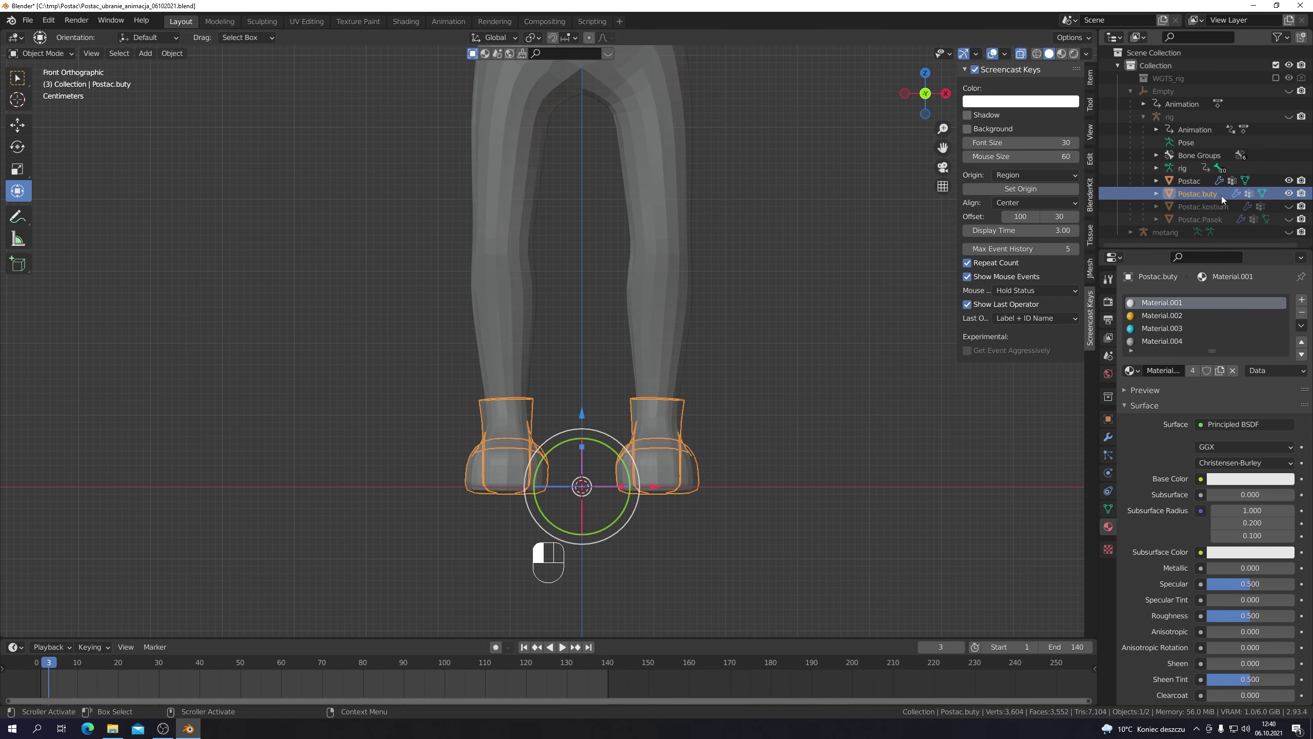
Step: Assign Material.003 to all the faces of Postac.buty in Edit Mode, and replace it with Material.002
{"action": "key", "text": "Tab"}
{"action": "middle_click_drag", "start_coordinate": [796, 394], "coordinate": [762, 456]}
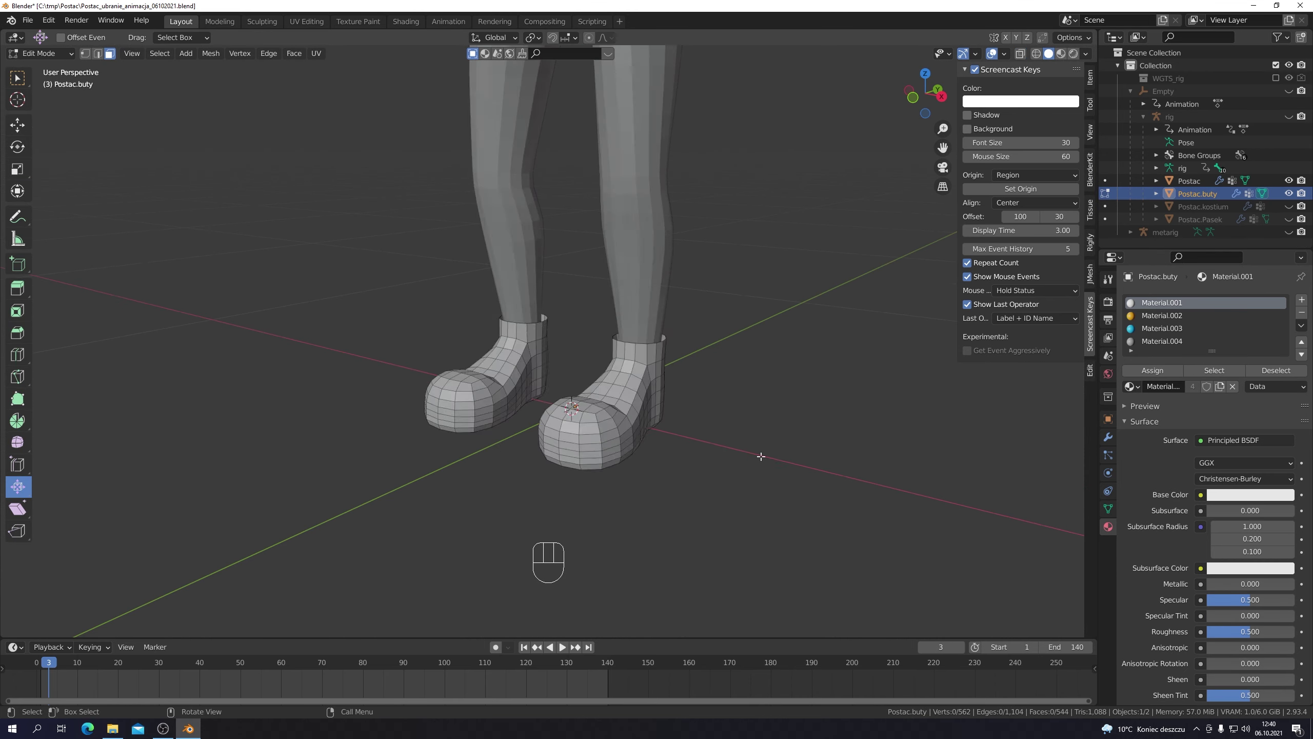
{"action": "scroll", "coordinate": [761, 456], "scroll_direction": "down", "scroll_amount": 3}
{"action": "key", "text": "a"}
{"action": "scroll", "coordinate": [575, 440], "scroll_direction": "down", "scroll_amount": 2}
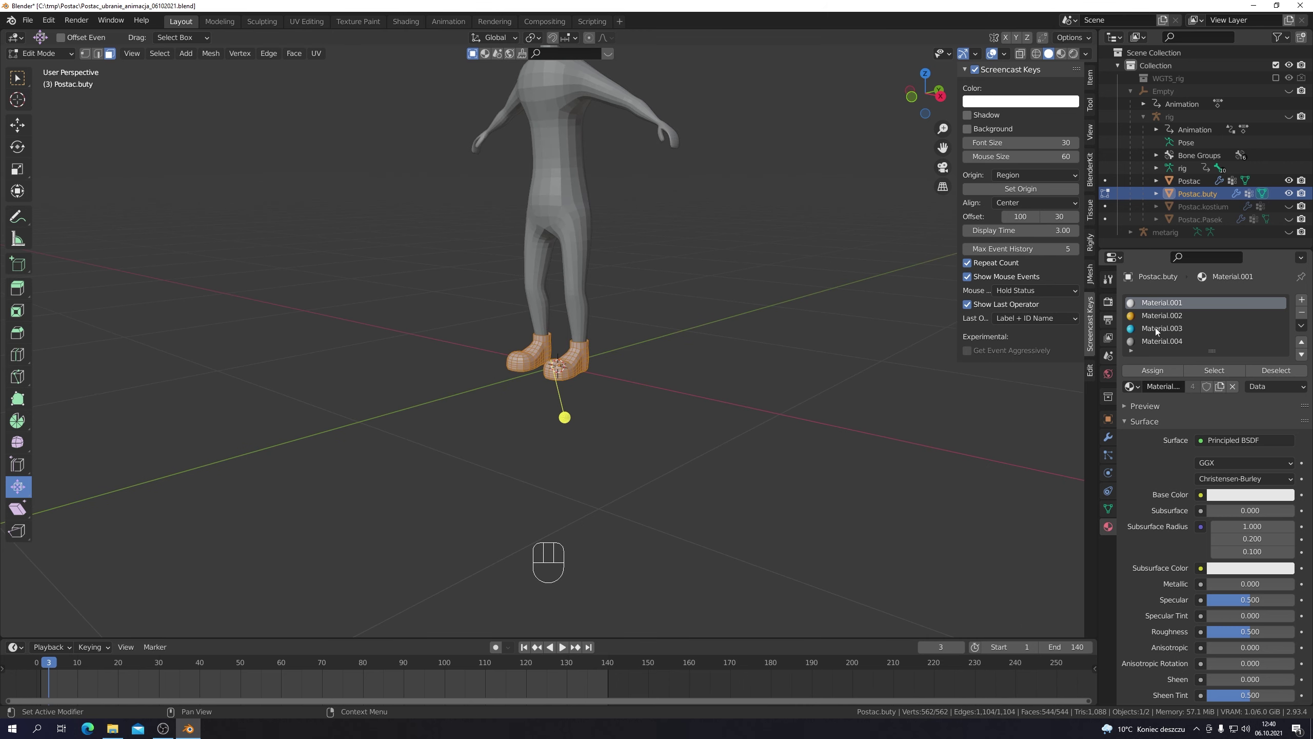
{"action": "left_click", "coordinate": [1155, 328]}
{"action": "left_click", "coordinate": [1162, 369]}
{"action": "scroll", "coordinate": [662, 366], "scroll_direction": "up", "scroll_amount": 4}
{"action": "left_click", "coordinate": [724, 310]}
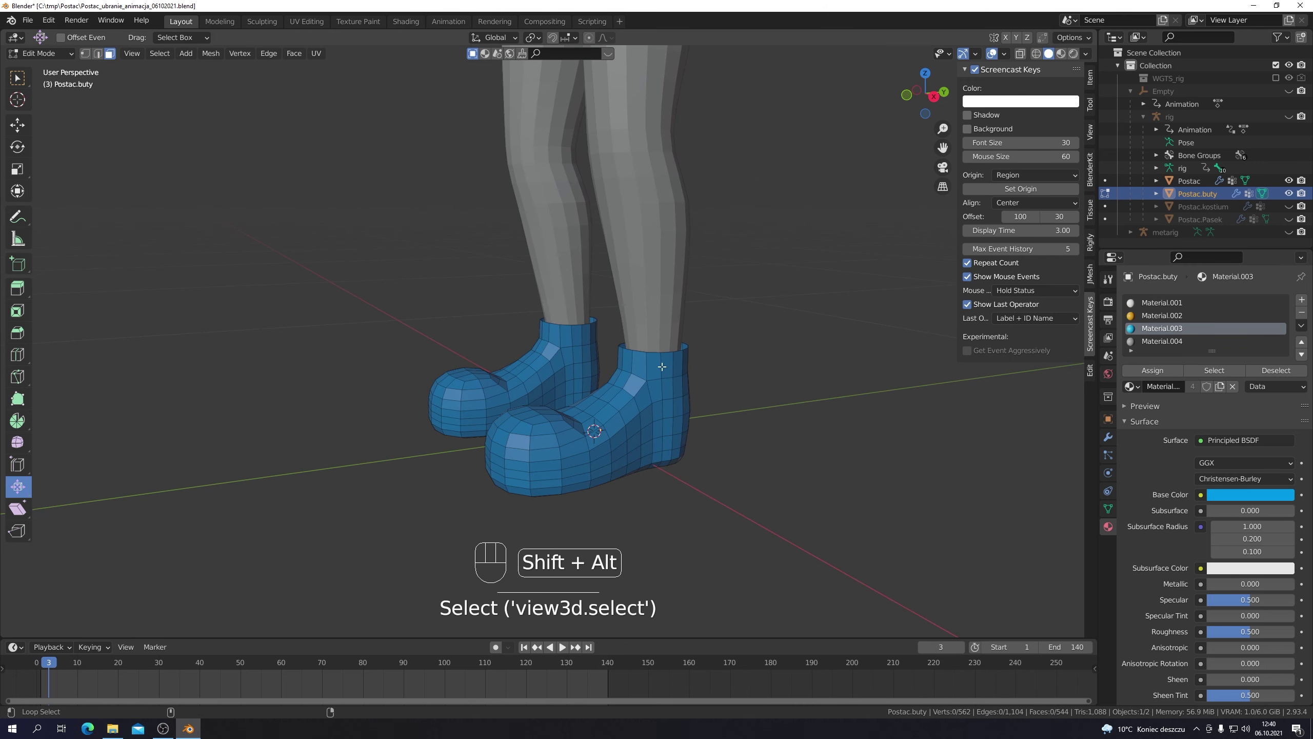
{"action": "key", "text": "a"}
{"action": "left_click", "coordinate": [1147, 313]}
{"action": "left_click", "coordinate": [1154, 370]}
Step: Assign Material.003 to the upper face loops around the ankle openings of both shoes
{"action": "left_click", "coordinate": [755, 385]}
{"action": "left_click", "coordinate": [658, 366], "text": "alt+shift"}
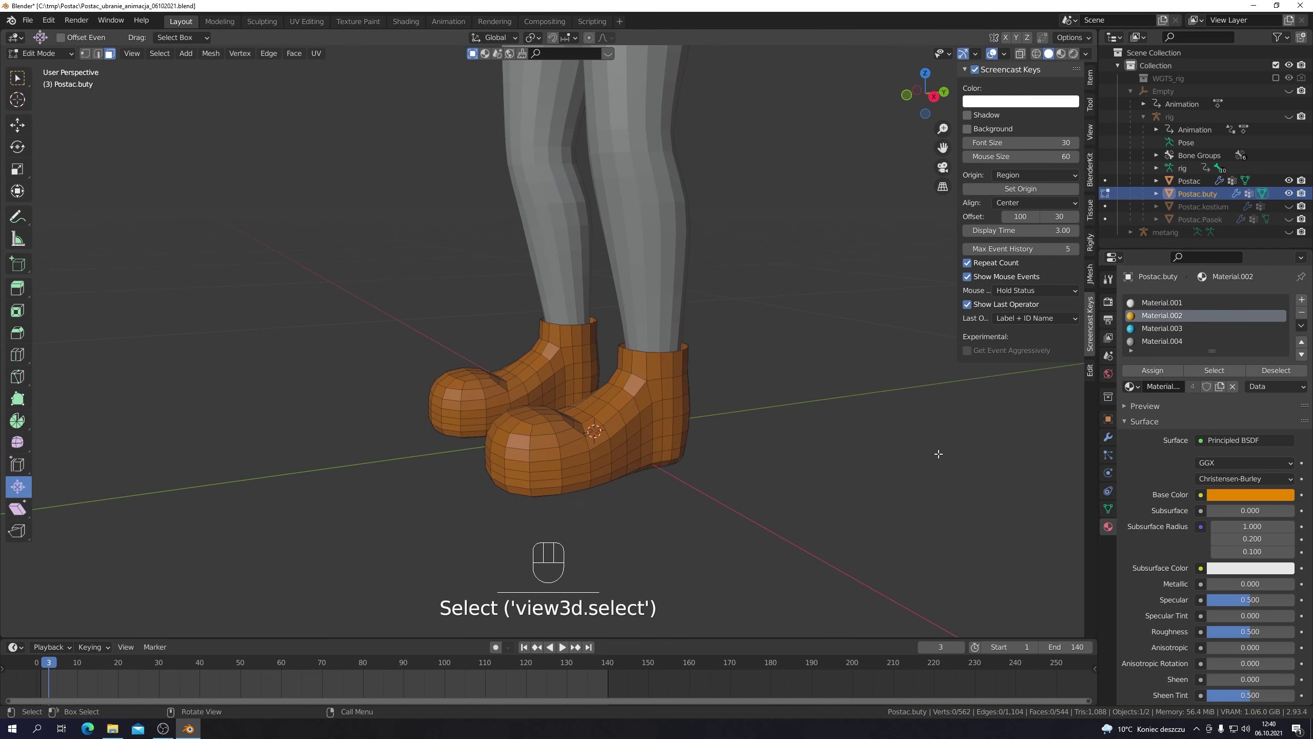
{"action": "left_click", "coordinate": [580, 338], "text": "alt+shift"}
{"action": "left_click", "coordinate": [1162, 328]}
{"action": "left_click", "coordinate": [1152, 371]}
{"action": "middle_click_drag", "start_coordinate": [935, 431], "coordinate": [931, 375]}
{"action": "left_click", "coordinate": [879, 378]}
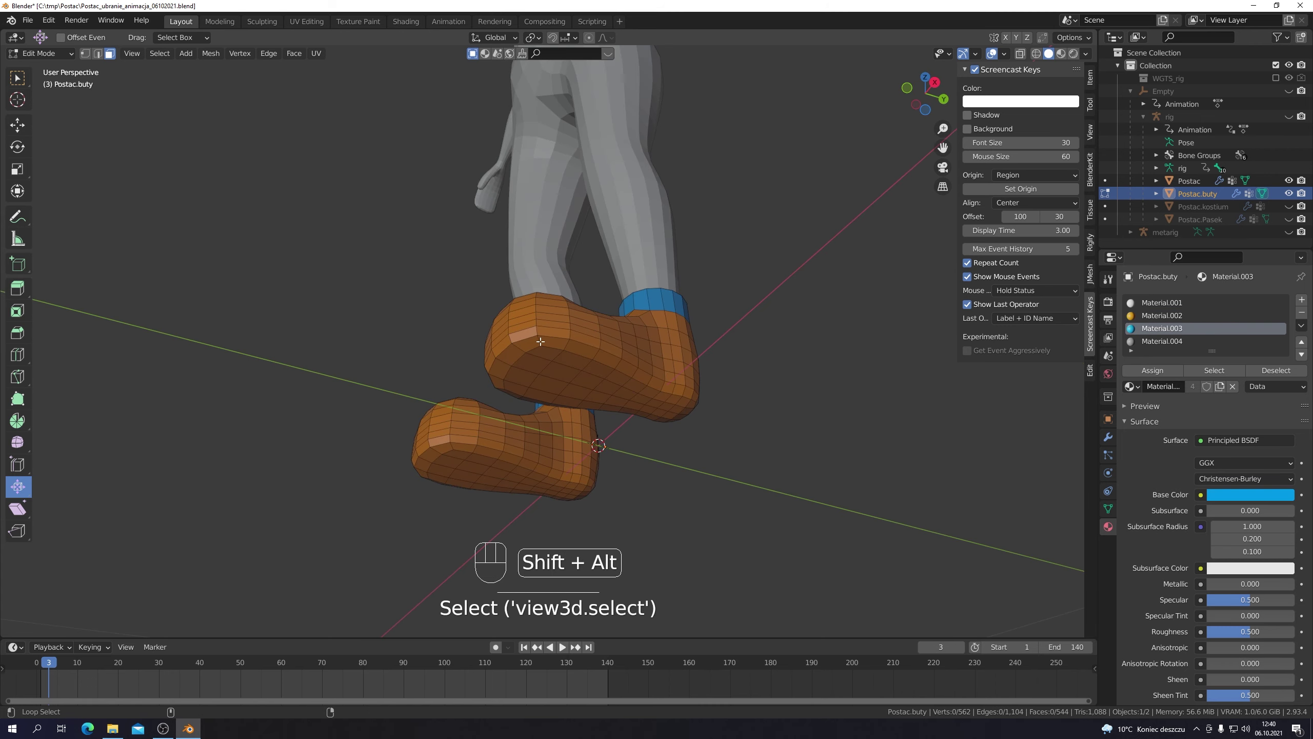
Step: Select the sole faces of both shoes including their lower edge, and assign Material.004 to them
{"action": "left_click", "coordinate": [559, 385], "text": "alt+shift"}
{"action": "middle_click_drag", "start_coordinate": [563, 388], "coordinate": [652, 370]}
{"action": "middle_click_drag", "start_coordinate": [476, 371], "coordinate": [621, 453]}
{"action": "key", "text": "ctrl+KP_Add"}
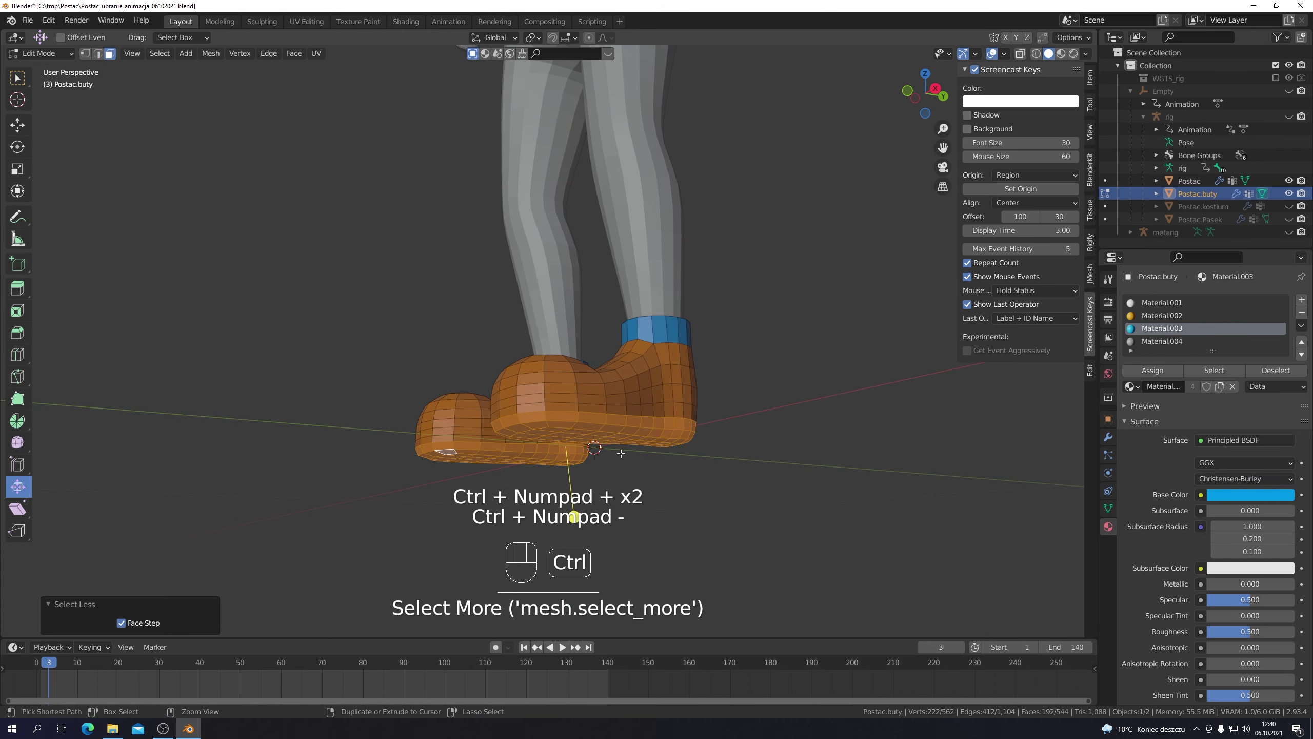
{"action": "left_click", "coordinate": [1170, 342]}
{"action": "left_click", "coordinate": [1154, 371]}
{"action": "left_click", "coordinate": [874, 445]}
Step: Assign Material.003 to the face loops just above the soles of both shoes, and return to Object Mode
{"action": "scroll", "coordinate": [864, 454], "scroll_direction": "down", "scroll_amount": 3}
{"action": "middle_click_drag", "start_coordinate": [865, 454], "coordinate": [742, 541]}
{"action": "scroll", "coordinate": [724, 512], "scroll_direction": "up", "scroll_amount": 3}
{"action": "left_click", "coordinate": [673, 460], "text": "alt+shift"}
{"action": "middle_click_drag", "start_coordinate": [673, 460], "coordinate": [671, 454]}
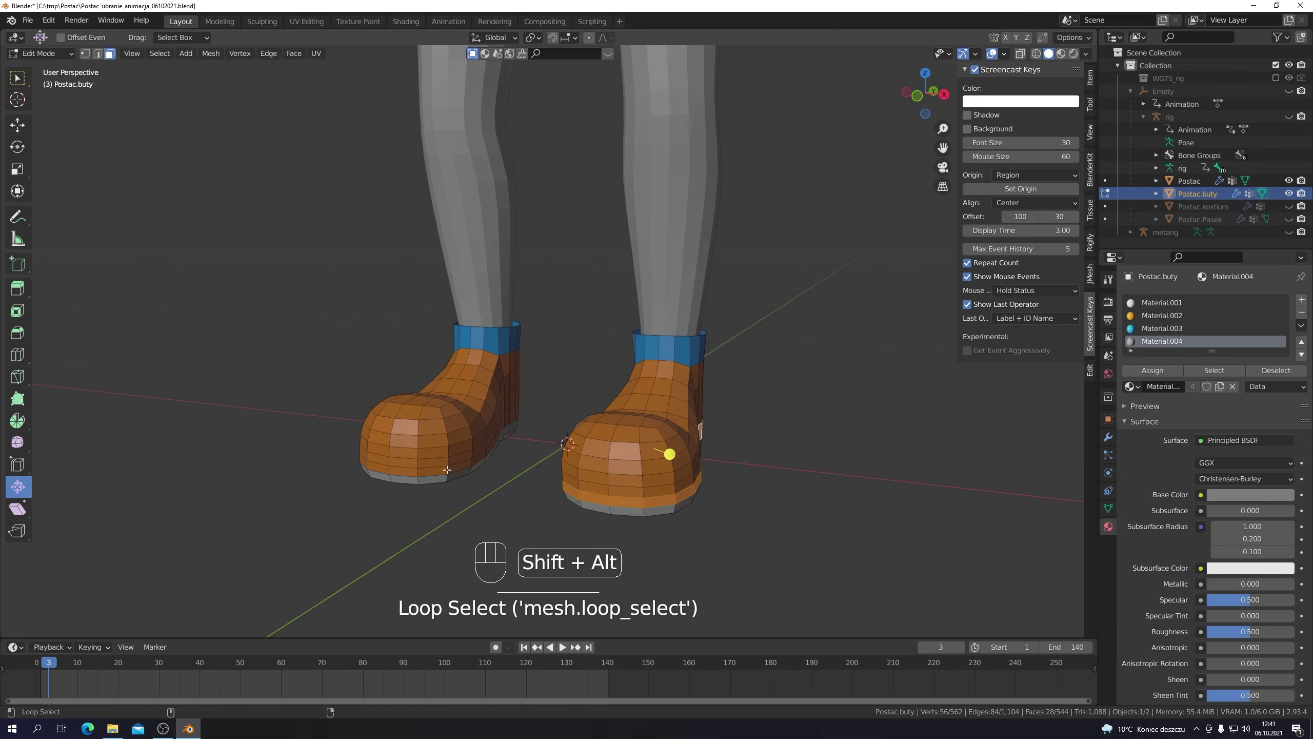
{"action": "left_click", "coordinate": [1151, 374]}
{"action": "left_click", "coordinate": [997, 446]}
{"action": "scroll", "coordinate": [997, 445], "scroll_direction": "down", "scroll_amount": 3}
{"action": "key", "text": "KP_3"}
{"action": "scroll", "coordinate": [876, 423], "scroll_direction": "down", "scroll_amount": 4}
{"action": "middle_click_drag", "start_coordinate": [786, 264], "coordinate": [874, 294]}
{"action": "key", "text": "KP_1"}
{"action": "key", "text": "Tab"}
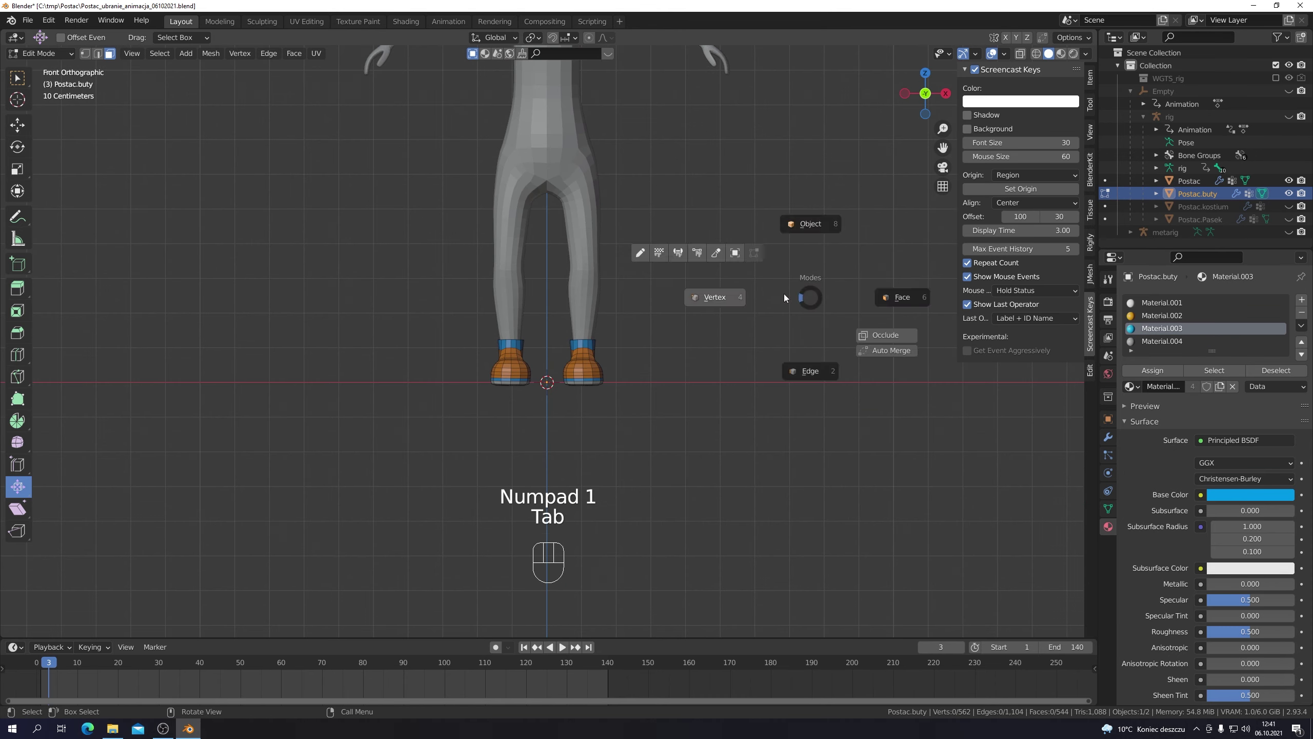
Step: Add a Solidify modifier to Postac.buty with 0.004 m thickness and Only Rim enabled
{"action": "left_click", "coordinate": [1108, 437]}
{"action": "left_click", "coordinate": [1190, 327]}
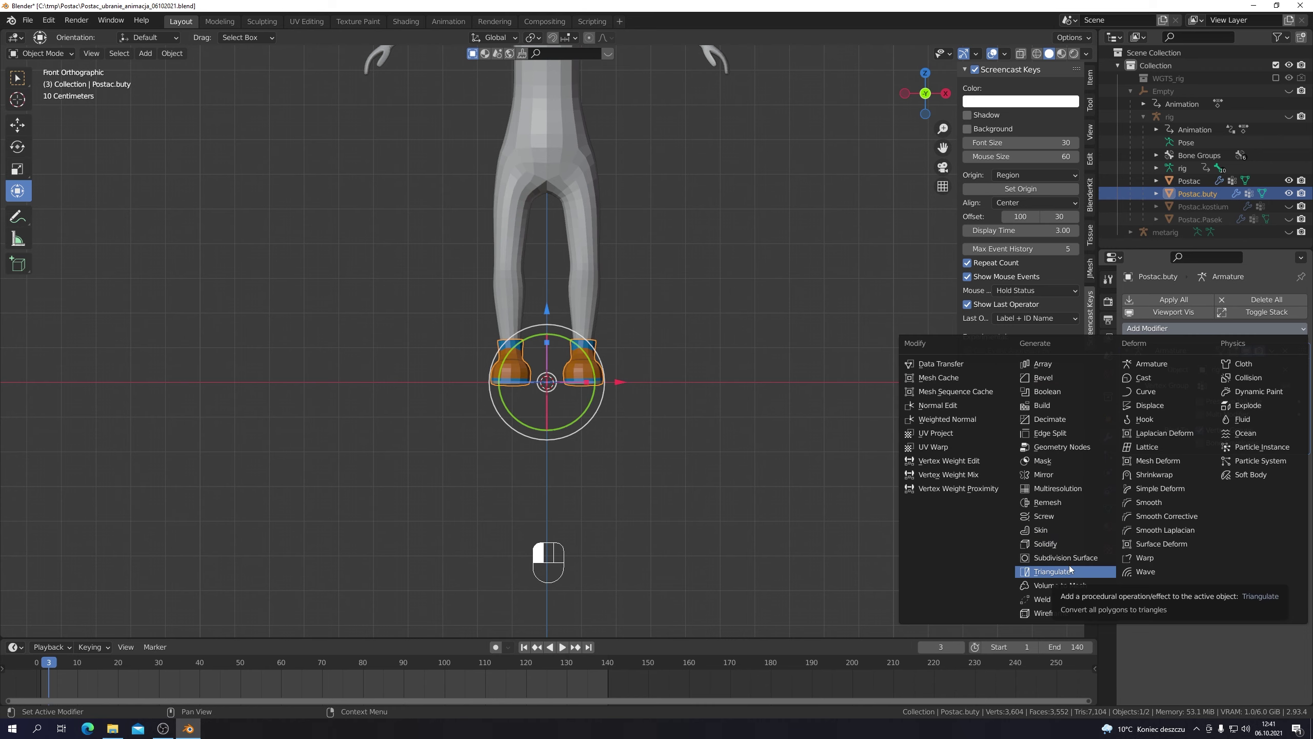
{"action": "left_click", "coordinate": [1057, 544]}
{"action": "left_click", "coordinate": [1248, 500]}
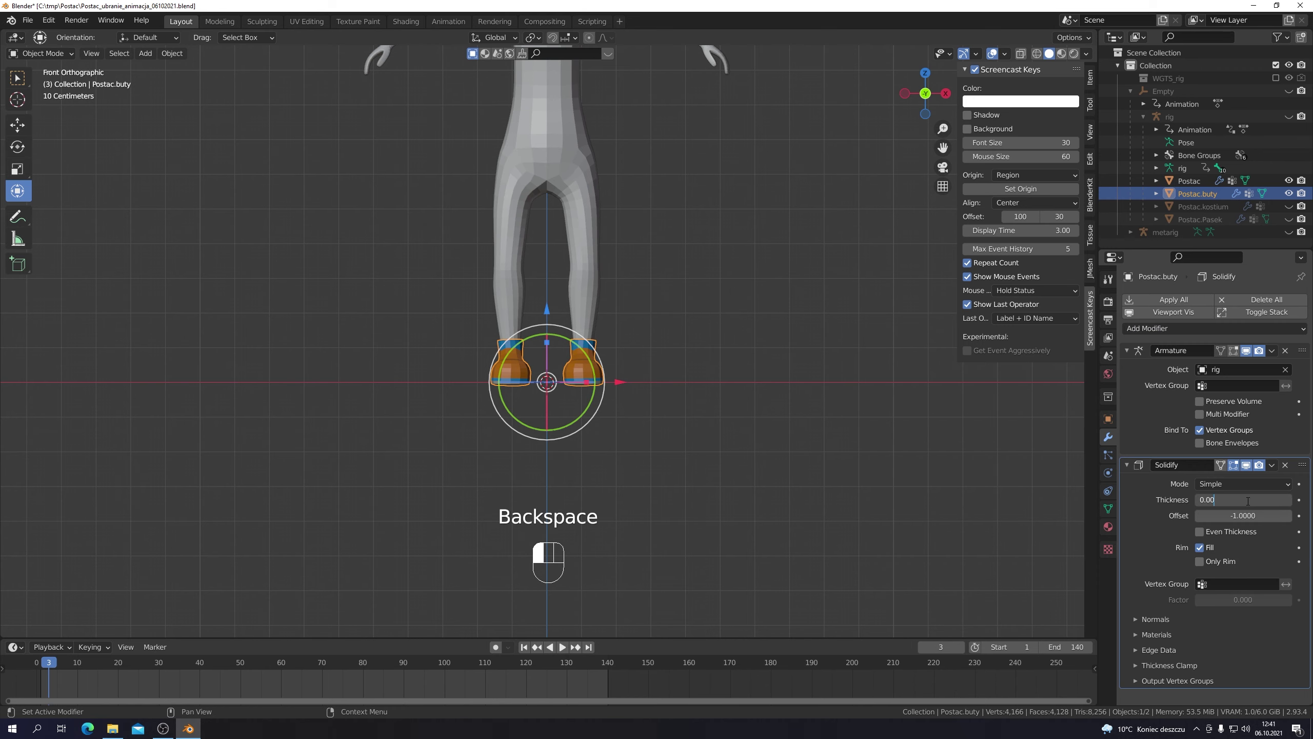
{"action": "left_click", "coordinate": [839, 319]}
{"action": "scroll", "coordinate": [839, 319], "scroll_direction": "down", "scroll_amount": 3}
{"action": "middle_click_drag", "start_coordinate": [839, 319], "coordinate": [897, 361]}
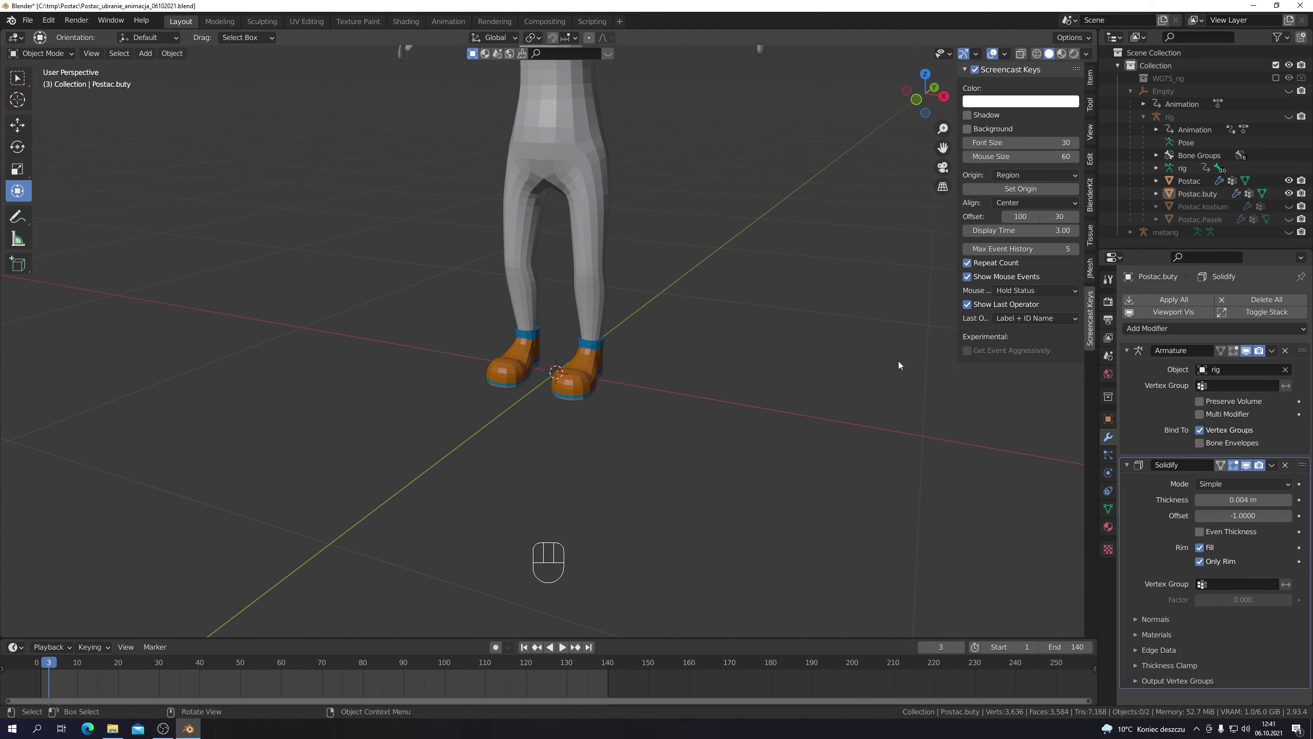
Step: Show the costume and belt again, and play the animation to check the whole outfit, ending at the first frame
{"action": "key", "text": "KP_1"}
{"action": "key", "text": "shift+c"}
{"action": "left_click", "coordinate": [1290, 206]}
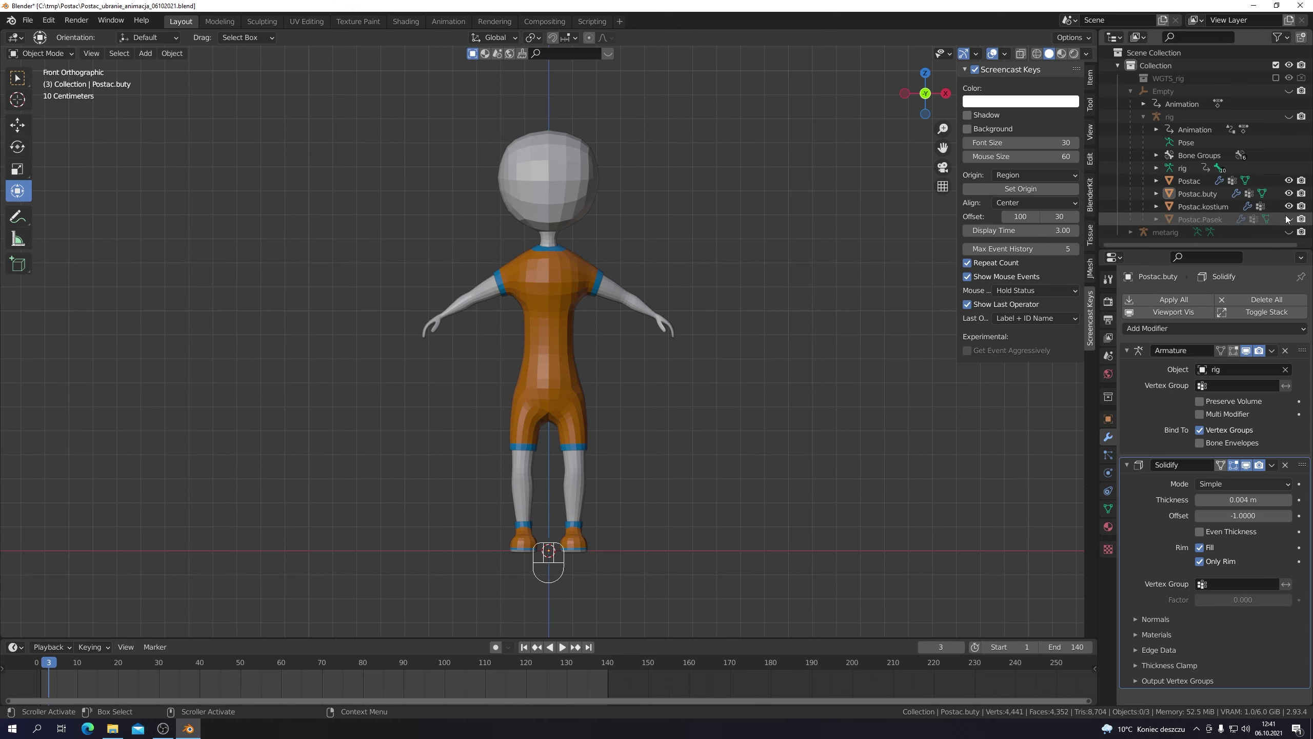
{"action": "key", "text": "space"}
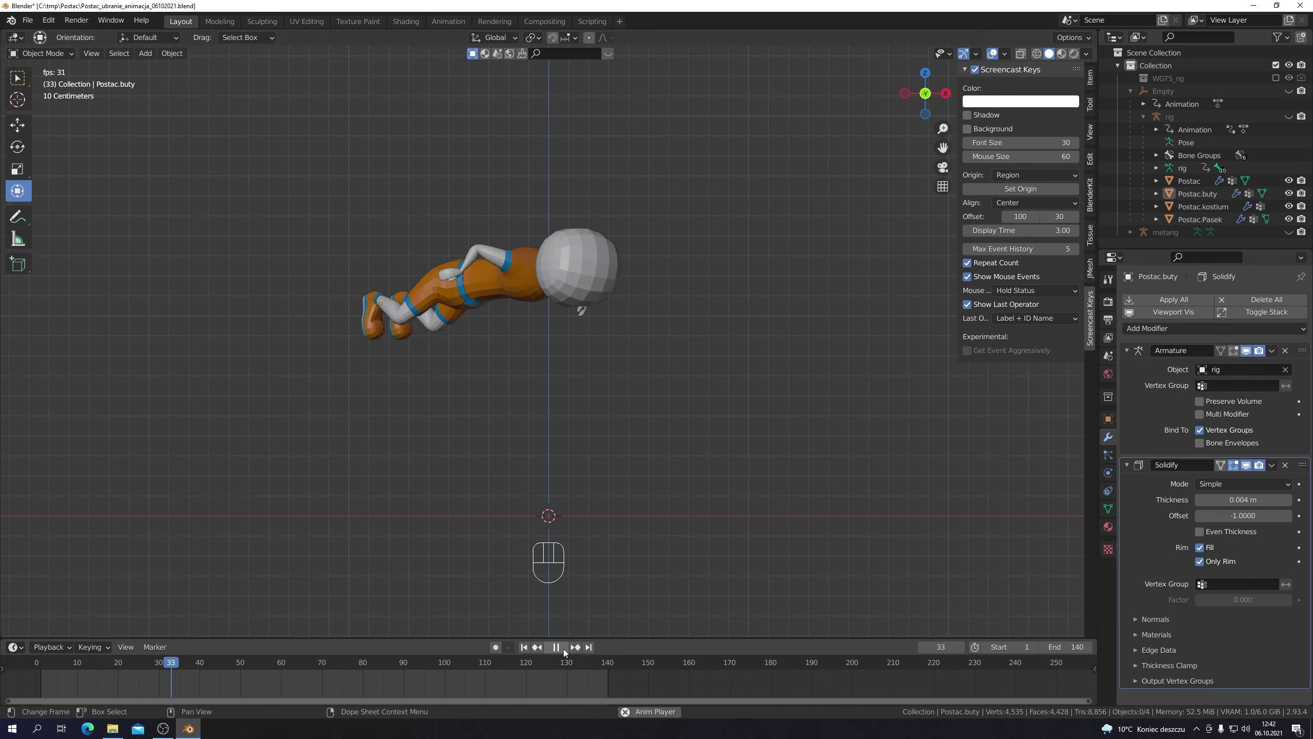
{"action": "left_click", "coordinate": [524, 647]}
{"action": "left_click", "coordinate": [556, 647]}
Step: Select the Postac body and hide the shoes, costume and belt
{"action": "key", "text": "KP_3"}
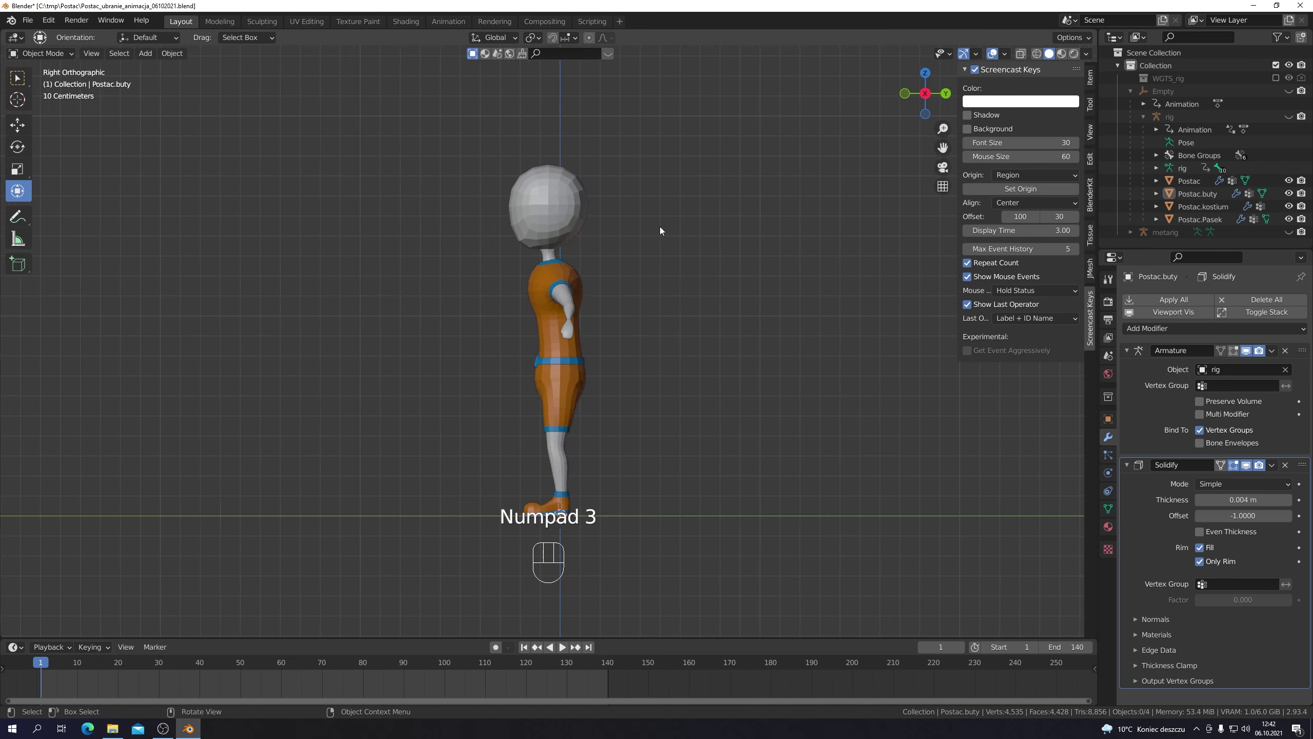
{"action": "scroll", "coordinate": [659, 227], "scroll_direction": "up", "scroll_amount": 4}
{"action": "left_click", "coordinate": [580, 119]}
{"action": "left_click_drag", "start_coordinate": [1289, 206], "coordinate": [1290, 219]}
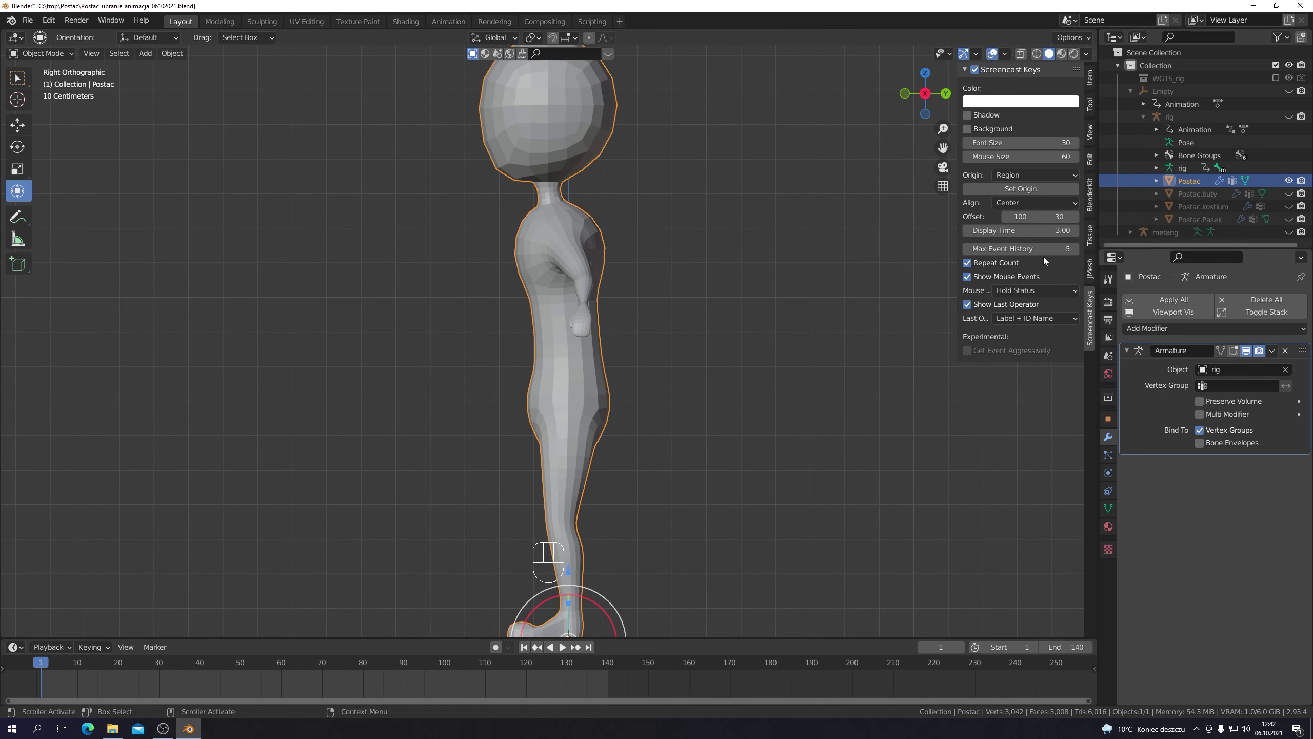
Step: In Edit Mode, select the ear-area faces on both sides of the head and grow the selection twice
{"action": "left_click", "coordinate": [561, 119]}
{"action": "key", "text": "Tab"}
{"action": "scroll", "coordinate": [692, 280], "scroll_direction": "down", "scroll_amount": 2}
{"action": "scroll", "coordinate": [666, 294], "scroll_direction": "up", "scroll_amount": 3}
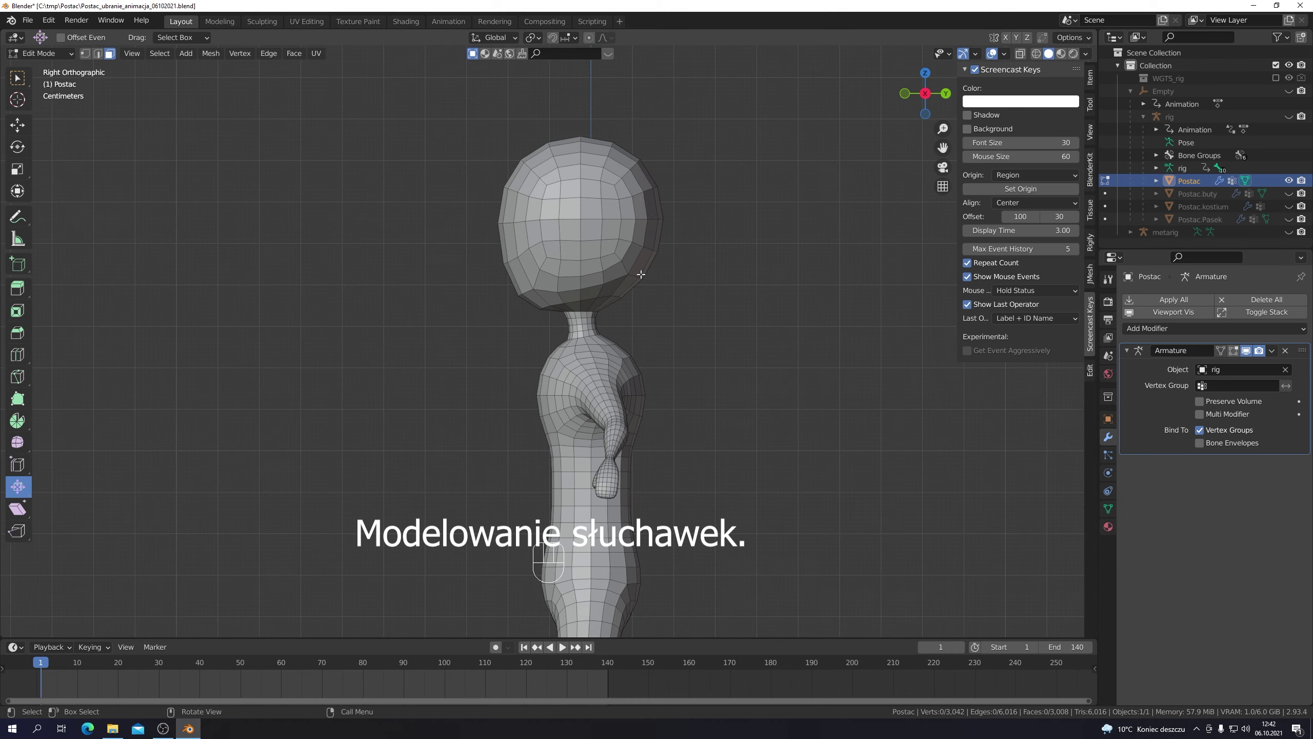
{"action": "middle_click_drag", "start_coordinate": [603, 252], "coordinate": [520, 212]}
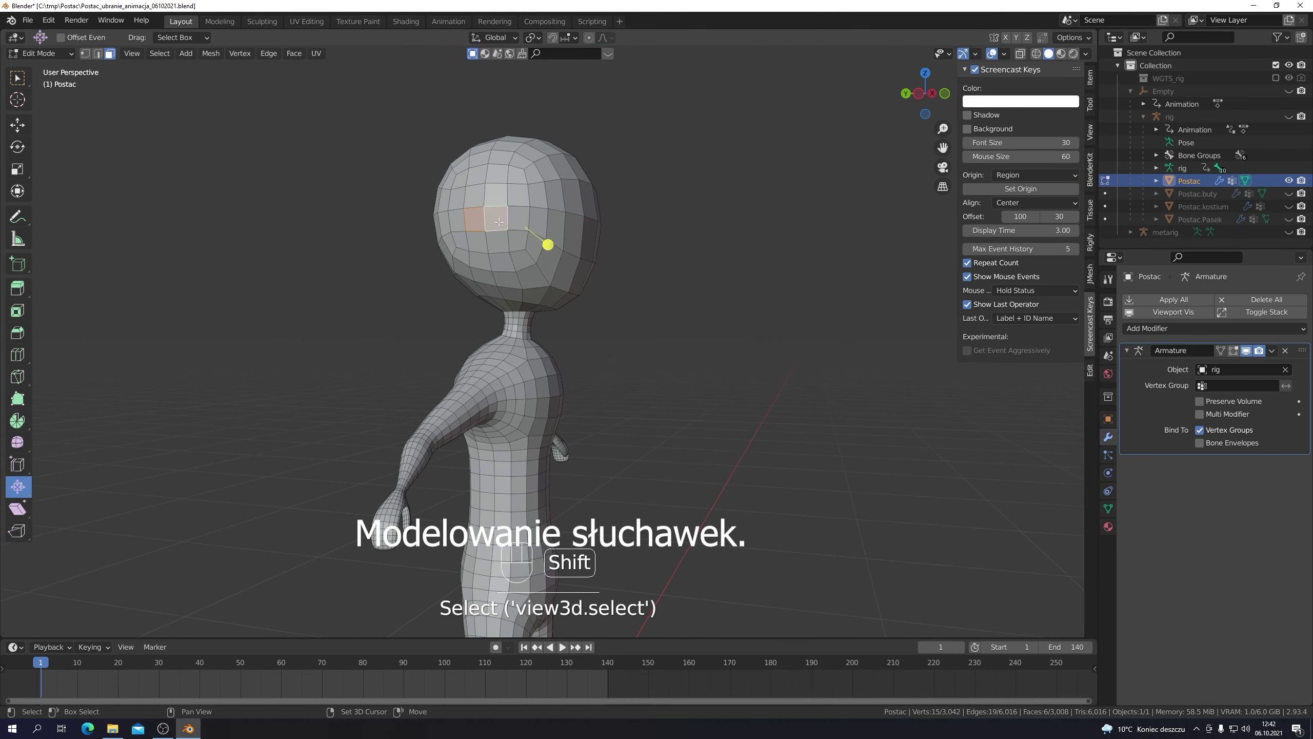
{"action": "key", "text": "ctrl+KP_Add"}
{"action": "key", "text": "ctrl+KP_Add"}
Step: Duplicate the selected head faces in place and offset the copy by 0.008 m with Shrink/Fatten
{"action": "middle_click_drag", "start_coordinate": [696, 259], "coordinate": [703, 251]}
{"action": "key", "text": "KP_1"}
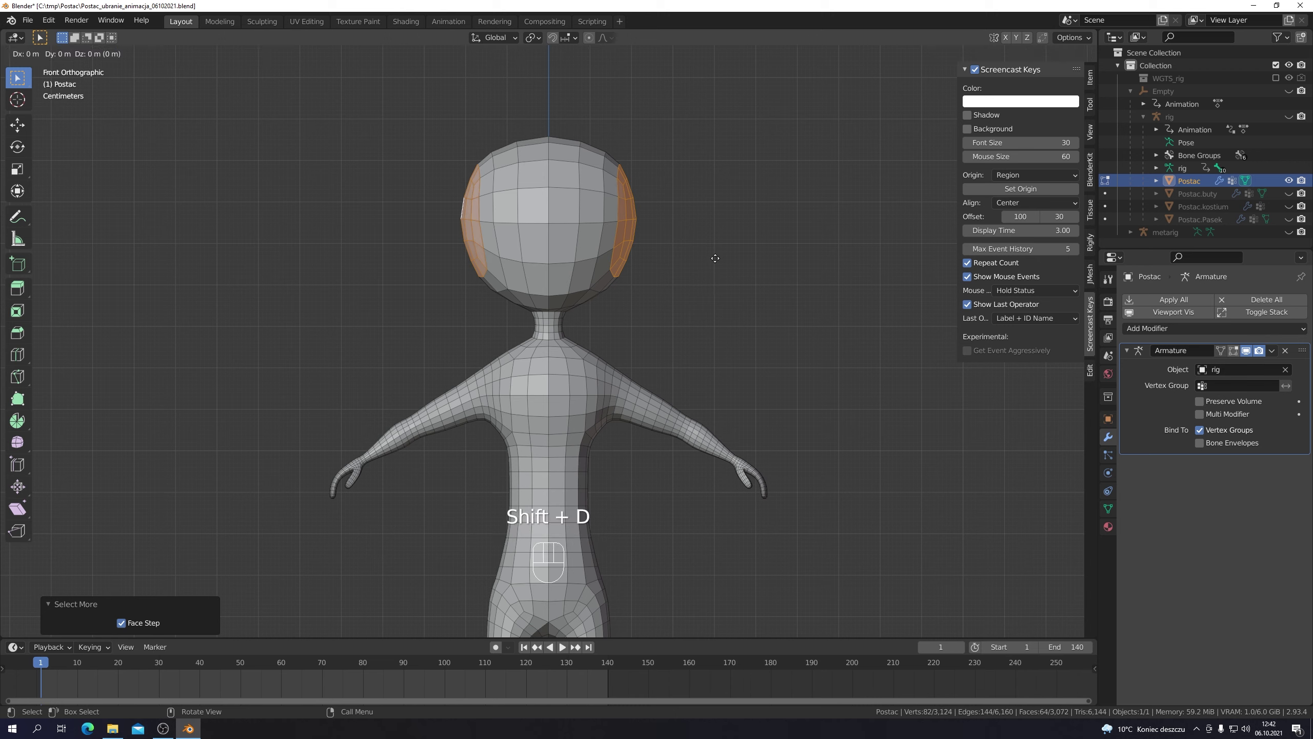
{"action": "right_click", "coordinate": [715, 258]}
{"action": "left_click_drag", "start_coordinate": [548, 267], "coordinate": [548, 272]}
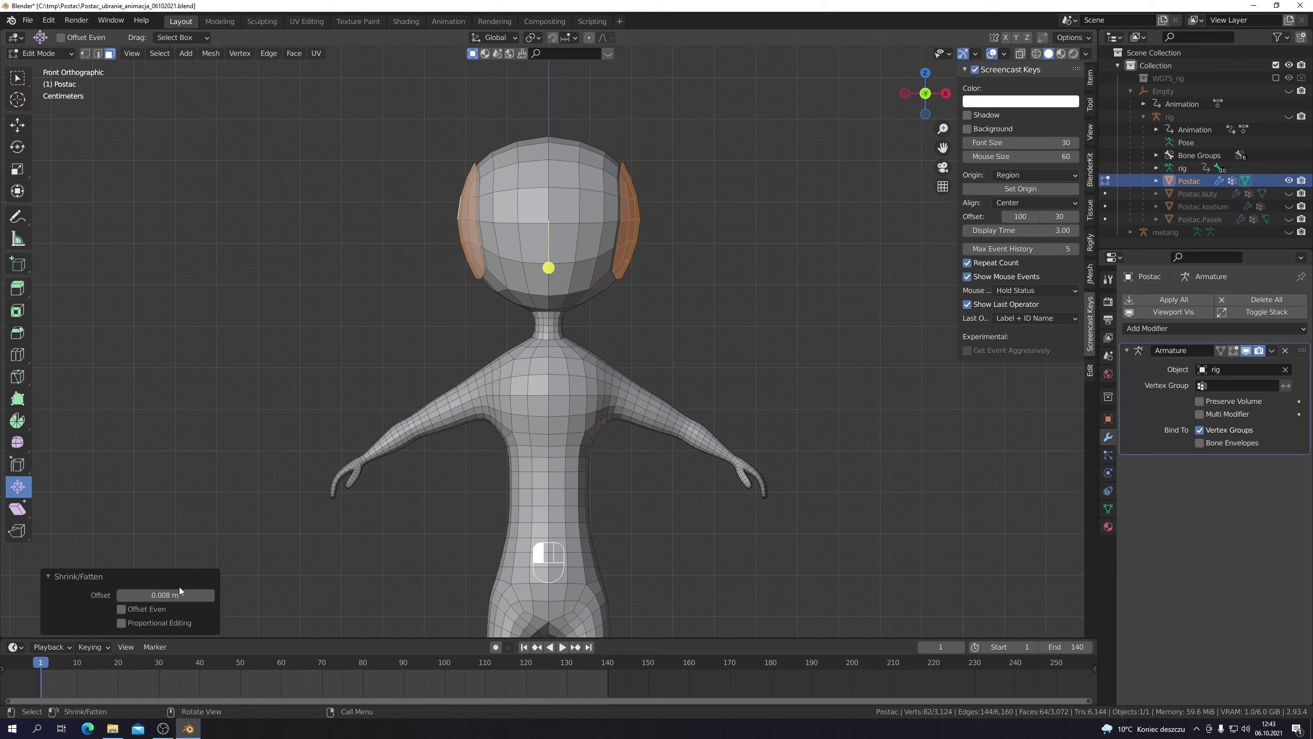
Step: Separate the duplicated head faces into their own object and rename it Postac.sluchawki
{"action": "key", "text": "p"}
{"action": "left_click", "coordinate": [770, 198]}
{"action": "key", "text": "Tab"}
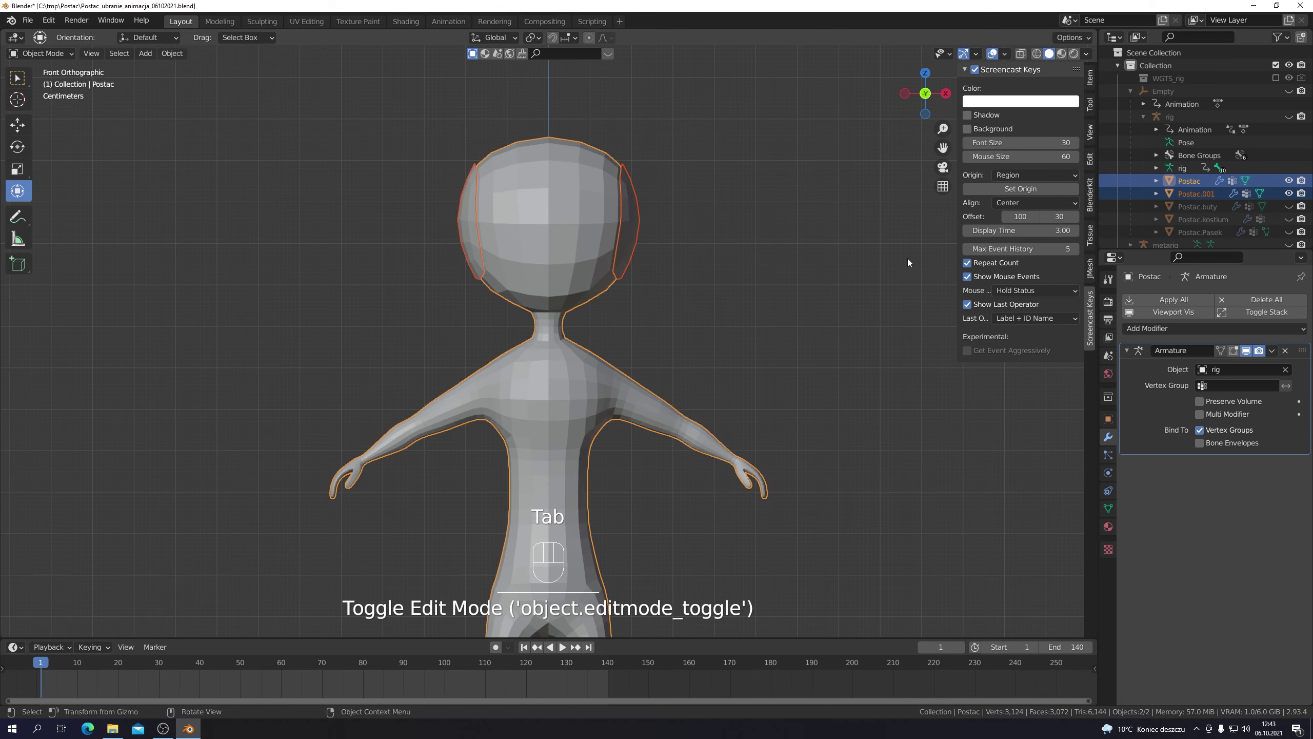
{"action": "left_click", "coordinate": [1222, 193]}
{"action": "double_click", "coordinate": [1222, 191]}
{"action": "key", "text": "BackSpace"}
{"action": "key", "text": "BackSpace"}
{"action": "key", "text": "BackSpace"}
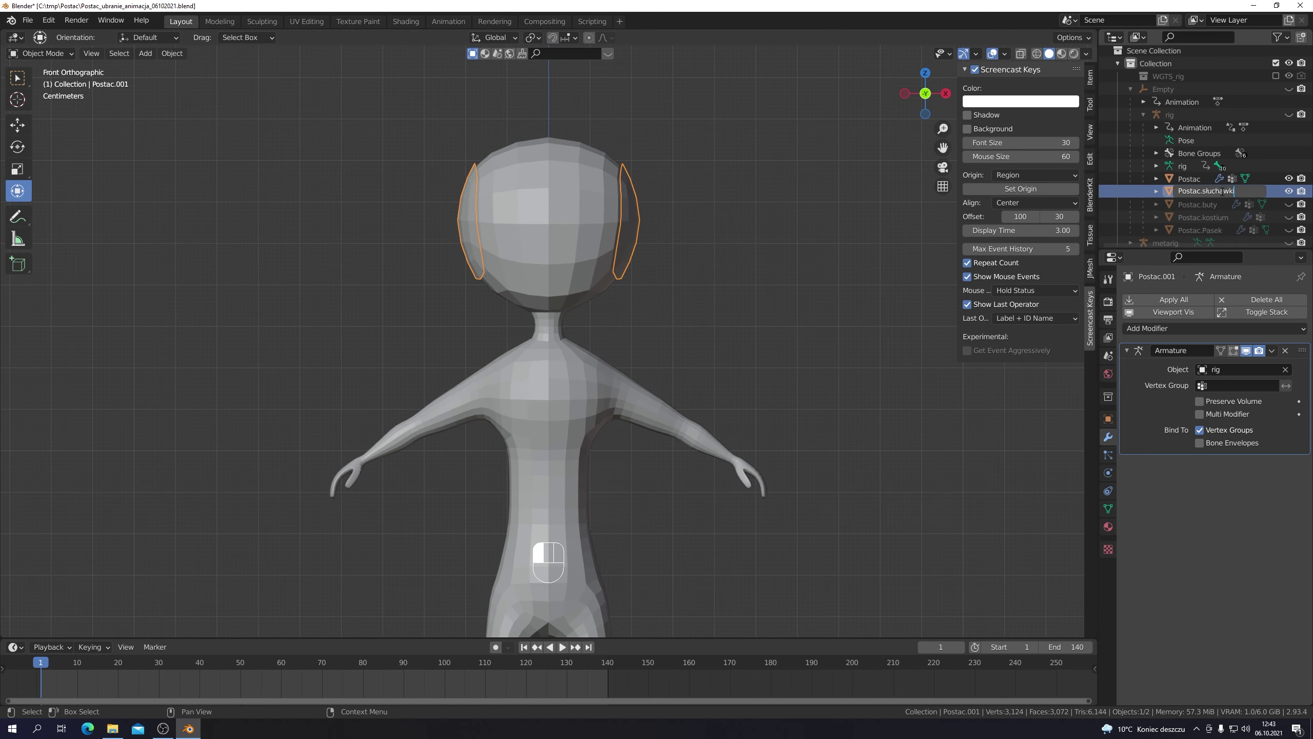
Step: Isolate Postac.sluchawki and delete the faces of the earpiece on the negative X side in Edit Mode
{"action": "middle_click_drag", "start_coordinate": [854, 227], "coordinate": [765, 248]}
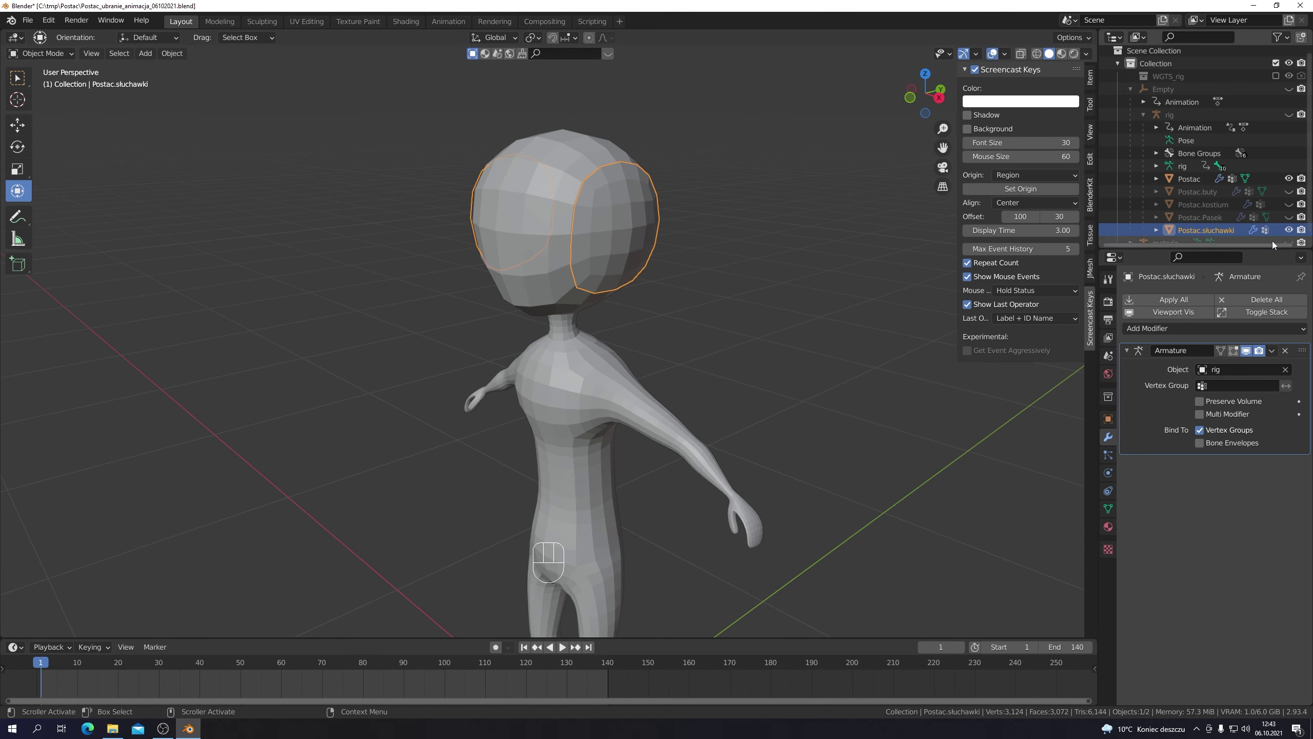
{"action": "left_click", "coordinate": [1289, 230], "text": "ctrl"}
{"action": "key", "text": "Tab"}
{"action": "key", "text": "KP_3"}
{"action": "key", "text": "KP_1"}
{"action": "left_click_drag", "start_coordinate": [406, 121], "coordinate": [495, 288]}
{"action": "key", "text": "x"}
{"action": "left_click", "coordinate": [636, 361]}
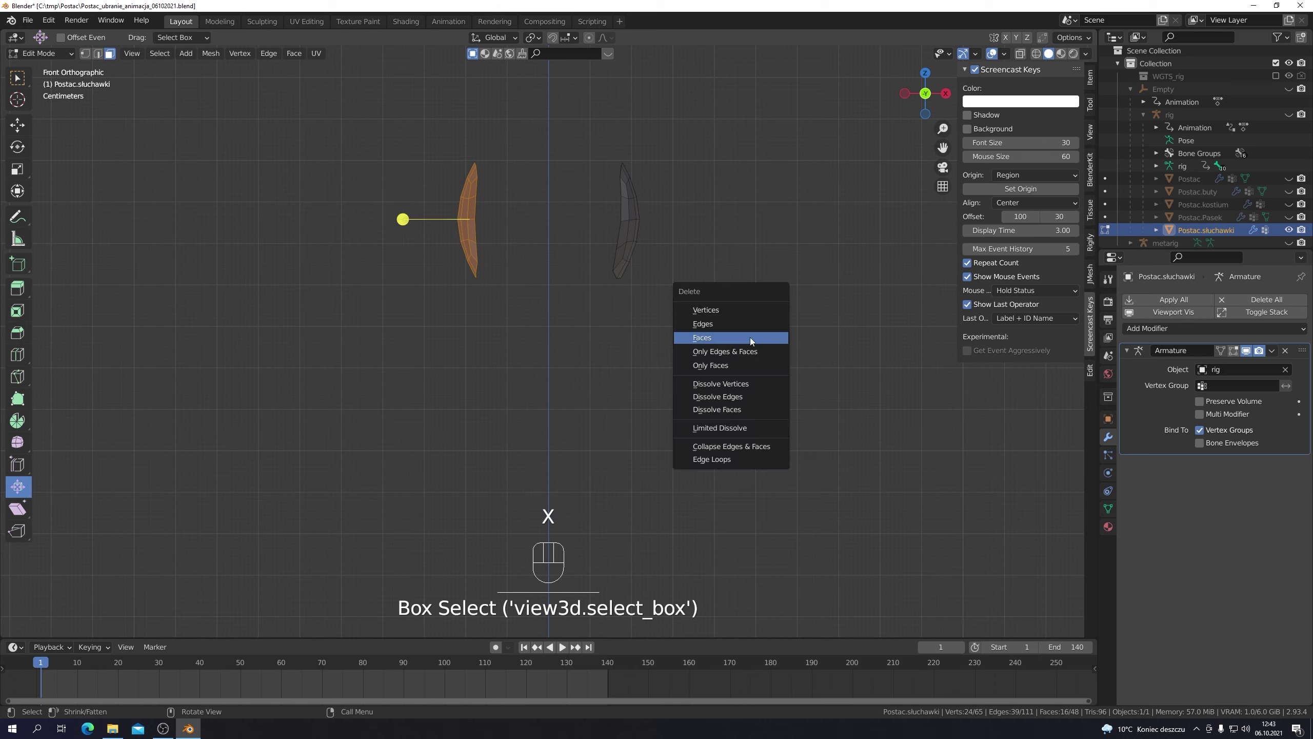
{"action": "left_click", "coordinate": [751, 339]}
Step: Add a Mirror modifier on the X axis to Postac.sluchawki and enable Clipping
{"action": "middle_click_drag", "start_coordinate": [673, 305], "coordinate": [693, 306]}
{"action": "left_click", "coordinate": [1153, 328]}
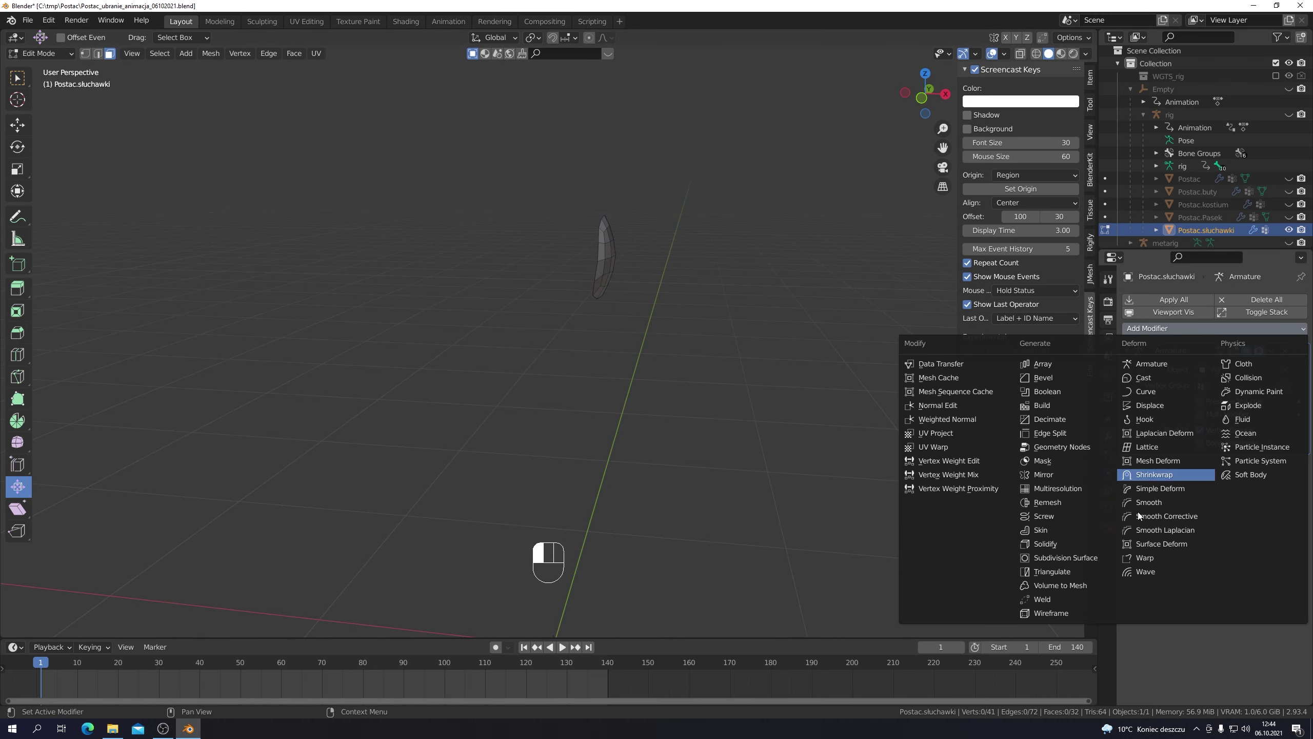
{"action": "left_click", "coordinate": [1044, 475]}
{"action": "left_click", "coordinate": [1248, 538]}
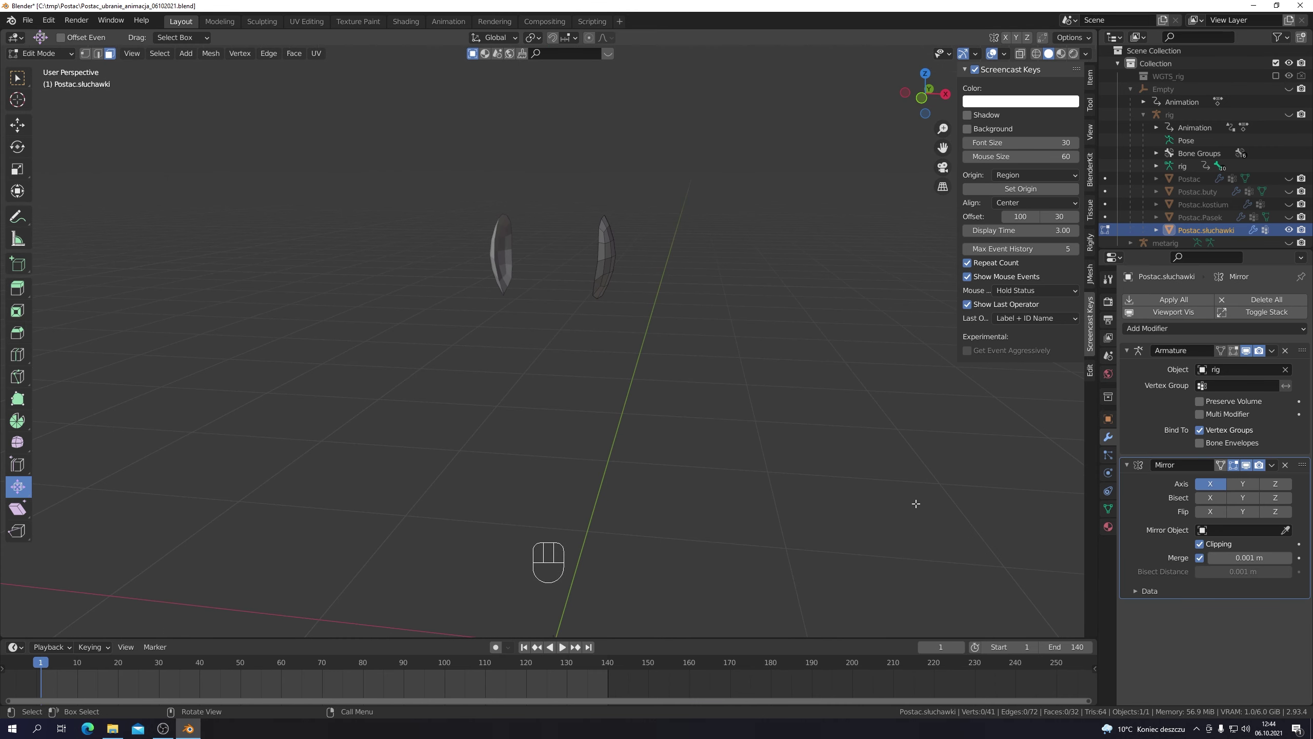
Step: Shape the four central faces of the earpiece into a circle, and do the same with the selection grown by one ring
{"action": "key", "text": "KP_1"}
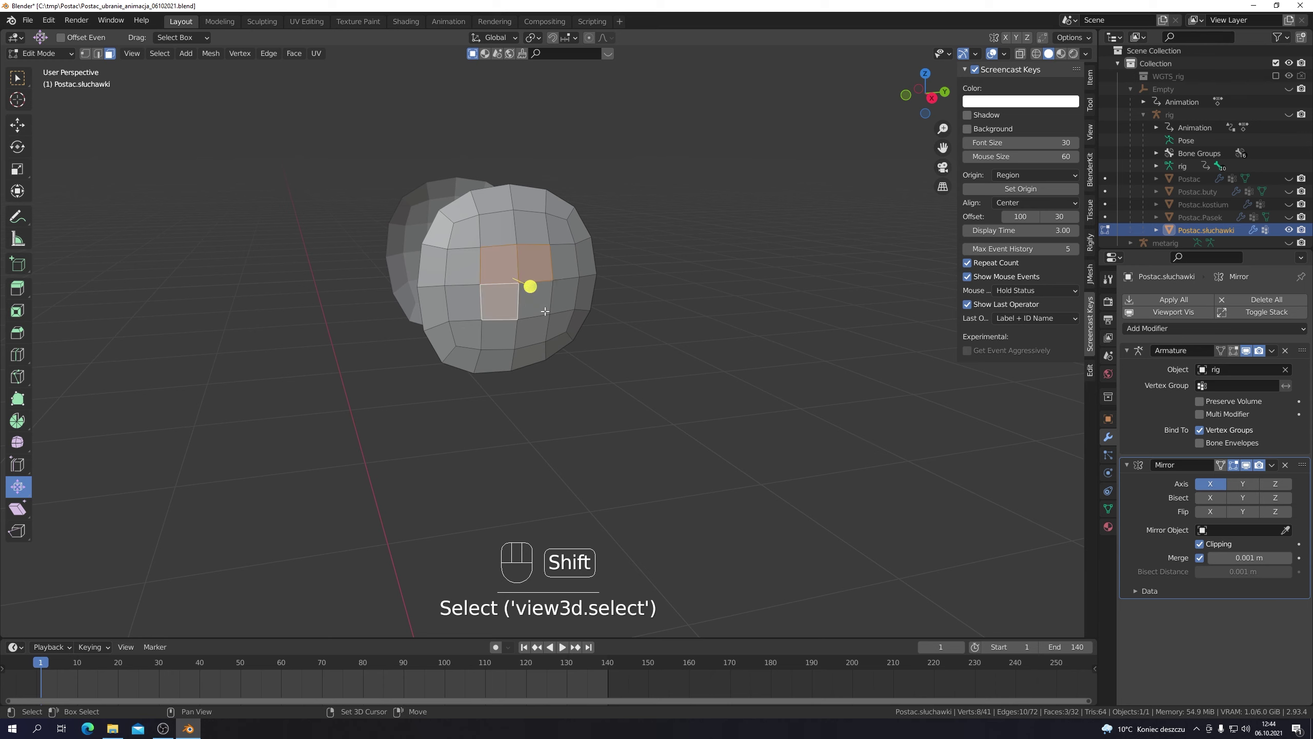
{"action": "right_click_drag", "start_coordinate": [764, 384], "coordinate": [826, 373]}
{"action": "left_click", "coordinate": [834, 354]}
{"action": "key", "text": "ctrl+KP_Add"}
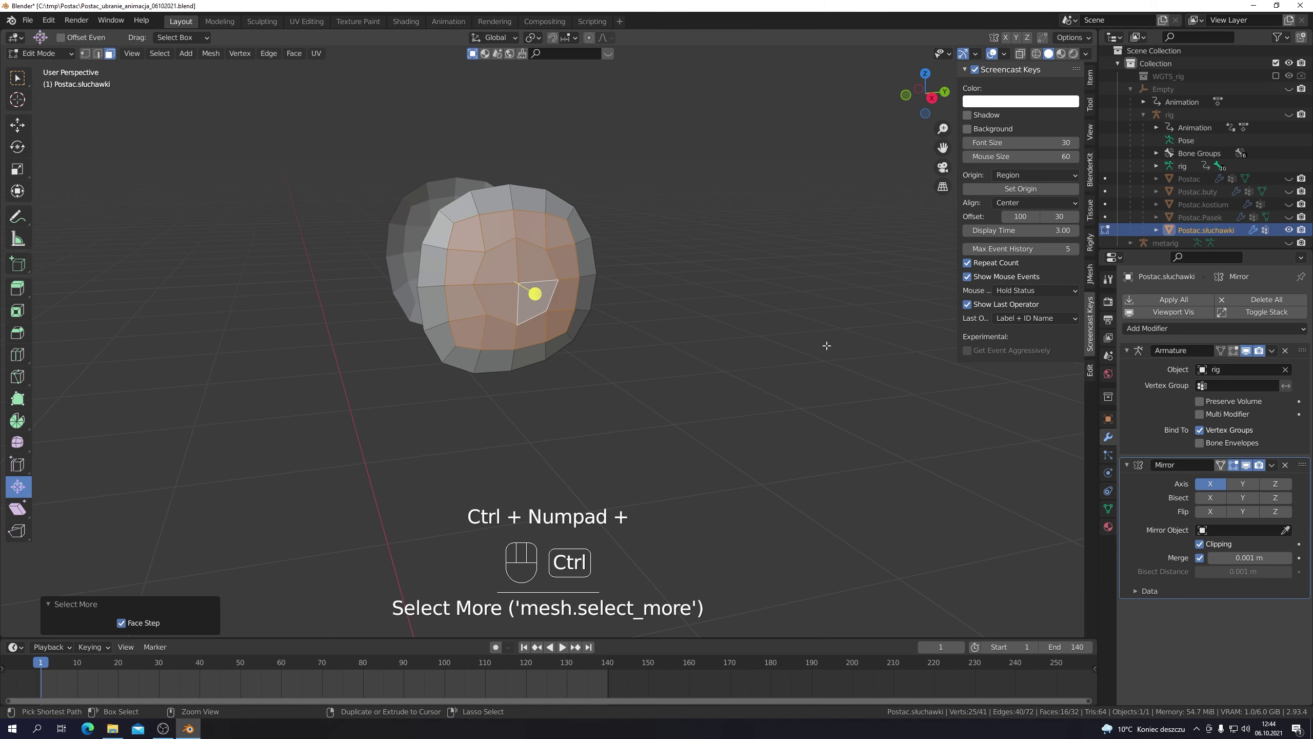
{"action": "right_click", "coordinate": [805, 346]}
{"action": "left_click", "coordinate": [858, 359]}
Step: Invert the selection and delete the outer ring of faces, leaving only the round disc of the earpiece
{"action": "middle_click_drag", "start_coordinate": [747, 353], "coordinate": [797, 372]}
{"action": "key", "text": "ctrl+i"}
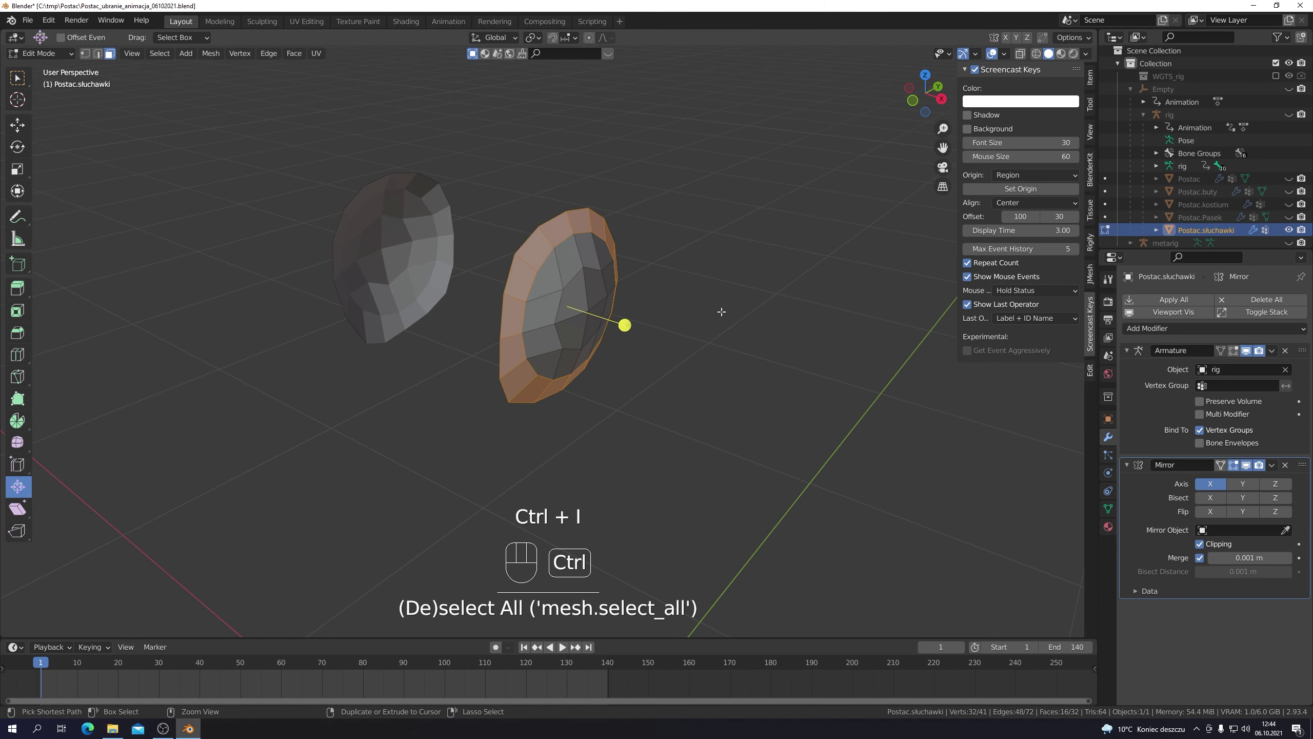
{"action": "key", "text": "x"}
{"action": "left_click", "coordinate": [700, 311]}
Step: Extrude all the faces of the earpiece disc to give it thickness
{"action": "middle_click_drag", "start_coordinate": [701, 311], "coordinate": [614, 318]}
{"action": "key", "text": "a"}
{"action": "key", "text": "e"}
{"action": "left_click", "coordinate": [658, 323]}
Step: Extrude the four central faces of the earpiece disc outward in two stages, the first about 0.012 m, and inset them about 0.019 m
{"action": "left_click", "coordinate": [613, 318]}
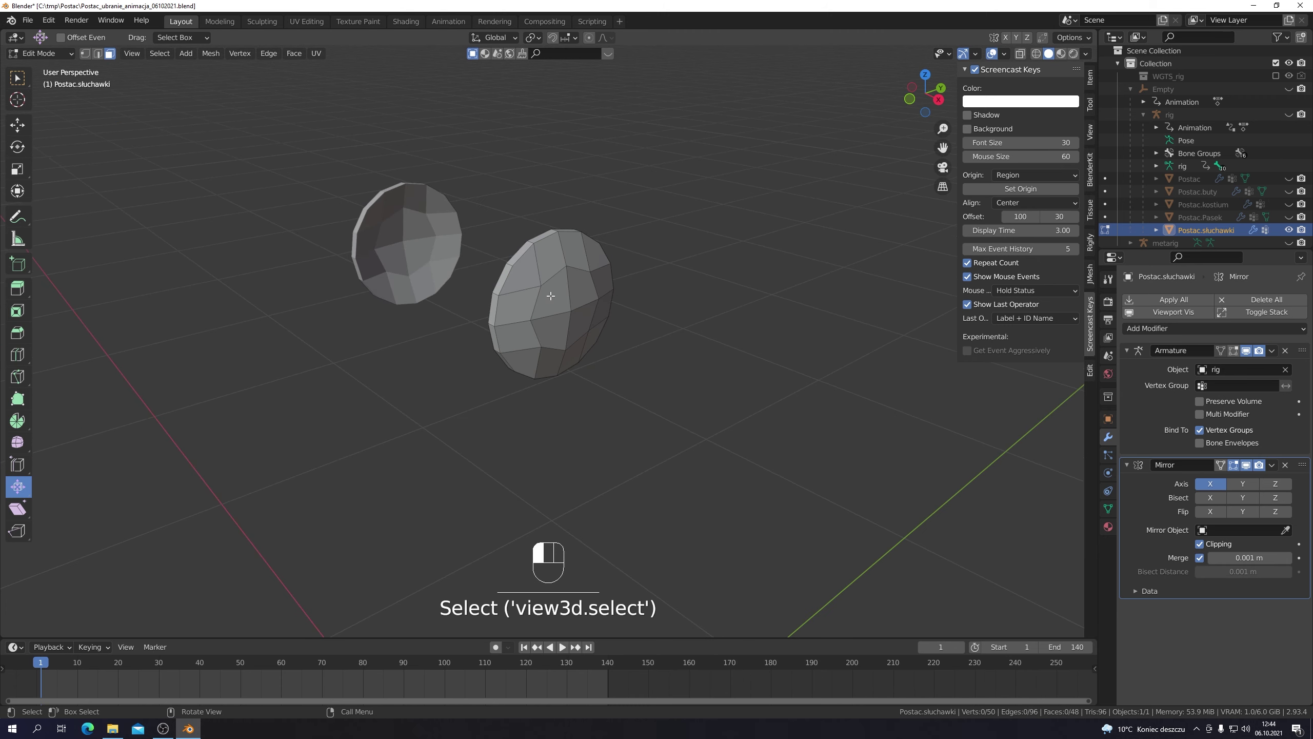
{"action": "left_click", "coordinate": [545, 322], "text": "shift"}
{"action": "key", "text": "e"}
{"action": "left_click", "coordinate": [629, 352]}
{"action": "key", "text": "e"}
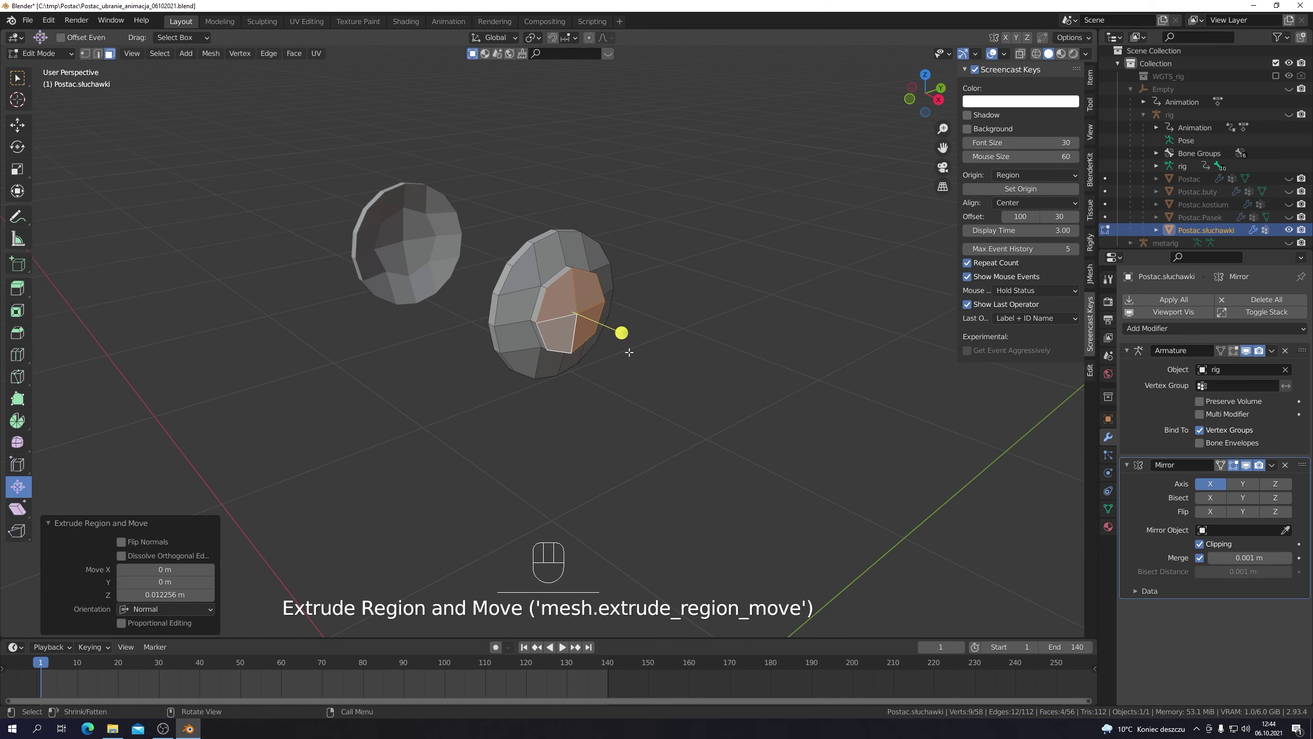
{"action": "left_click", "coordinate": [693, 383]}
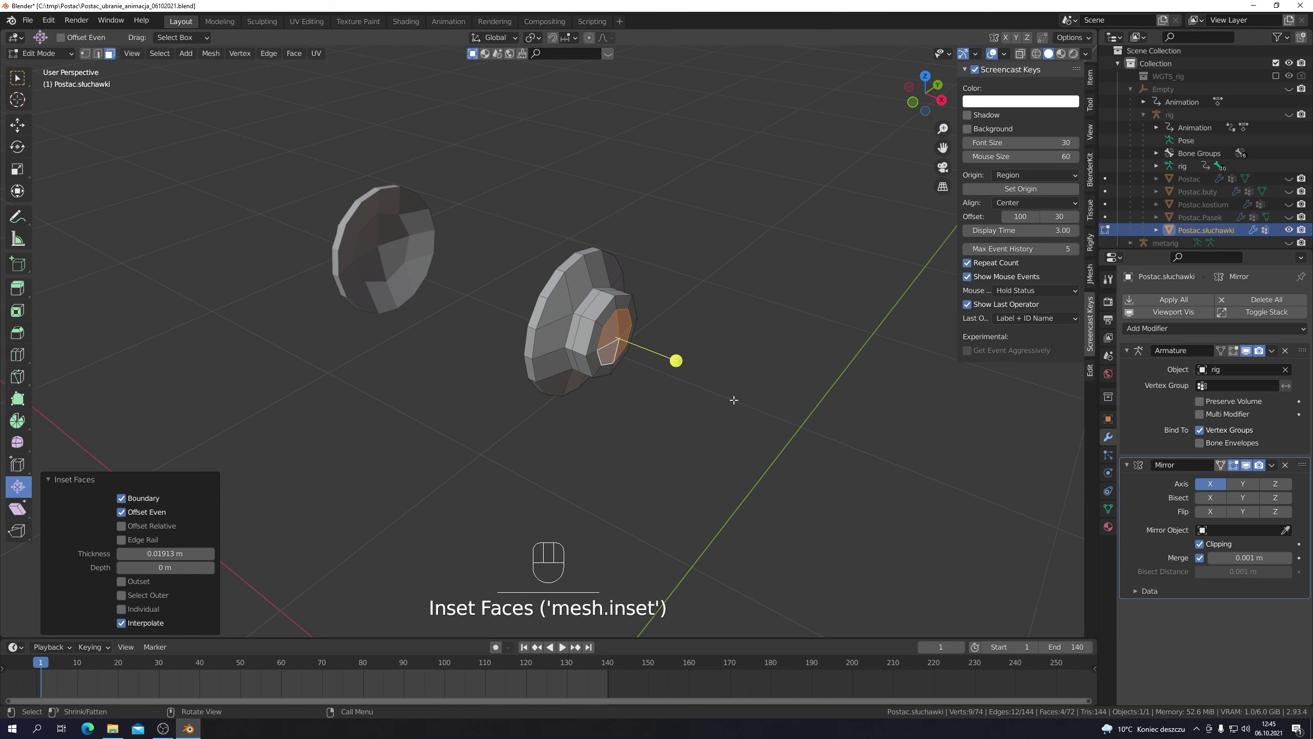
Step: Extrude the inset central faces into the earpiece hub as a recess and scale them down
{"action": "key", "text": "e"}
{"action": "left_click", "coordinate": [753, 414]}
{"action": "key", "text": "s"}
{"action": "left_click", "coordinate": [716, 393]}
Step: Grow the selection by two rings around the recess and shift those hub faces slightly outward
{"action": "middle_click_drag", "start_coordinate": [716, 393], "coordinate": [670, 357]}
{"action": "key", "text": "ctrl+KP_Add"}
{"action": "key", "text": "ctrl+KP_Add"}
{"action": "scroll", "coordinate": [689, 355], "scroll_direction": "down", "scroll_amount": 1}
{"action": "left_click", "coordinate": [17, 191]}
{"action": "left_click_drag", "start_coordinate": [674, 365], "coordinate": [685, 368]}
{"action": "scroll", "coordinate": [711, 392], "scroll_direction": "up", "scroll_amount": 1}
{"action": "left_click", "coordinate": [775, 418]}
Step: Extrude the two upper faces of the hub's rim upward into a headband arm and flatten its end with a best-fit plane
{"action": "middle_click_drag", "start_coordinate": [786, 421], "coordinate": [744, 461]}
{"action": "left_click", "coordinate": [568, 374]}
{"action": "scroll", "coordinate": [574, 380], "scroll_direction": "up", "scroll_amount": 3}
{"action": "left_click", "coordinate": [507, 440], "text": "shift"}
{"action": "key", "text": "KP_3"}
{"action": "key", "text": "e"}
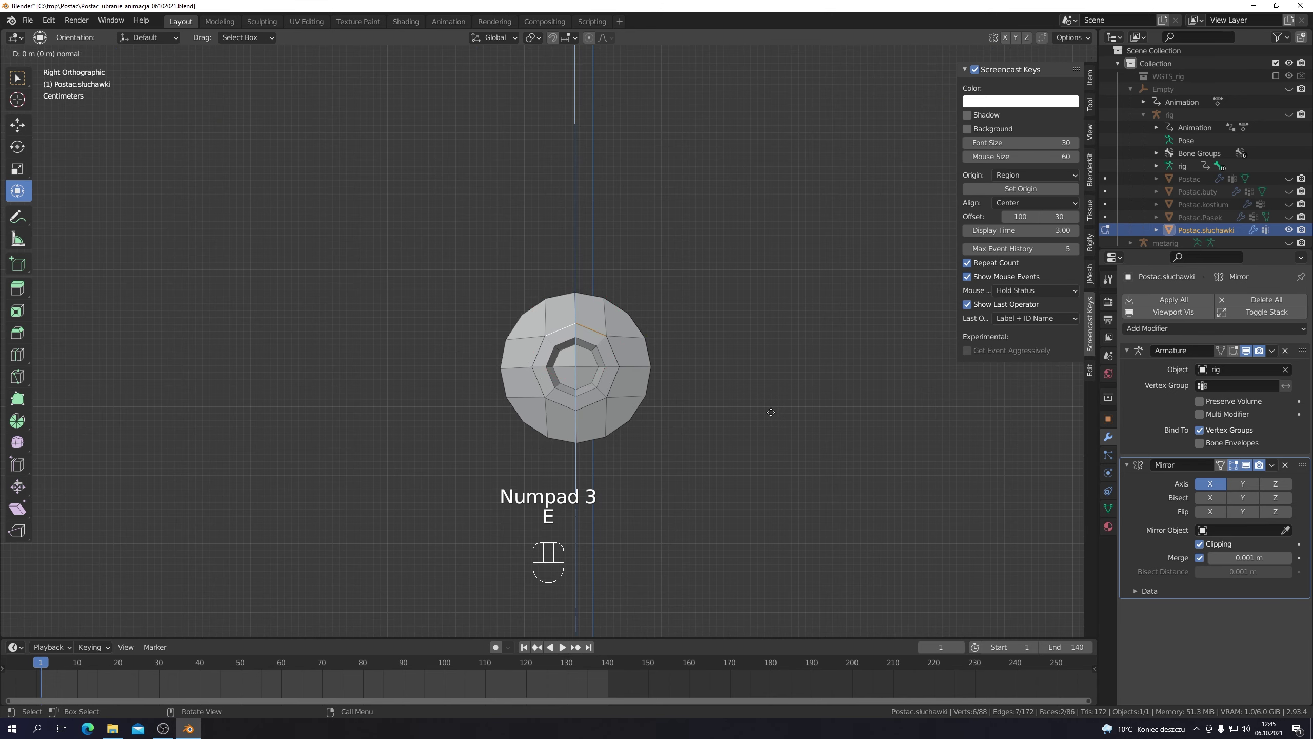
{"action": "left_click", "coordinate": [761, 351]}
{"action": "right_click", "coordinate": [763, 269]}
{"action": "mouse_move", "coordinate": [762, 265]}
{"action": "left_click", "coordinate": [833, 302]}
Step: Adjust the headband arm's end faces toward the head in front view and unhide the Postac body
{"action": "middle_click_drag", "start_coordinate": [827, 310], "coordinate": [876, 343]}
{"action": "key", "text": "KP_1"}
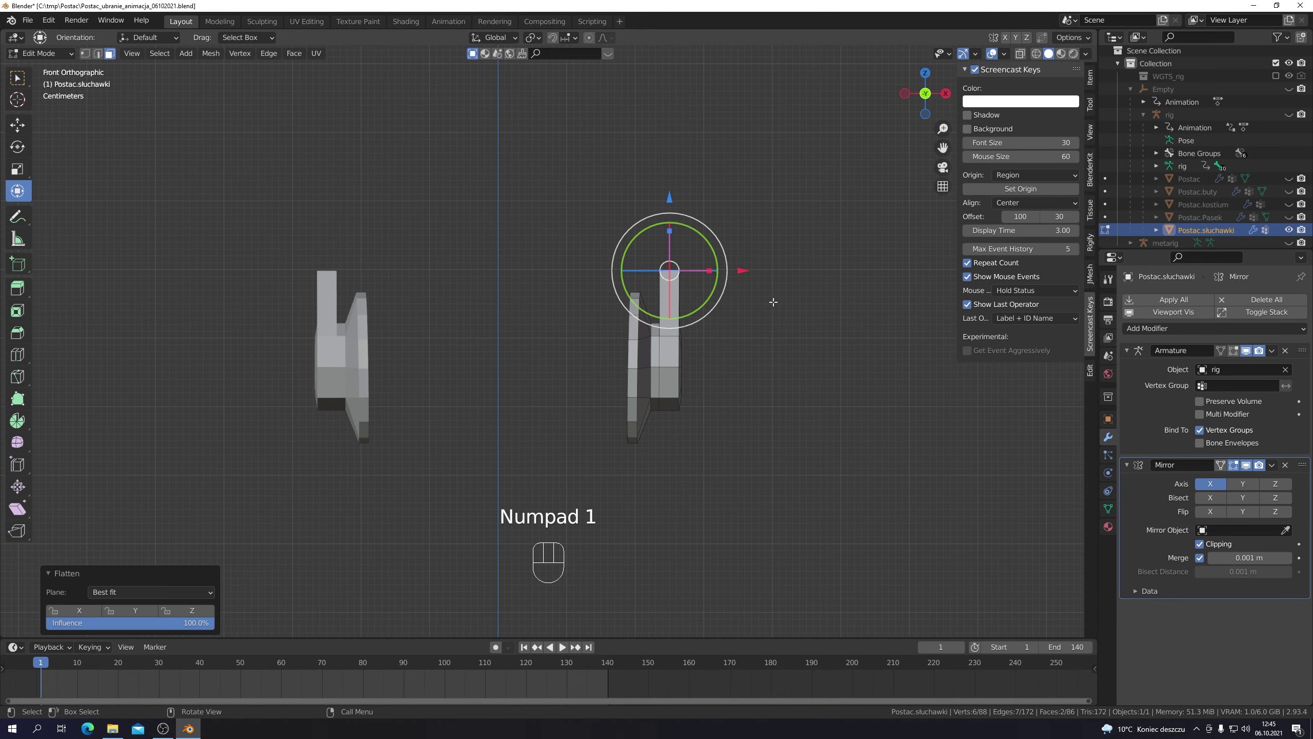
{"action": "left_click_drag", "start_coordinate": [710, 273], "coordinate": [677, 238]}
{"action": "left_click", "coordinate": [1289, 178]}
Step: Extrude the headband onward in segments that follow the curve of the head up to the mirror centre
{"action": "key", "text": "e"}
{"action": "left_click", "coordinate": [660, 247]}
{"action": "left_click_drag", "start_coordinate": [650, 223], "coordinate": [589, 205]}
{"action": "left_click", "coordinate": [723, 282]}
{"action": "key", "text": "e"}
{"action": "left_click", "coordinate": [500, 146]}
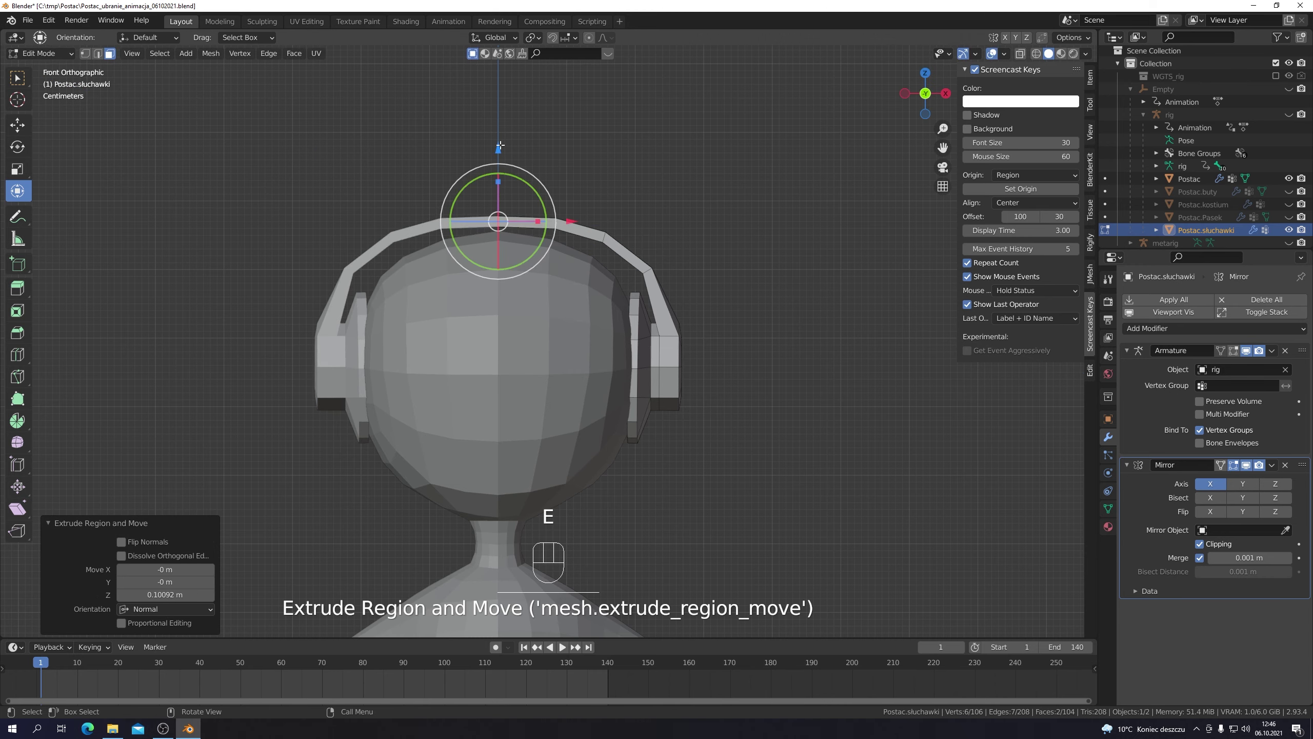
Step: Raise the headband's centre end slightly, turn on X-ray and delete the end faces lying on the mirror plane
{"action": "left_click_drag", "start_coordinate": [501, 146], "coordinate": [500, 142]}
{"action": "key", "text": "alt+z"}
{"action": "middle_click_drag", "start_coordinate": [598, 182], "coordinate": [656, 253]}
{"action": "scroll", "coordinate": [771, 214], "scroll_direction": "up", "scroll_amount": 4}
{"action": "key", "text": "x"}
{"action": "left_click", "coordinate": [770, 214]}
{"action": "scroll", "coordinate": [770, 214], "scroll_direction": "down", "scroll_amount": 4}
{"action": "key", "text": "KP_1"}
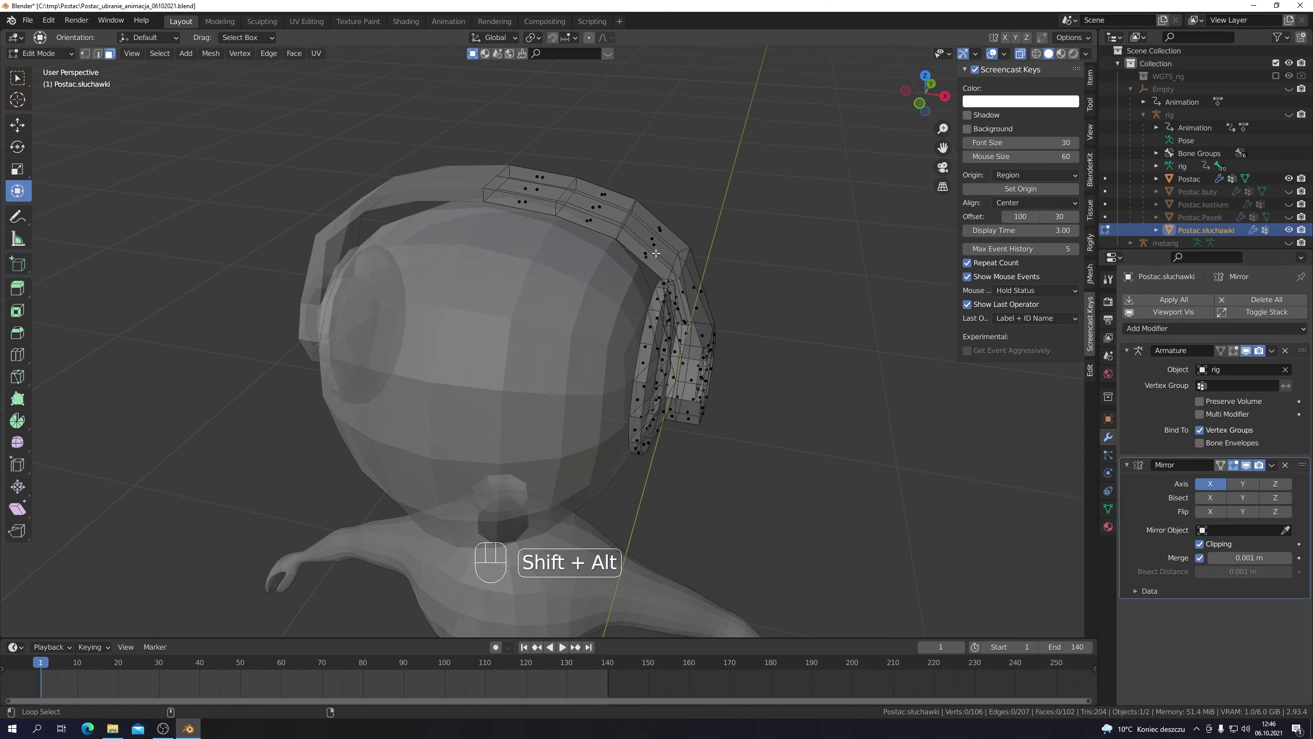
{"action": "left_click", "coordinate": [656, 253], "text": "alt+shift"}
{"action": "middle_click_drag", "start_coordinate": [791, 243], "coordinate": [687, 255]}
{"action": "left_click_drag", "start_coordinate": [627, 305], "coordinate": [602, 305]}
{"action": "key", "text": "ctrl+z"}
Step: Select the faces at the crown of the headband and move them upward in front view
{"action": "middle_click_drag", "start_coordinate": [610, 305], "coordinate": [828, 283]}
{"action": "key", "text": "KP_1"}
{"action": "middle_click_drag", "start_coordinate": [620, 171], "coordinate": [480, 256]}
{"action": "left_click", "coordinate": [569, 269]}
{"action": "left_click", "coordinate": [684, 250], "text": "shift"}
{"action": "key", "text": "KP_1"}
{"action": "left_click_drag", "start_coordinate": [552, 169], "coordinate": [541, 129]}
Step: Extrude the two underside faces at the headband's crown about 0.009 m as padding and scale them to about 0.489
{"action": "middle_click_drag", "start_coordinate": [540, 148], "coordinate": [629, 276]}
{"action": "left_click", "coordinate": [636, 295], "text": "shift"}
{"action": "scroll", "coordinate": [640, 279], "scroll_direction": "up", "scroll_amount": 3}
{"action": "left_click", "coordinate": [19, 78]}
{"action": "left_click", "coordinate": [610, 253], "text": "shift"}
{"action": "scroll", "coordinate": [610, 253], "scroll_direction": "down", "scroll_amount": 3}
{"action": "key", "text": "e"}
{"action": "left_click", "coordinate": [699, 332]}
{"action": "key", "text": "s"}
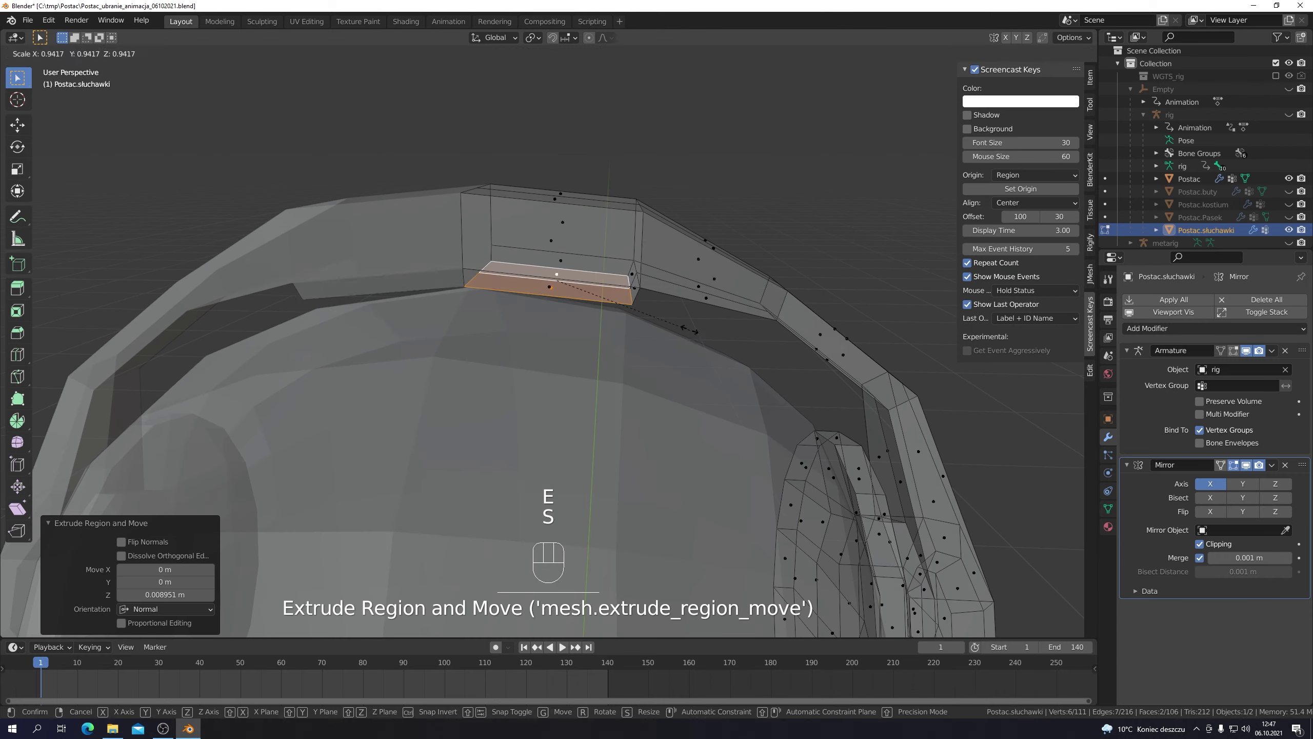
{"action": "left_click", "coordinate": [629, 302]}
Step: Add one centred loop cut along the headband and around the hub rim, and scale it along the Y axis
{"action": "scroll", "coordinate": [629, 303], "scroll_direction": "down", "scroll_amount": 3}
{"action": "key", "text": "KP_1"}
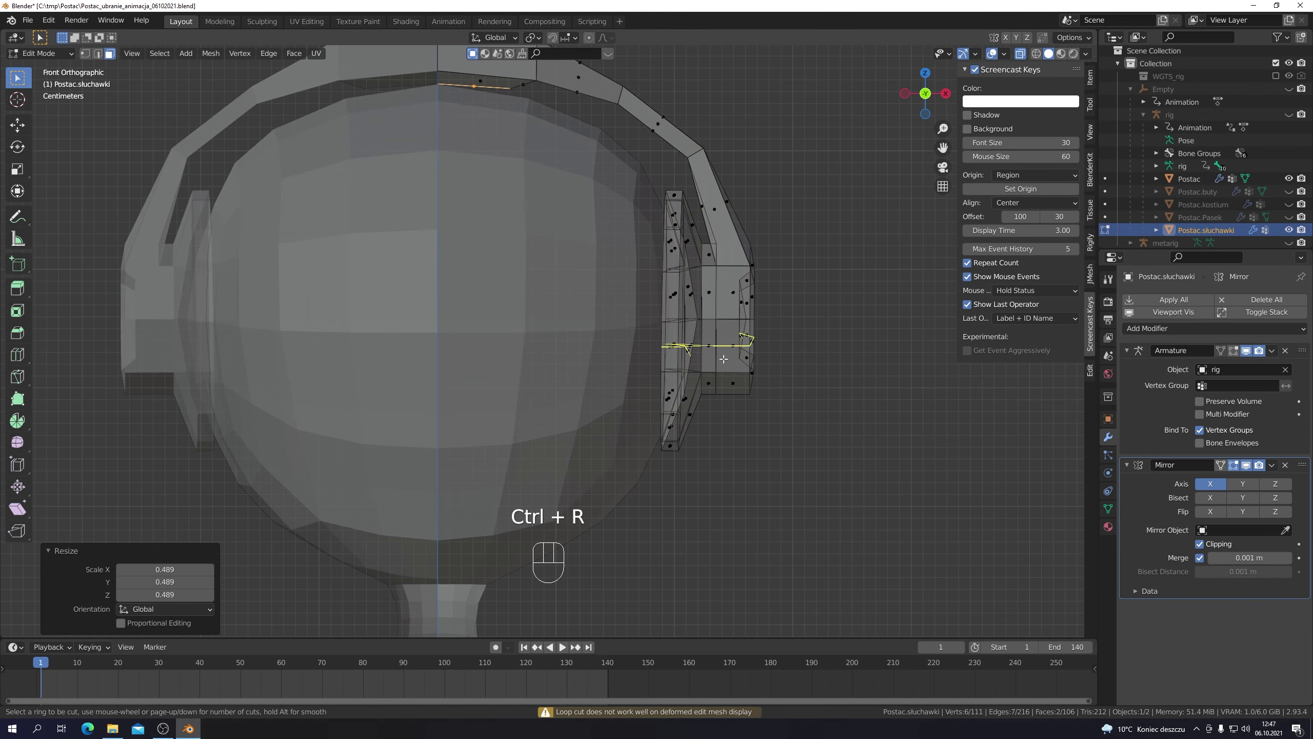
{"action": "left_click", "coordinate": [719, 376]}
{"action": "right_click", "coordinate": [720, 376]}
{"action": "scroll", "coordinate": [719, 376], "scroll_direction": "down", "scroll_amount": 3}
{"action": "middle_click_drag", "start_coordinate": [720, 375], "coordinate": [647, 290]}
{"action": "scroll", "coordinate": [647, 290], "scroll_direction": "up", "scroll_amount": 3}
{"action": "key", "text": "s"}
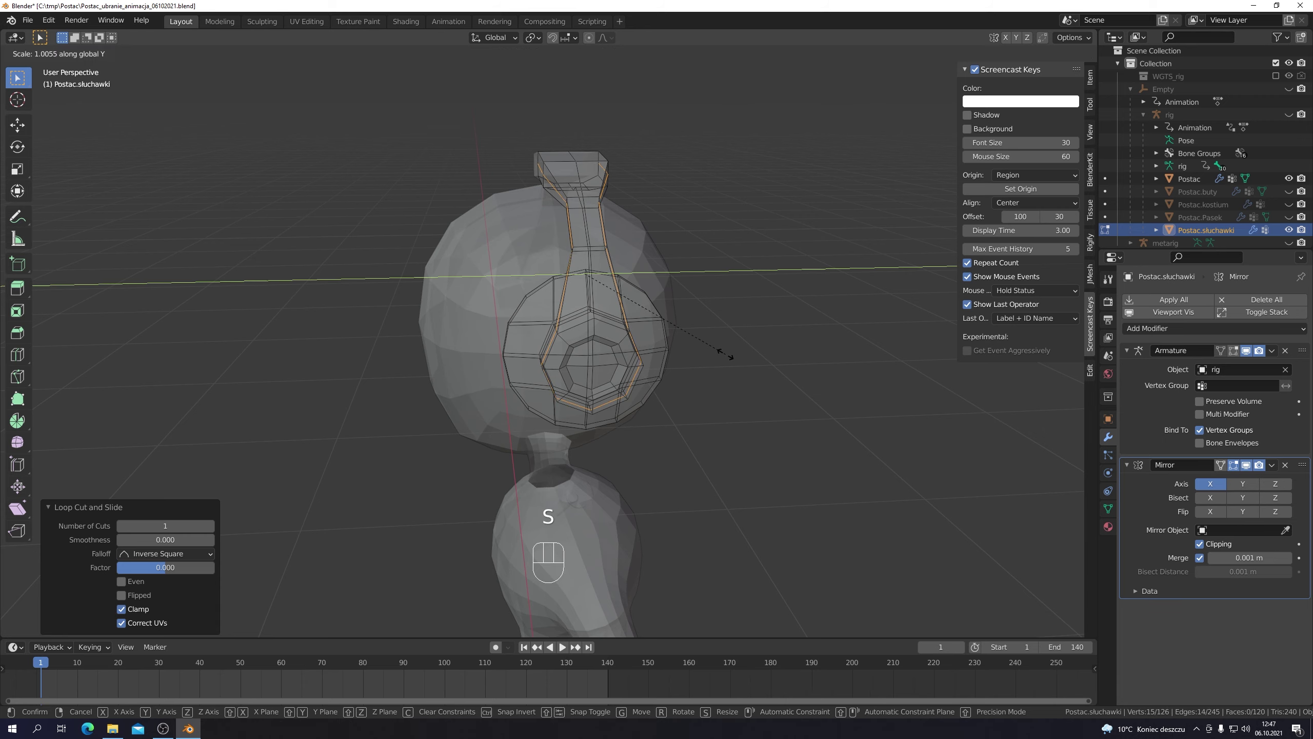
{"action": "left_click", "coordinate": [744, 357]}
Step: Scale the new edge loop along the Z axis to about 1.038 and return to Object Mode
{"action": "middle_click_drag", "start_coordinate": [745, 357], "coordinate": [748, 417]}
{"action": "key", "text": "s"}
{"action": "key", "text": "z"}
{"action": "left_click", "coordinate": [827, 437]}
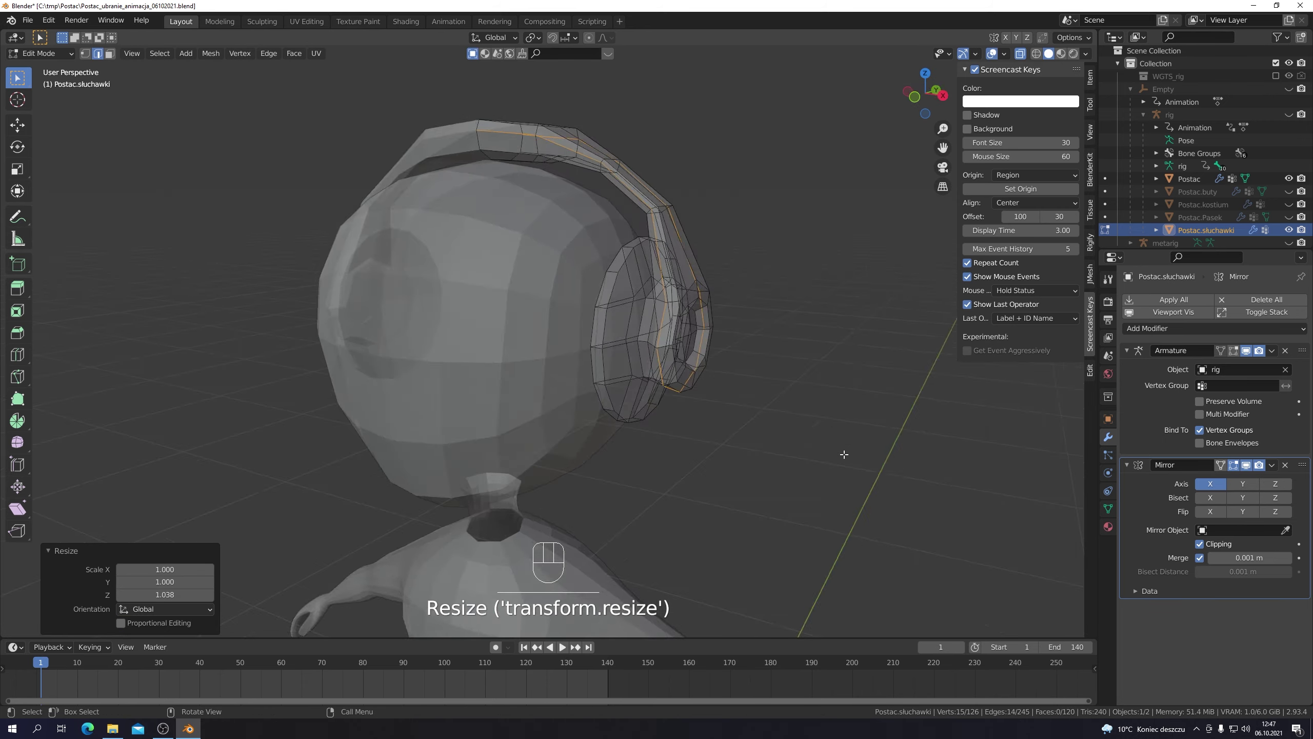
{"action": "key", "text": "KP_1"}
{"action": "key", "text": "Tab"}
{"action": "scroll", "coordinate": [759, 406], "scroll_direction": "down", "scroll_amount": 4}
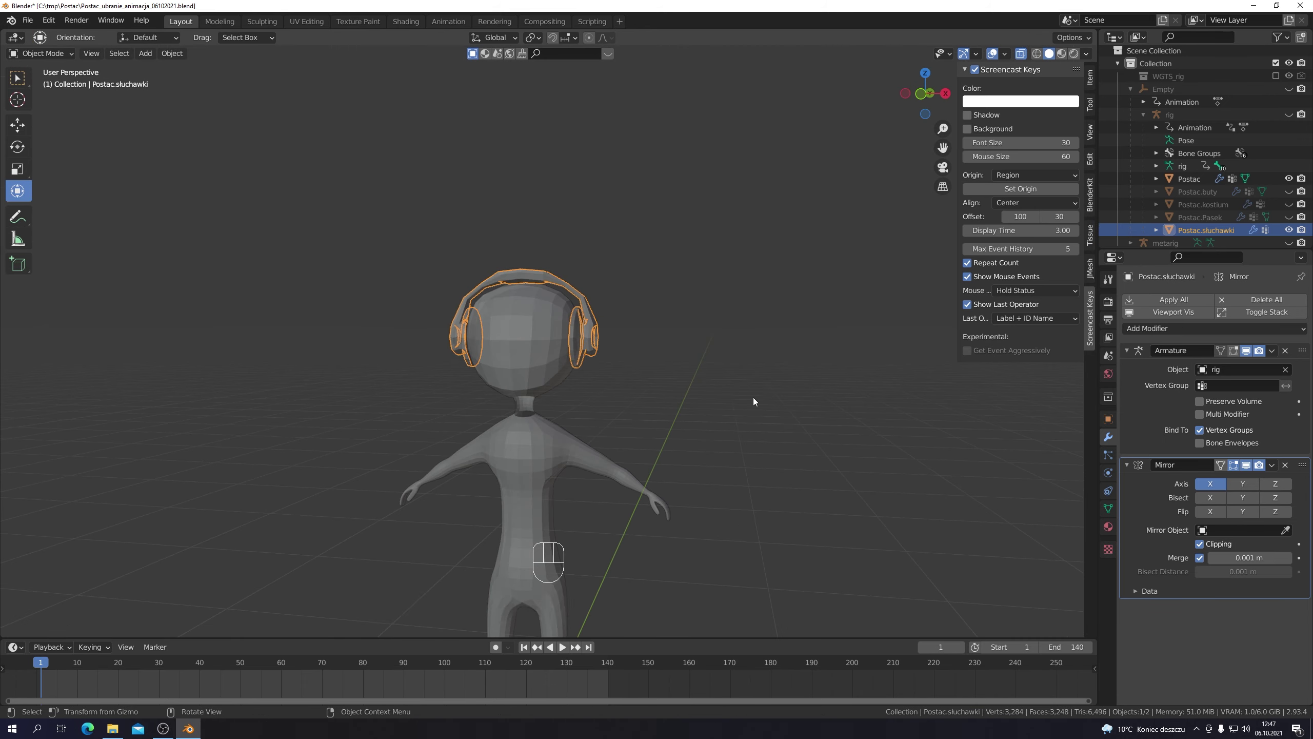
Step: Add a Solidify modifier to the headphones above the Mirror, with Only Rim enabled and a thickness of 0.002 m
{"action": "key", "text": "KP_1"}
{"action": "middle_click_drag", "start_coordinate": [754, 348], "coordinate": [792, 352]}
{"action": "key", "text": "Tab"}
{"action": "scroll", "coordinate": [757, 410], "scroll_direction": "up", "scroll_amount": 3}
{"action": "key", "text": "a"}
{"action": "left_click", "coordinate": [1178, 325]}
{"action": "left_click", "coordinate": [1047, 544]}
{"action": "left_click_drag", "start_coordinate": [1302, 609], "coordinate": [1299, 458]}
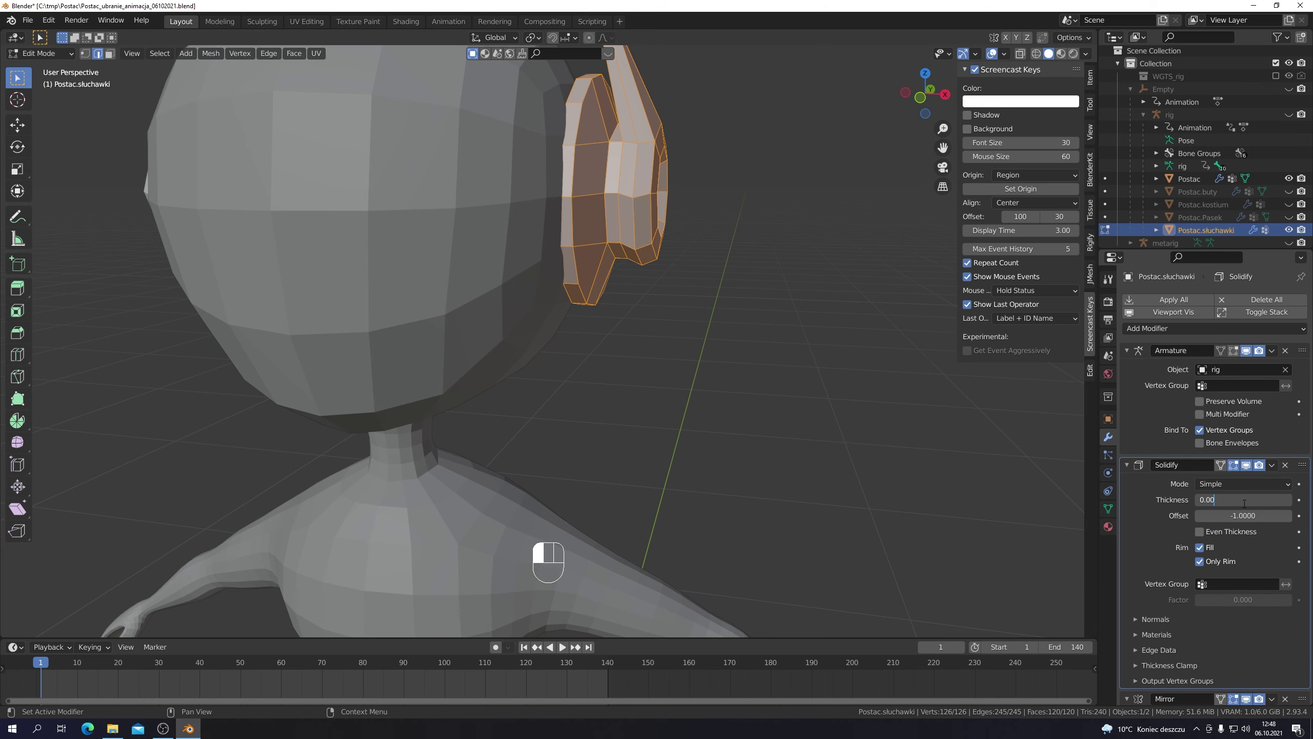
{"action": "scroll", "coordinate": [1066, 373], "scroll_direction": "down", "scroll_amount": 4}
{"action": "middle_click_drag", "start_coordinate": [657, 258], "coordinate": [675, 228]}
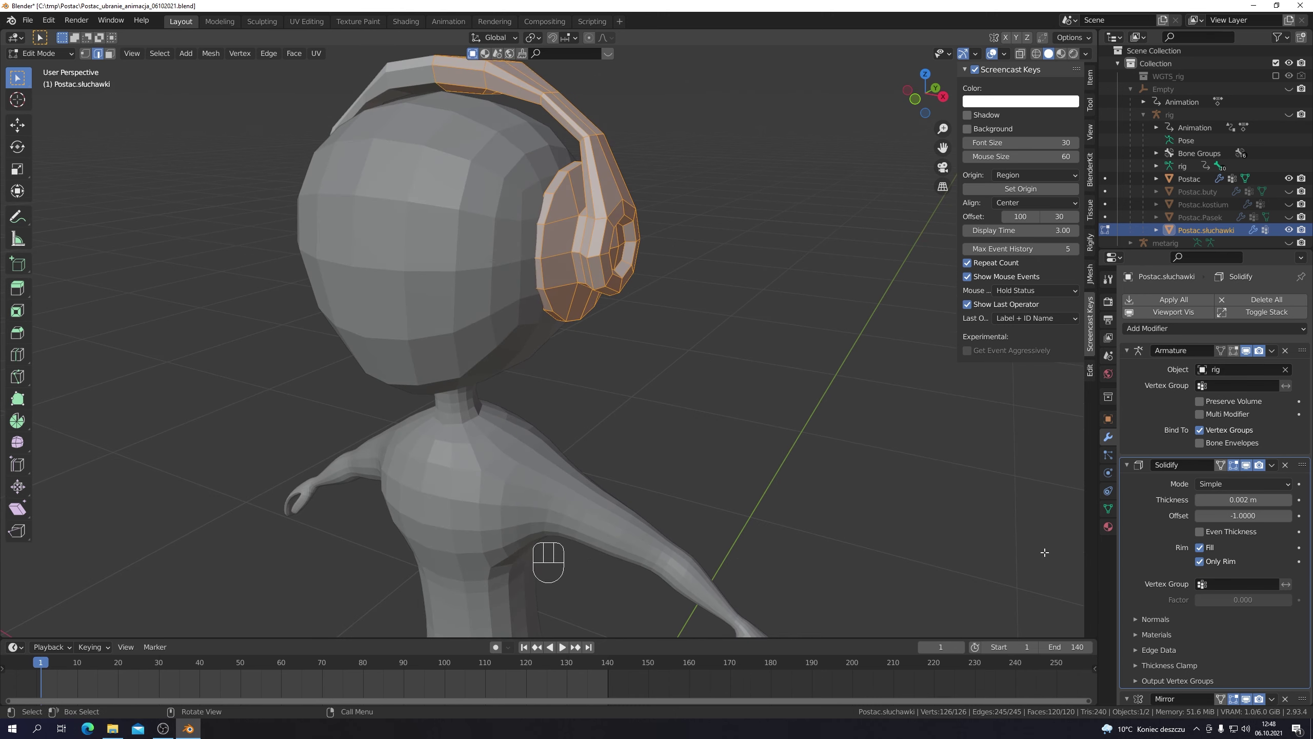
Step: Assign the orange Material.002 to all headphone faces and the blue Material.003 to the recessed centre faces of the earpiece
{"action": "left_click", "coordinate": [1108, 527]}
{"action": "left_click", "coordinate": [1153, 370]}
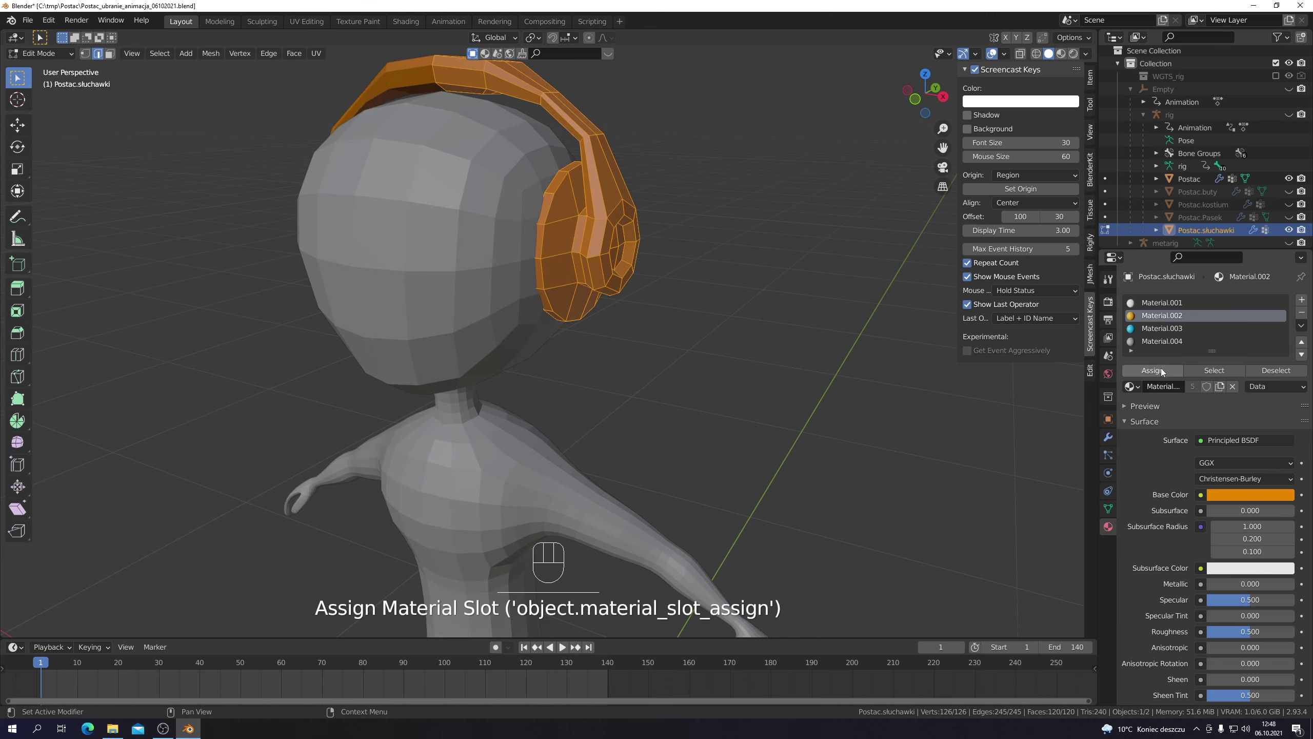
{"action": "middle_click_drag", "start_coordinate": [647, 289], "coordinate": [698, 255]}
{"action": "scroll", "coordinate": [698, 255], "scroll_direction": "up", "scroll_amount": 4}
{"action": "left_click", "coordinate": [600, 150]}
{"action": "key", "text": "ctrl+KP_Add"}
{"action": "key", "text": "ctrl+KP_Add"}
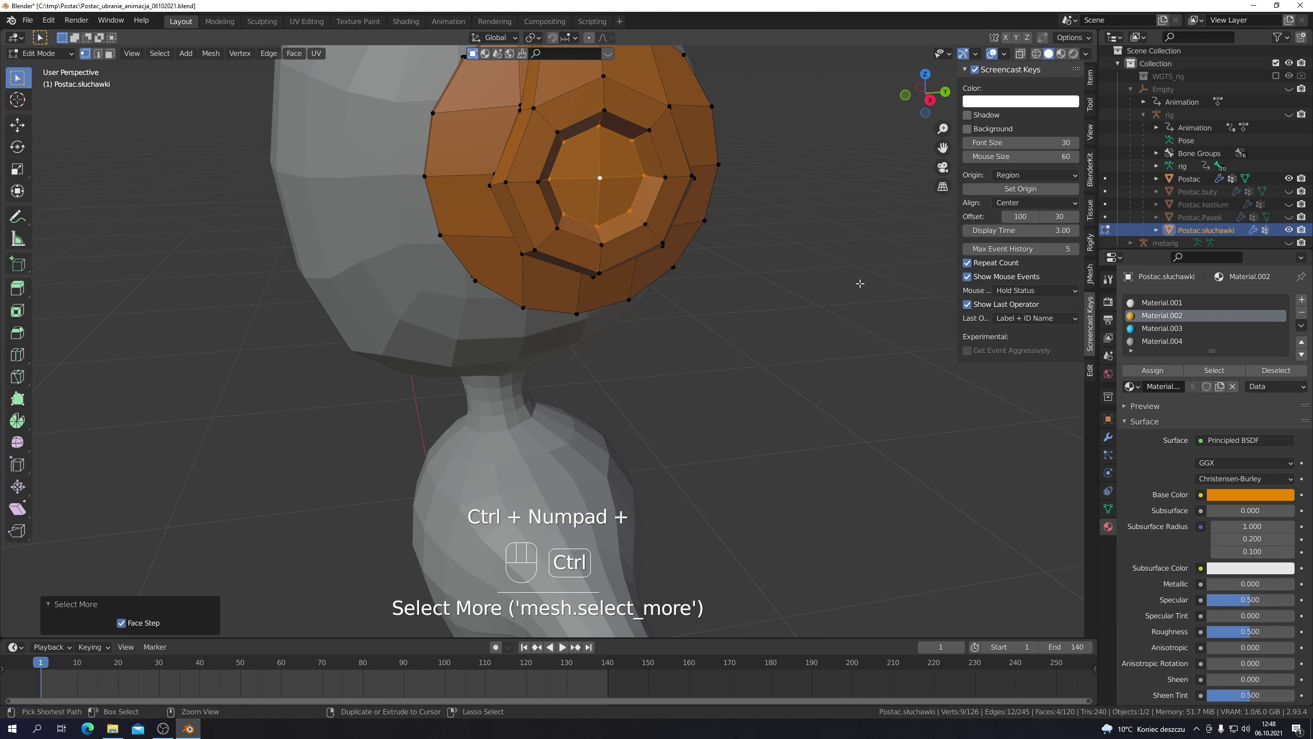
{"action": "left_click", "coordinate": [1162, 328]}
{"action": "left_click", "coordinate": [1152, 370]}
{"action": "scroll", "coordinate": [849, 356], "scroll_direction": "down", "scroll_amount": 3}
{"action": "left_click", "coordinate": [849, 356]}
Step: Assign the blue Material.003 to the face loop running along the headband's edge and around the hub
{"action": "middle_click_drag", "start_coordinate": [791, 381], "coordinate": [617, 231]}
{"action": "scroll", "coordinate": [617, 230], "scroll_direction": "up", "scroll_amount": 2}
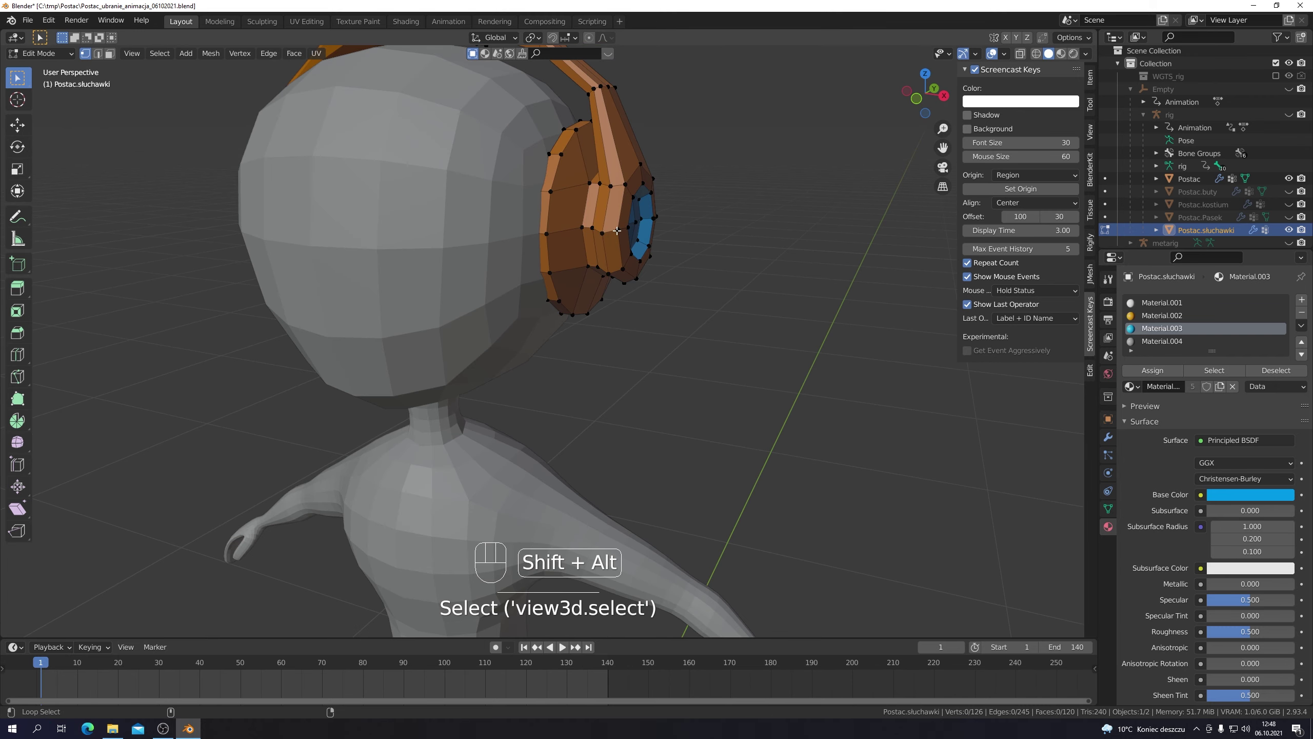
{"action": "left_click", "coordinate": [600, 234], "text": "alt+shift"}
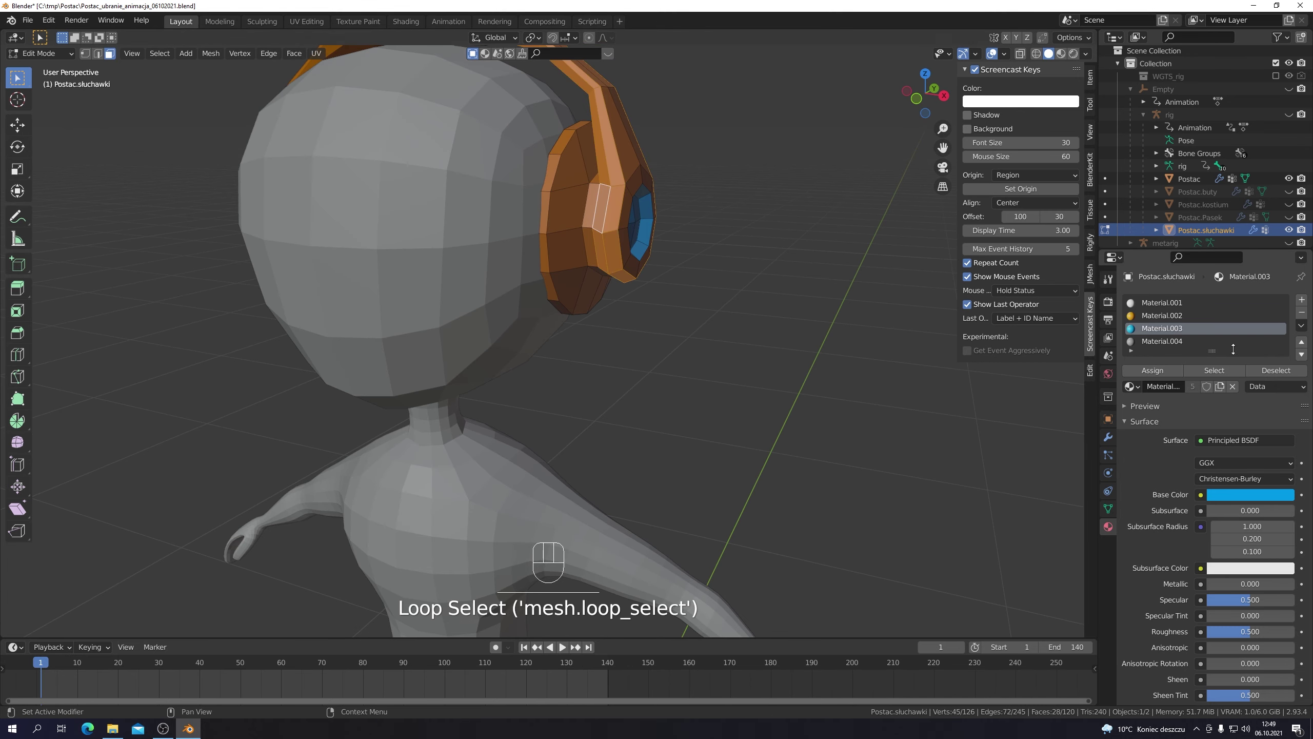
{"action": "left_click", "coordinate": [1153, 370]}
{"action": "scroll", "coordinate": [657, 320], "scroll_direction": "down", "scroll_amount": 3}
{"action": "middle_click_drag", "start_coordinate": [657, 320], "coordinate": [727, 299]}
{"action": "key", "text": "KP_1"}
{"action": "scroll", "coordinate": [821, 323], "scroll_direction": "up", "scroll_amount": 3}
{"action": "left_click", "coordinate": [821, 323]}
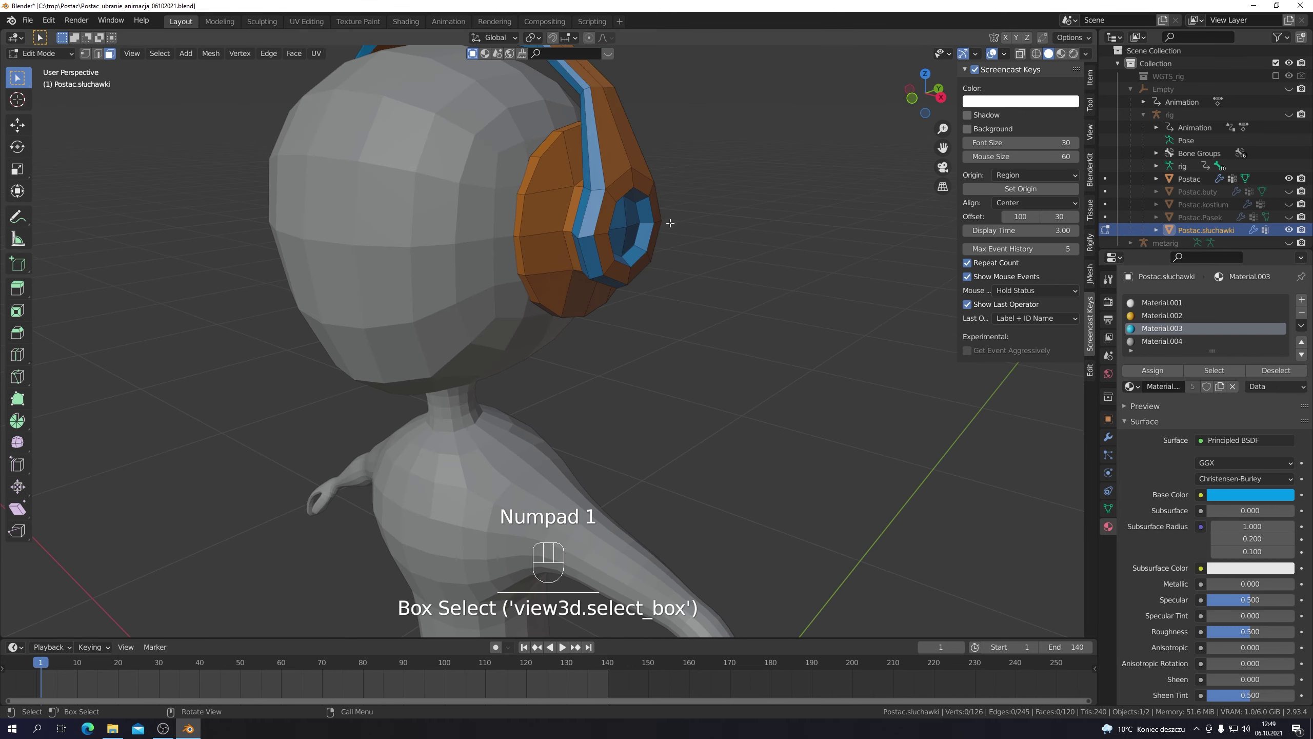
Step: Select the ear pad's rim face loop, grow it by one ring and assign the grey Material.004 to it
{"action": "middle_click_drag", "start_coordinate": [821, 323], "coordinate": [879, 346]}
{"action": "left_click", "coordinate": [588, 209], "text": "alt+shift"}
{"action": "scroll", "coordinate": [783, 302], "scroll_direction": "down", "scroll_amount": 3}
{"action": "key", "text": "ctrl+KP_Add"}
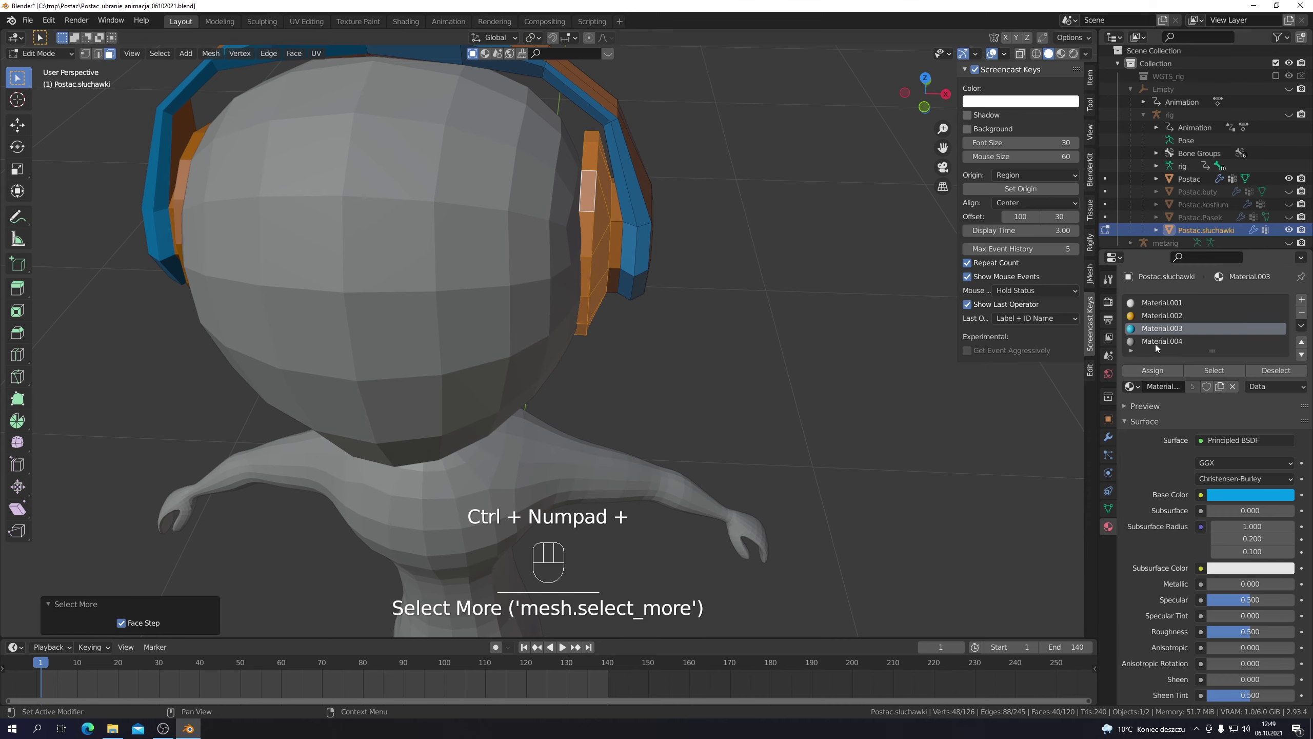
{"action": "left_click", "coordinate": [1162, 341]}
{"action": "left_click", "coordinate": [1153, 370]}
{"action": "middle_click_drag", "start_coordinate": [759, 304], "coordinate": [660, 294]}
{"action": "key", "text": "KP_1"}
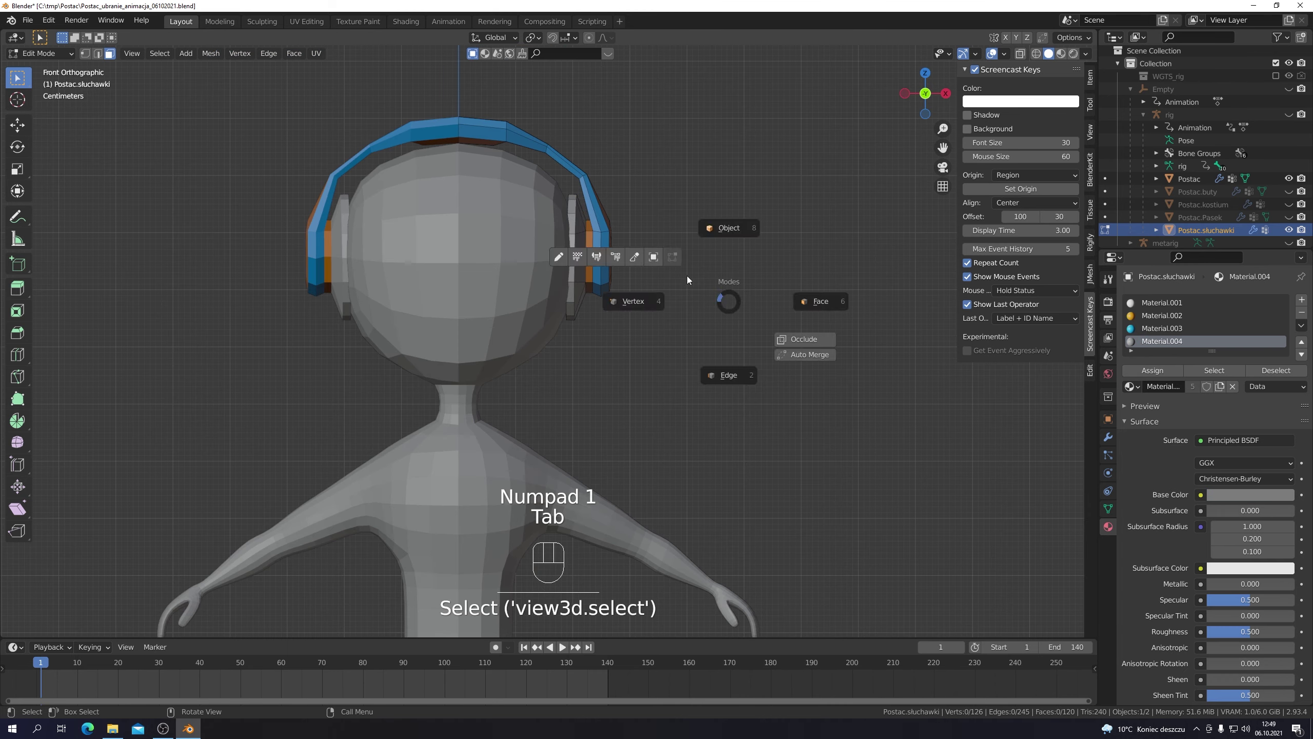
Step: Return to Object Mode and unhide the shoes, costume and belt objects
{"action": "scroll", "coordinate": [459, 225], "scroll_direction": "down", "scroll_amount": 5}
{"action": "key", "text": "KP_1"}
{"action": "key", "text": "shift+c"}
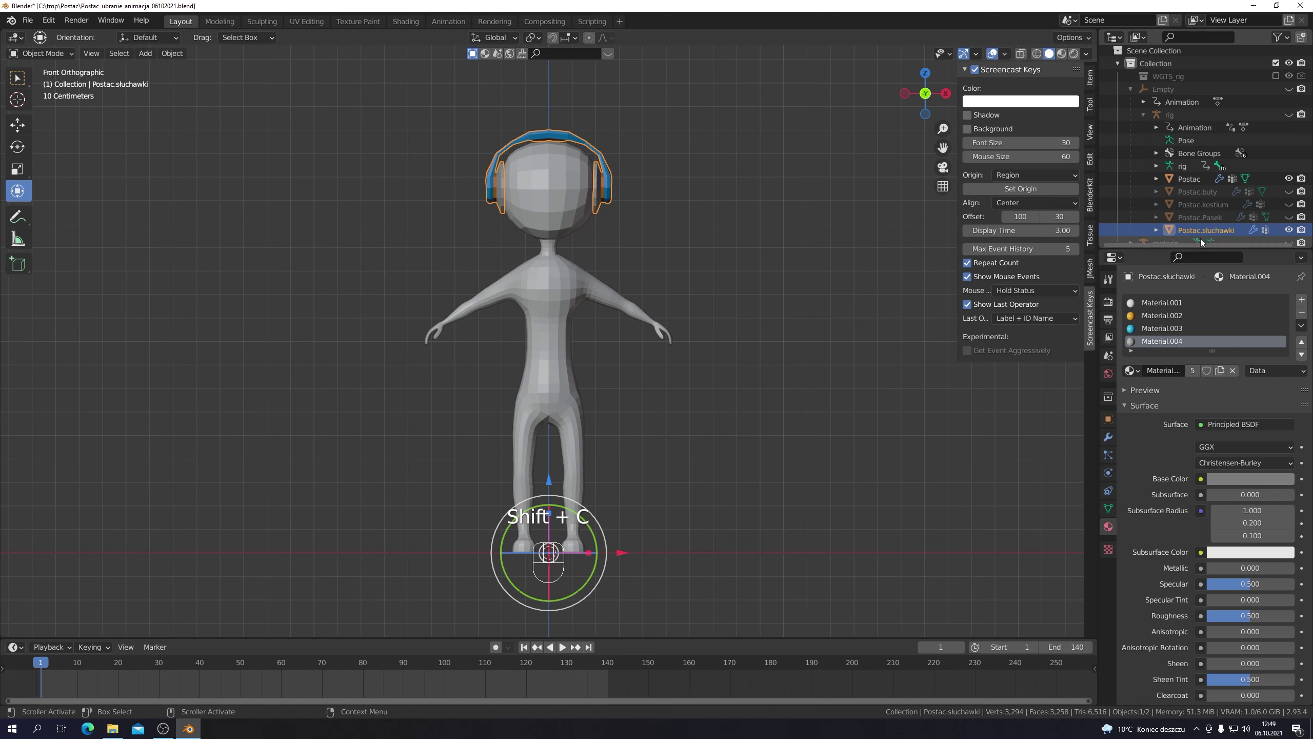
{"action": "left_click_drag", "start_coordinate": [1288, 191], "coordinate": [1289, 205]}
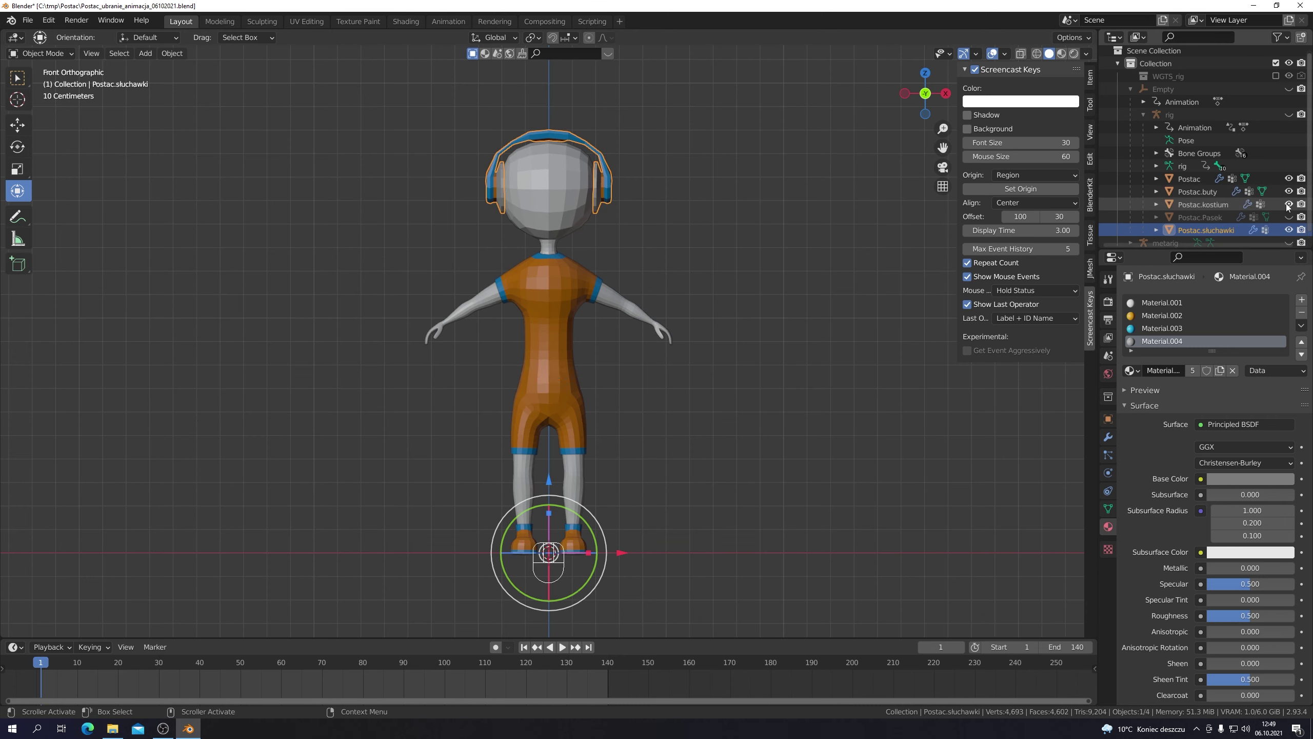
{"action": "left_click", "coordinate": [741, 407]}
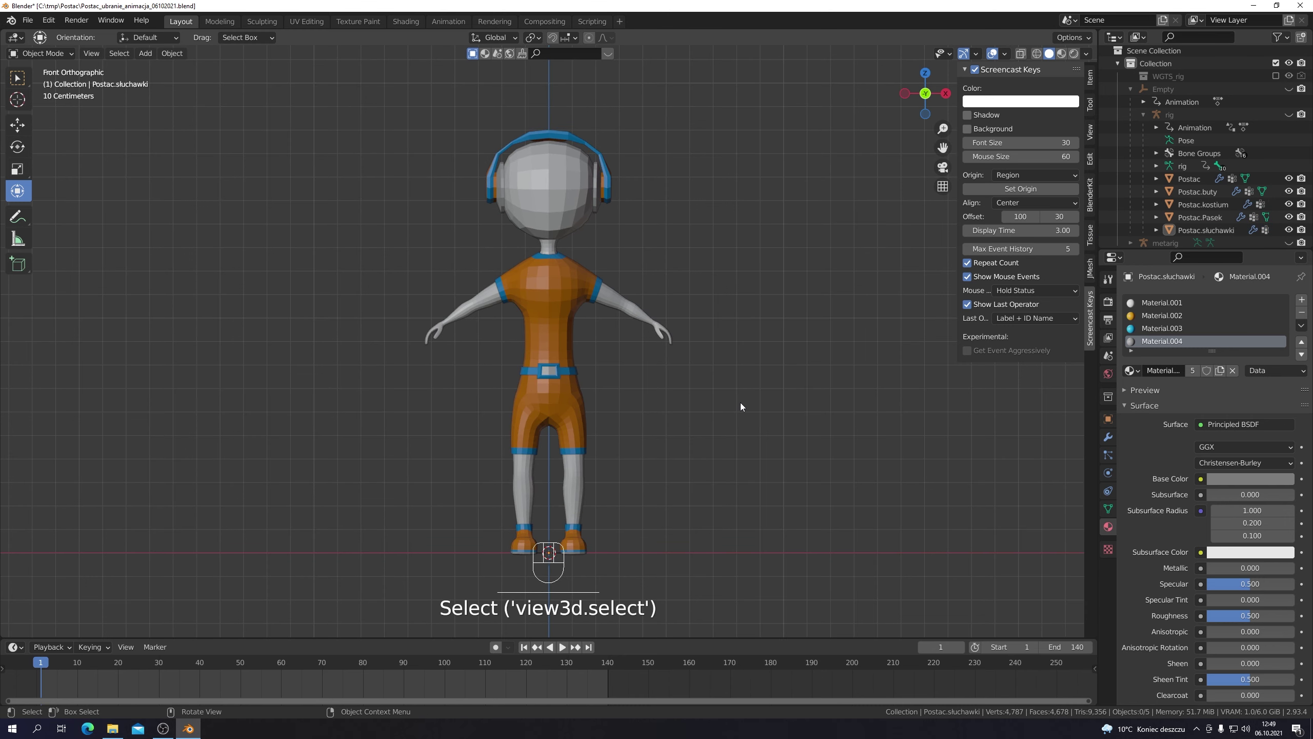
Step: Play the animation to check how the outfit follows the character, stop it and return to the first frame
{"action": "key", "text": "shift+c"}
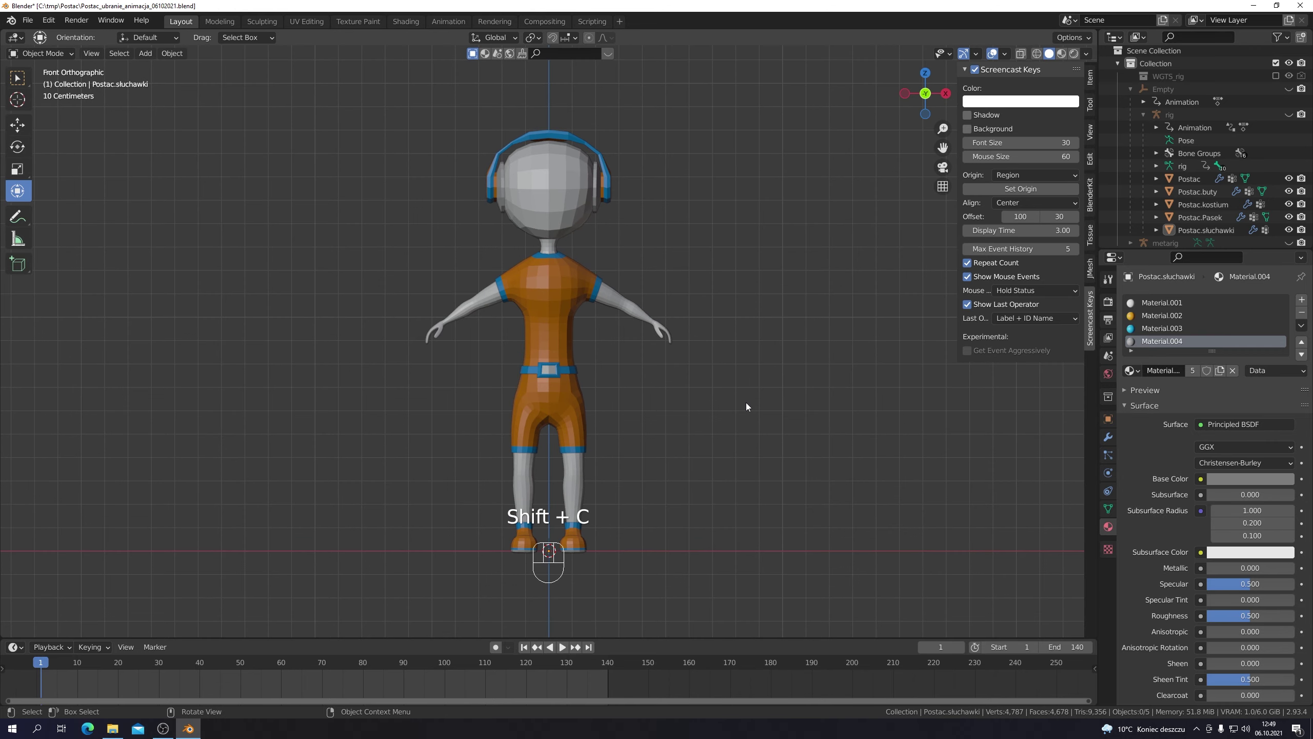
{"action": "scroll", "coordinate": [747, 406], "scroll_direction": "down", "scroll_amount": 1}
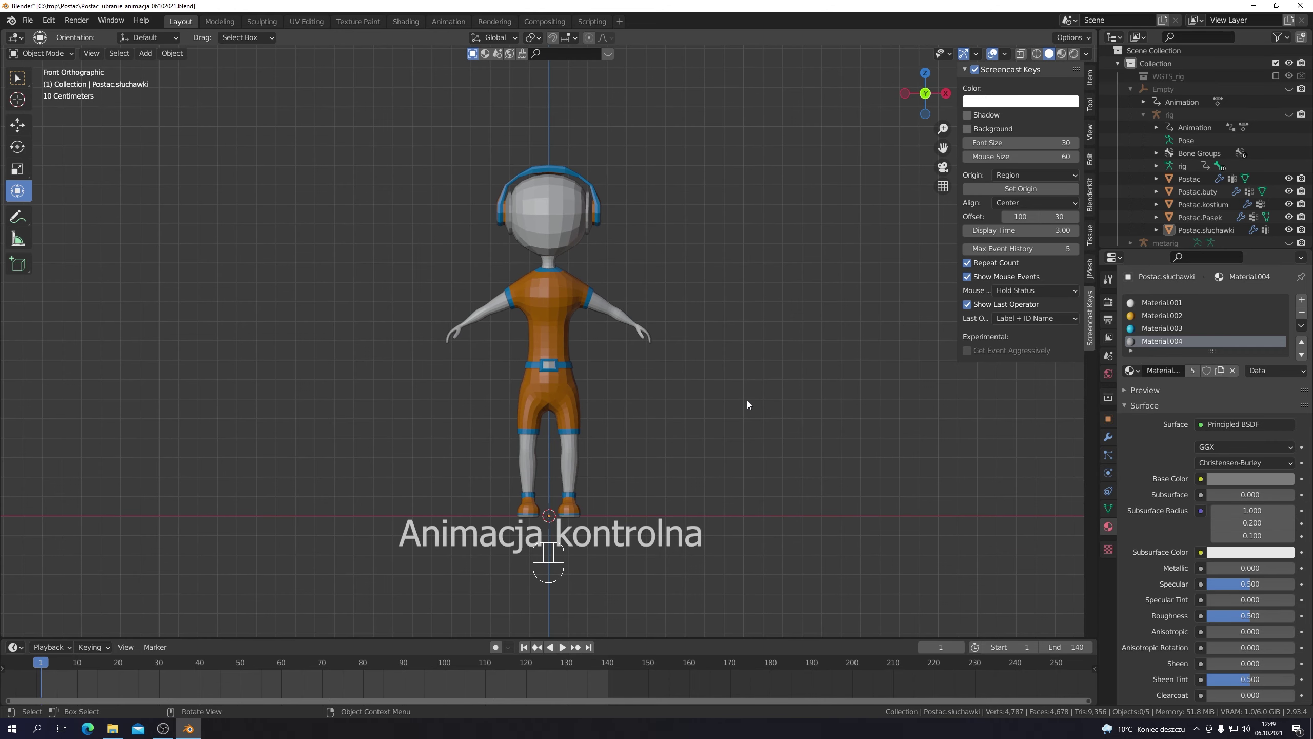
{"action": "key", "text": "space"}
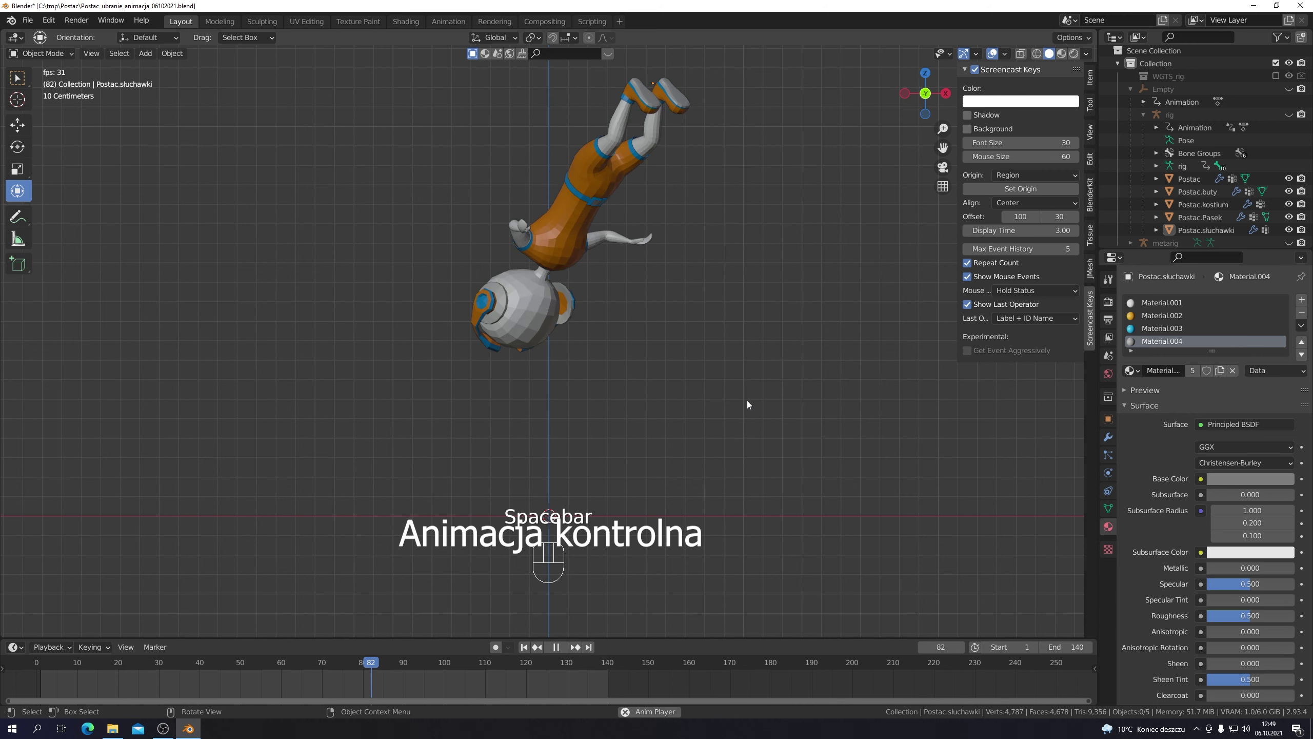
{"action": "key", "text": "space"}
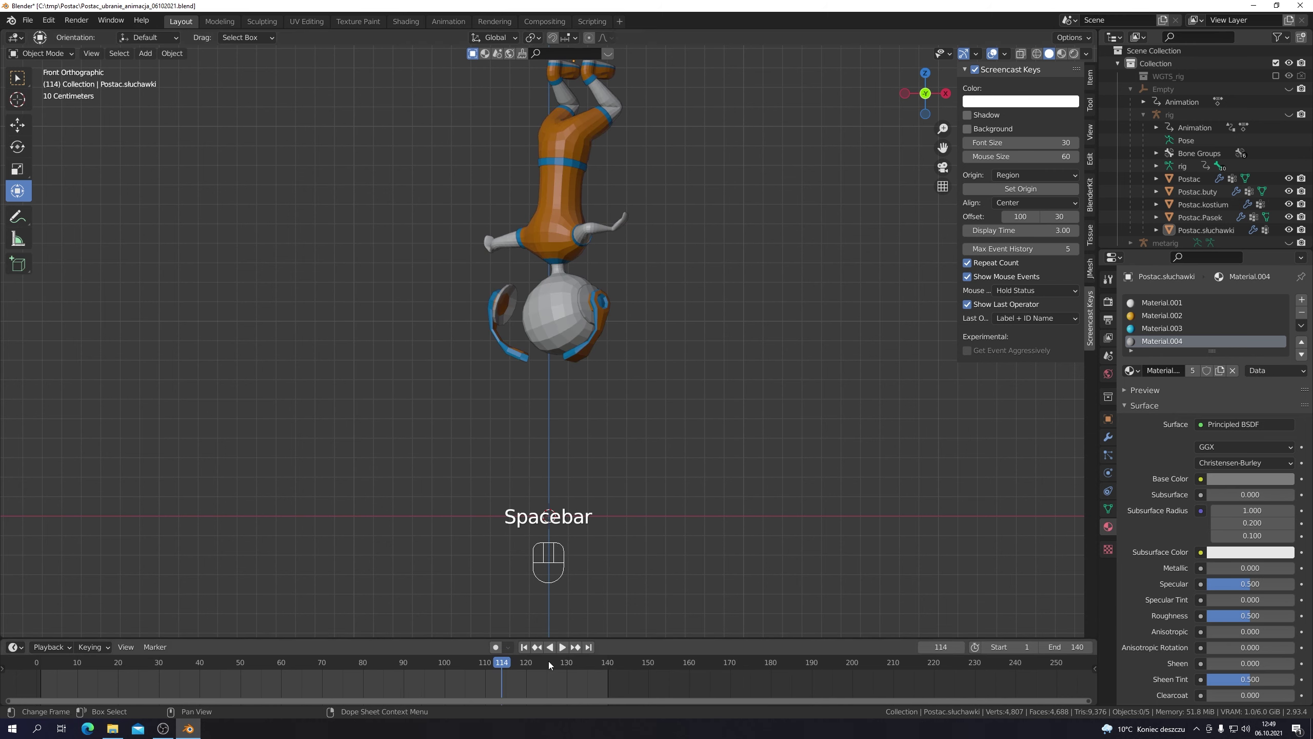
{"action": "left_click", "coordinate": [525, 648]}
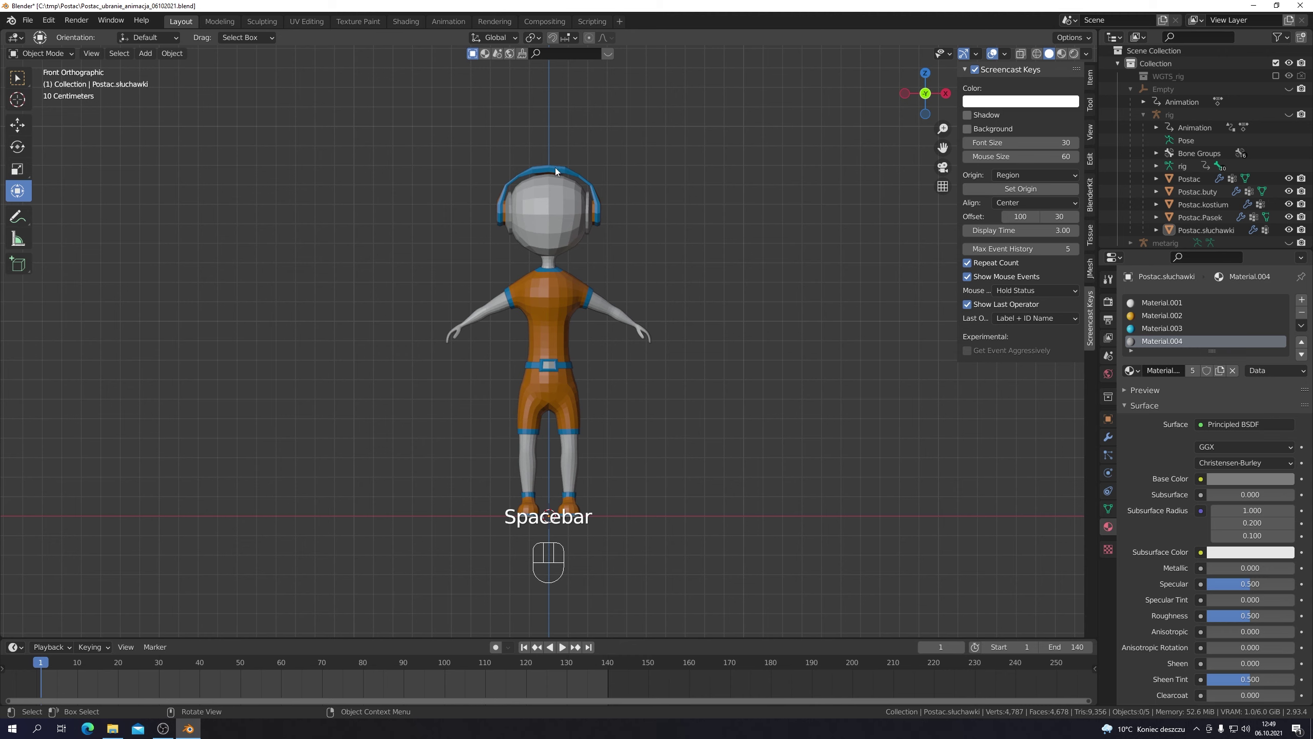
Step: Apply the Mirror modifier on Postac.sluchawki
{"action": "left_click", "coordinate": [555, 171]}
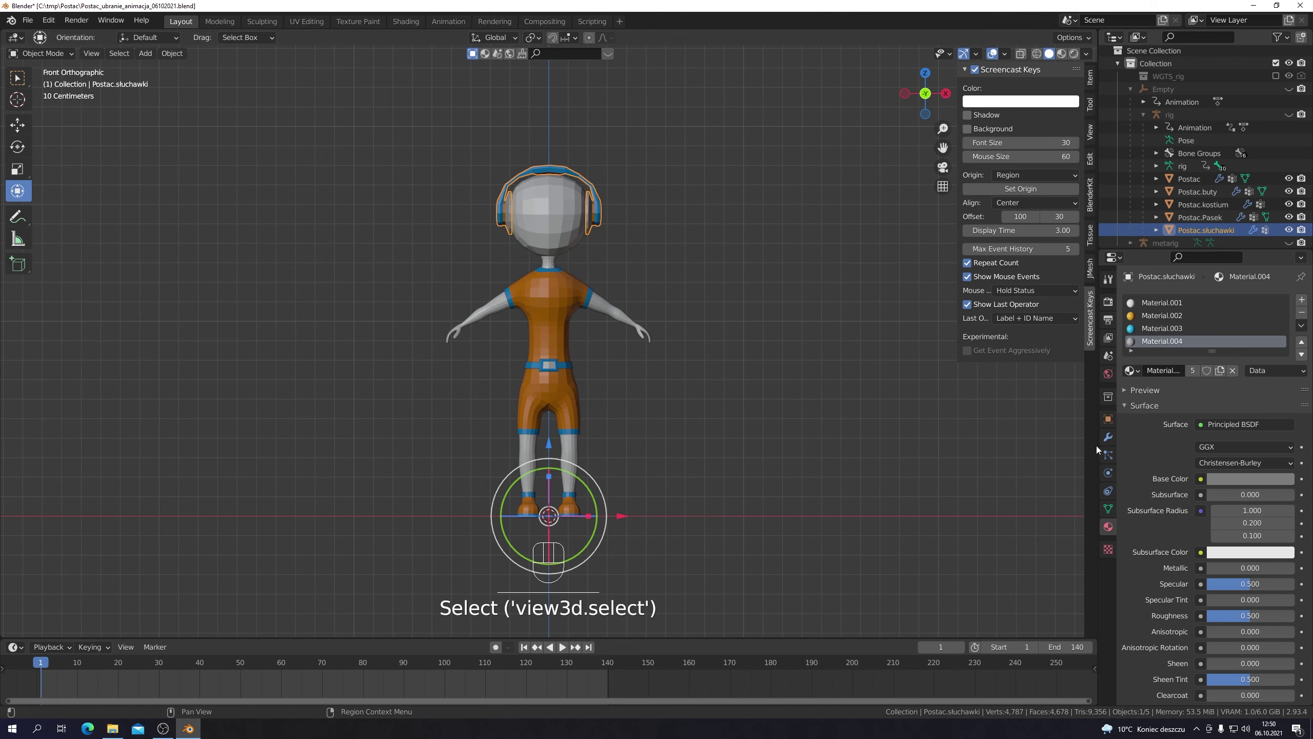
{"action": "left_click", "coordinate": [1108, 437]}
{"action": "scroll", "coordinate": [1219, 583], "scroll_direction": "down", "scroll_amount": 6}
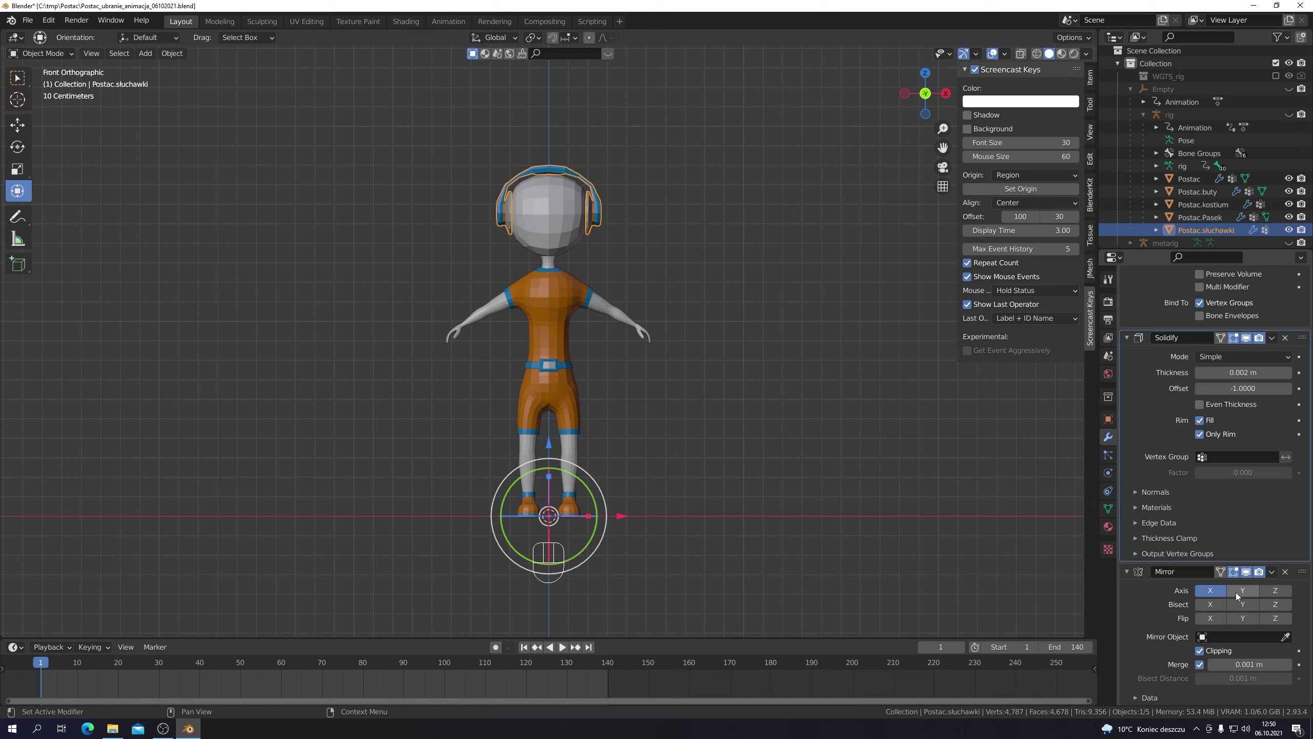
{"action": "left_click", "coordinate": [1273, 572]}
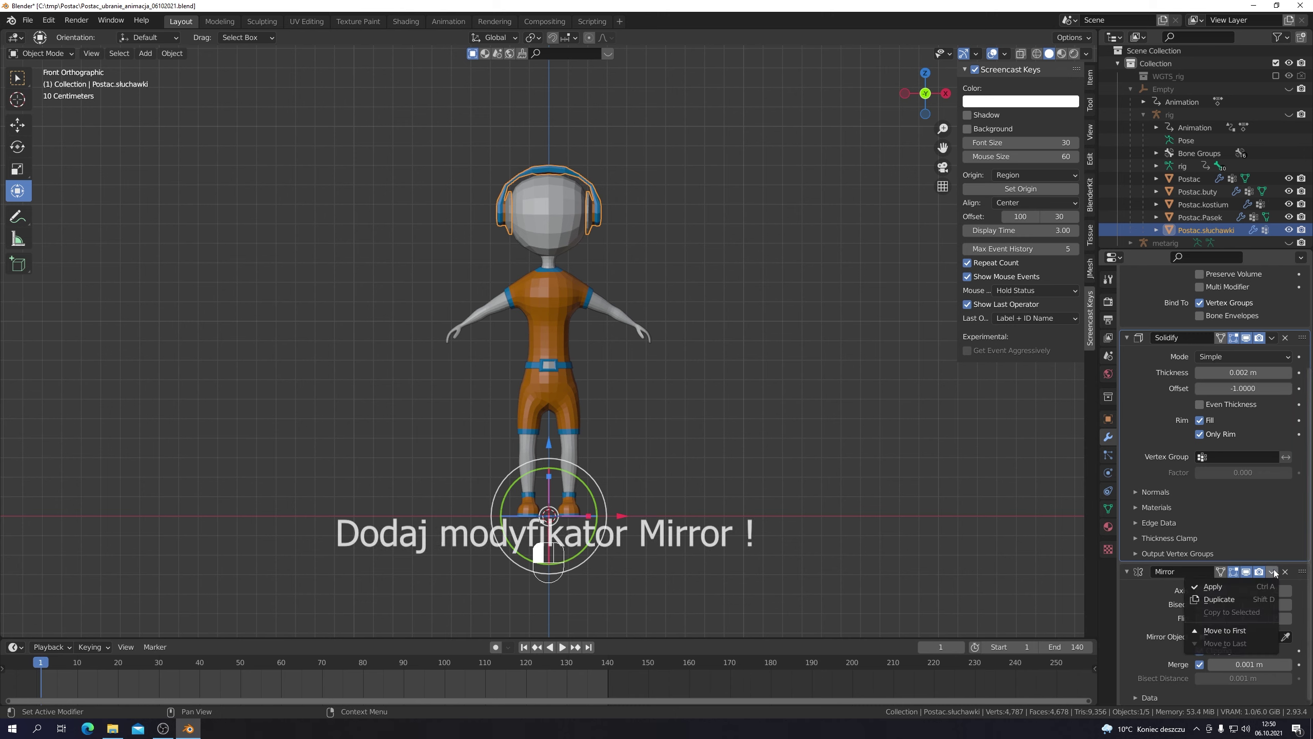
{"action": "left_click", "coordinate": [1212, 587]}
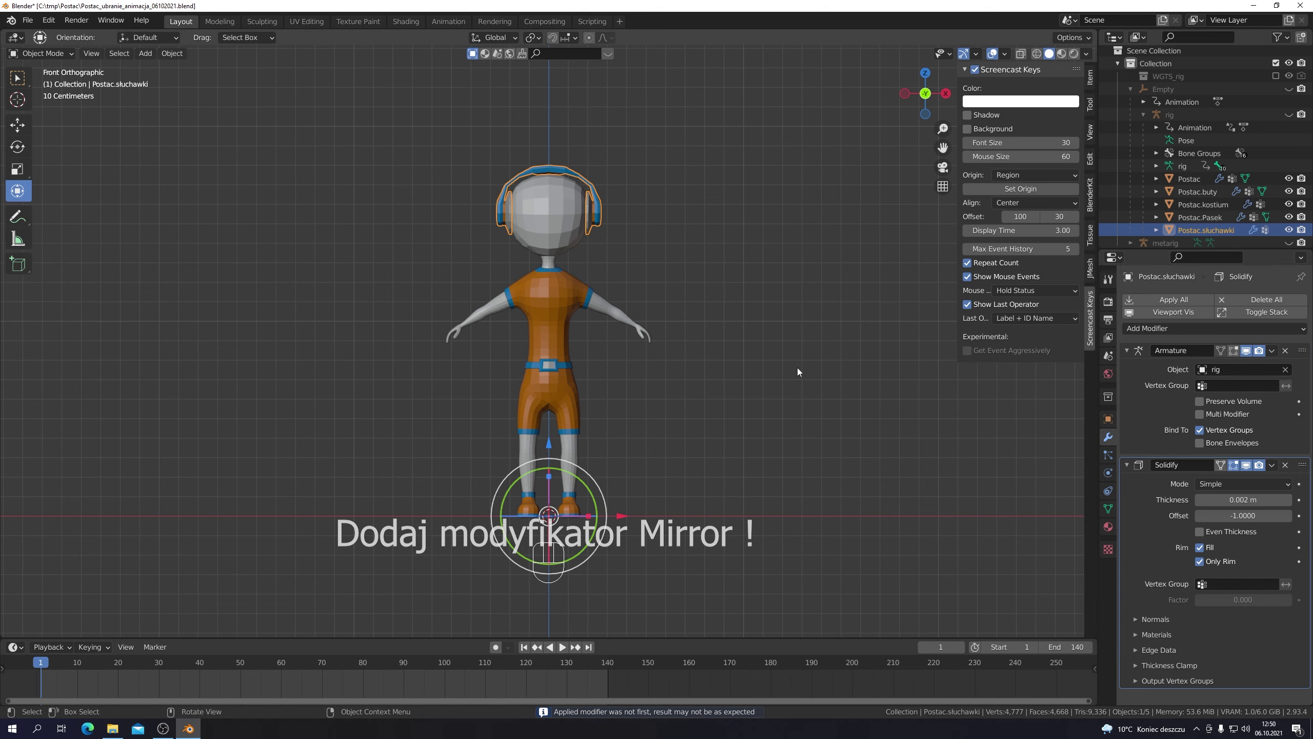
Step: Deselect the headphones and replay the animation to check how they follow the head
{"action": "left_click", "coordinate": [783, 384]}
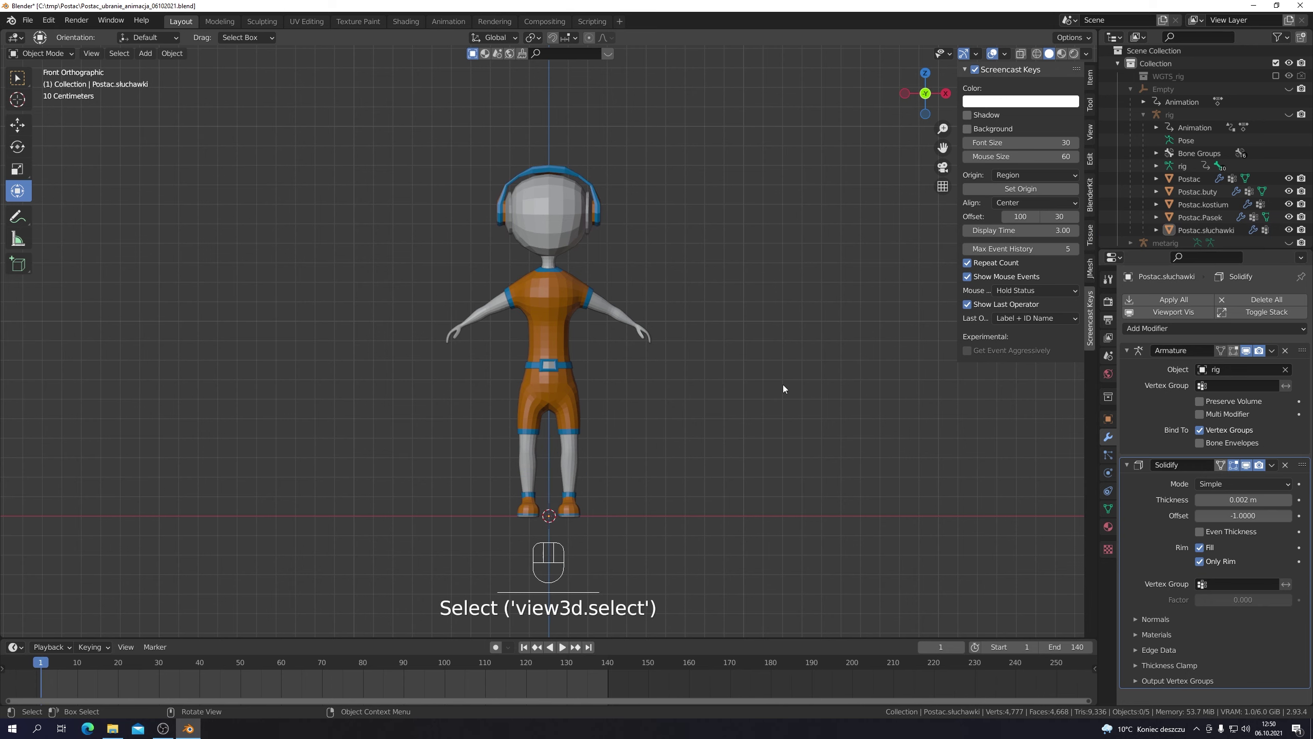
{"action": "left_click", "coordinate": [564, 651]}
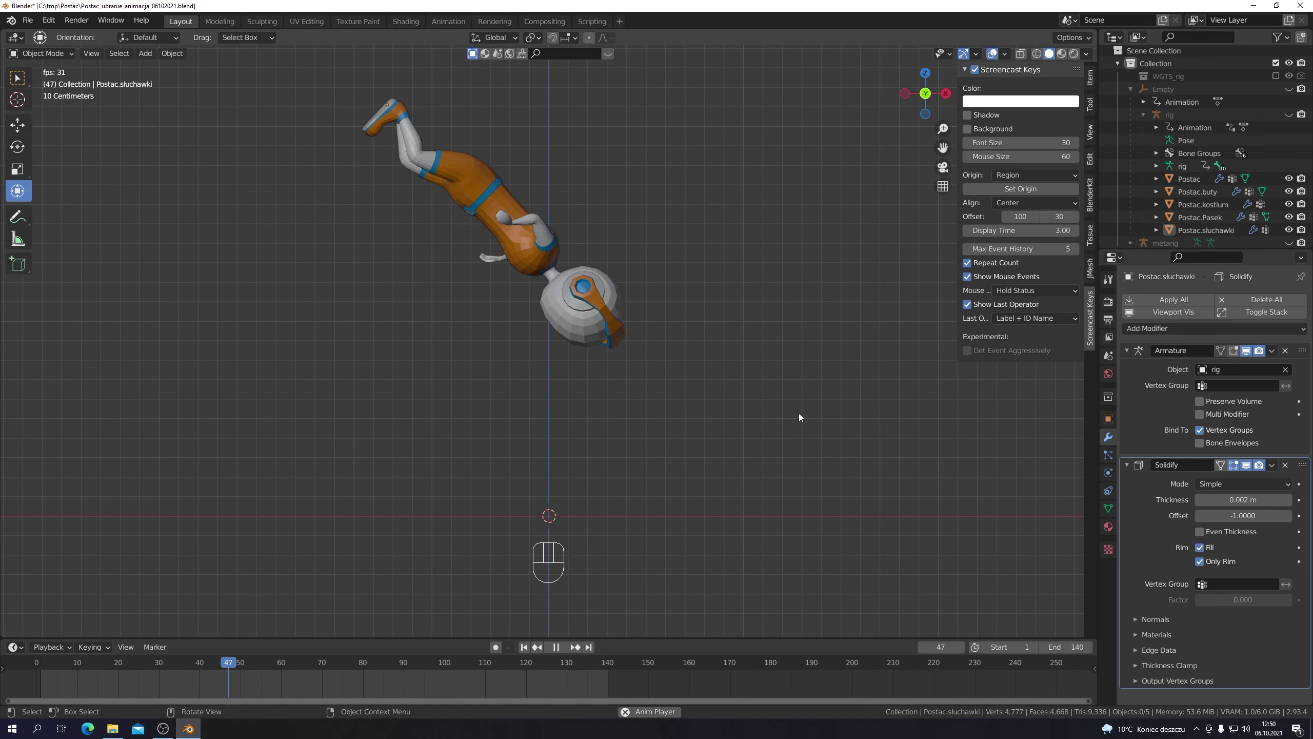